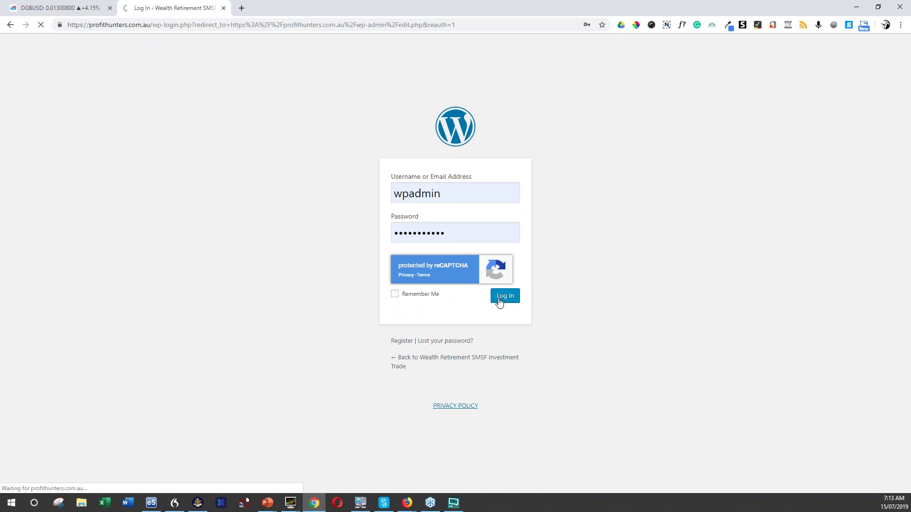
Load BTCUSD from the TradingView watchlist and return to WordPress to open the TablePress table list.
{"action": "left_click", "coordinate": [72, 8]}
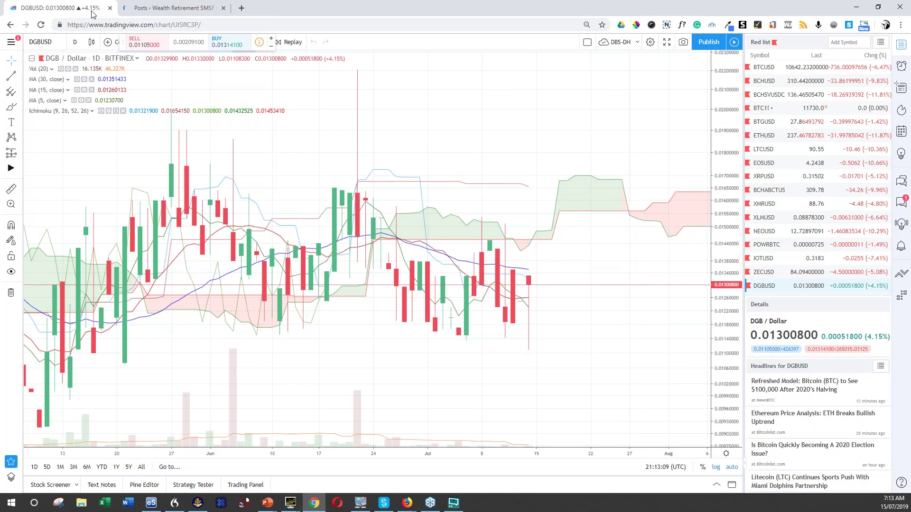
{"action": "left_click", "coordinate": [791, 68]}
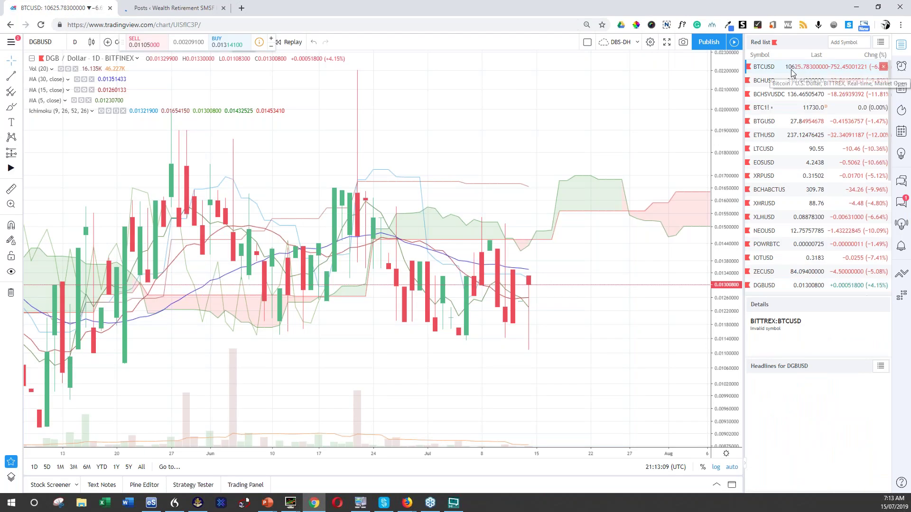
{"action": "key", "text": "ctrl+Tab"}
{"action": "mouse_move", "coordinate": [9, 213]}
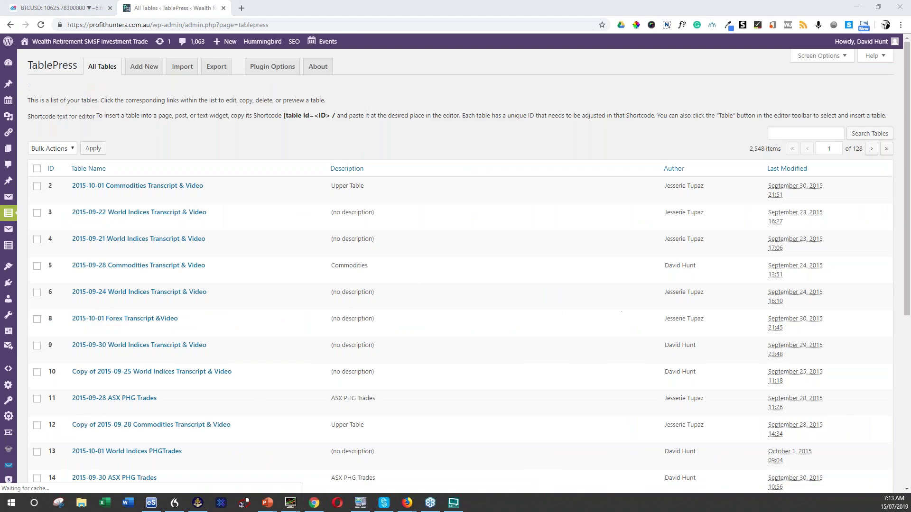
Switch to Firefox and open the 2019-07-15 Crypto PHGtrades table for editing.
{"action": "key", "text": "alt+Tab"}
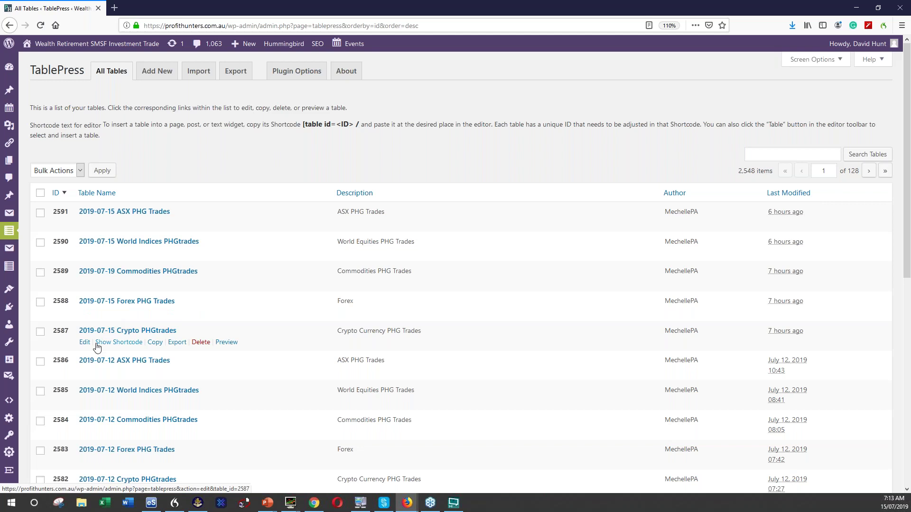
{"action": "left_click", "coordinate": [85, 343]}
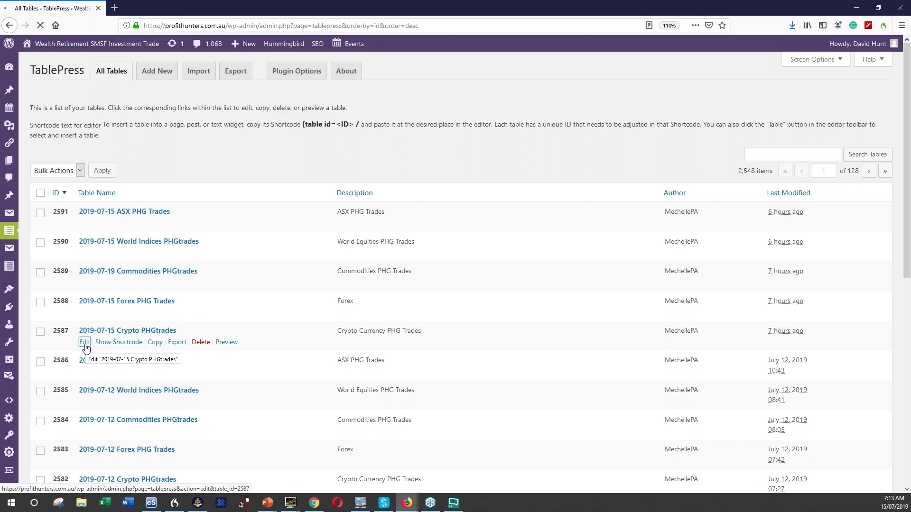
{"action": "left_click", "coordinate": [222, 386]}
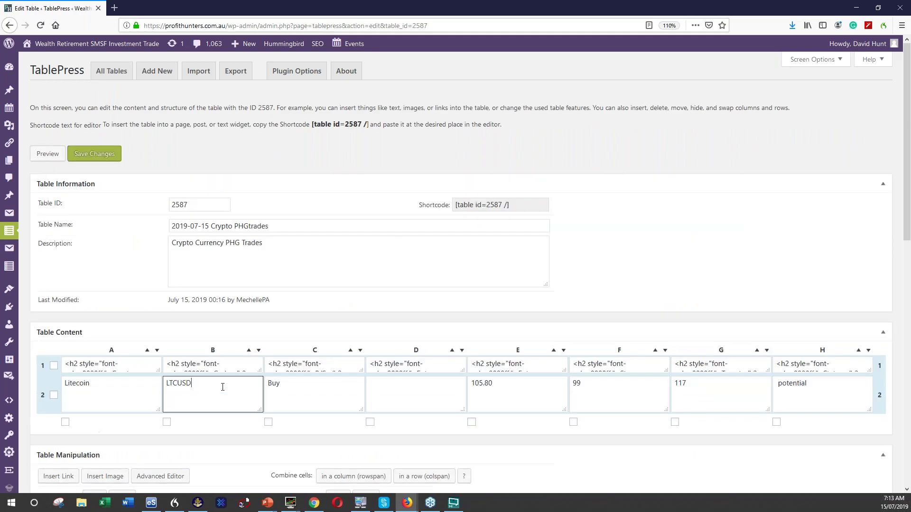
{"action": "left_click", "coordinate": [330, 385]}
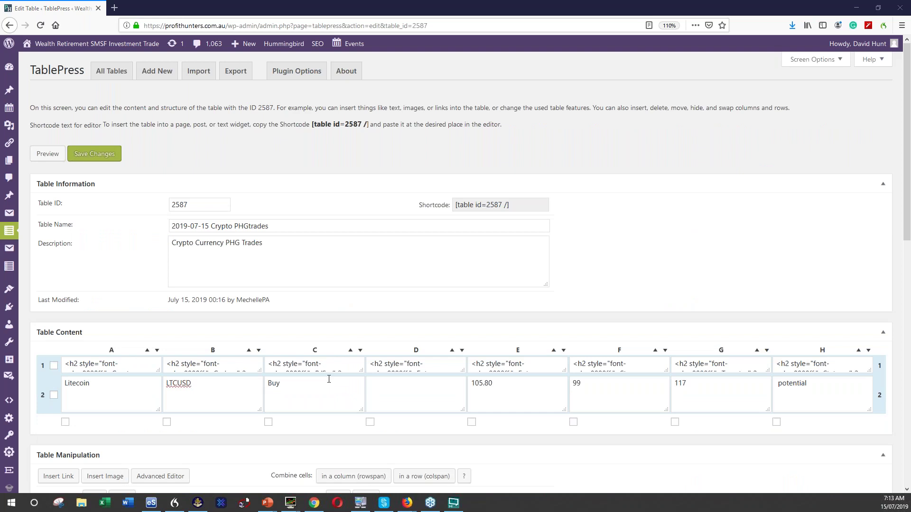
Return to Chrome and sort the TablePress list by ID in descending order.
{"action": "key", "text": "alt+Tab"}
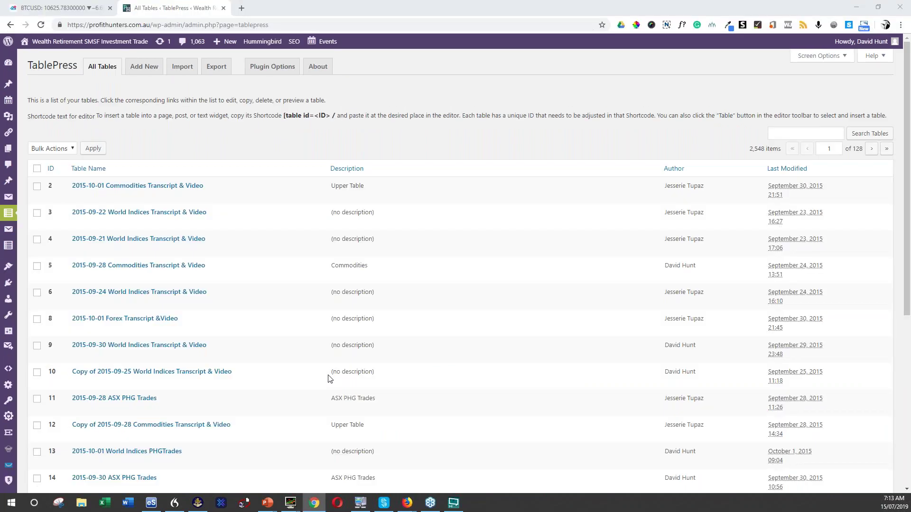
{"action": "mouse_move", "coordinate": [330, 378]}
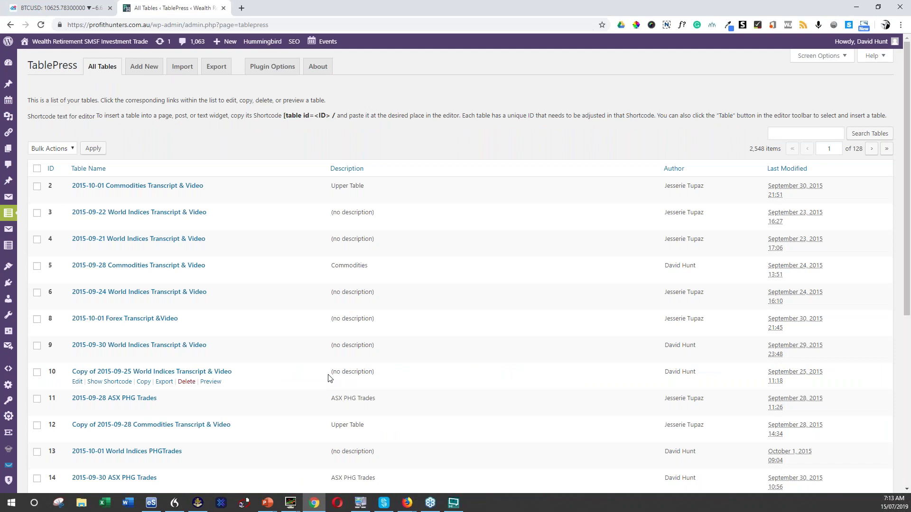
{"action": "key", "text": "alt+Tab"}
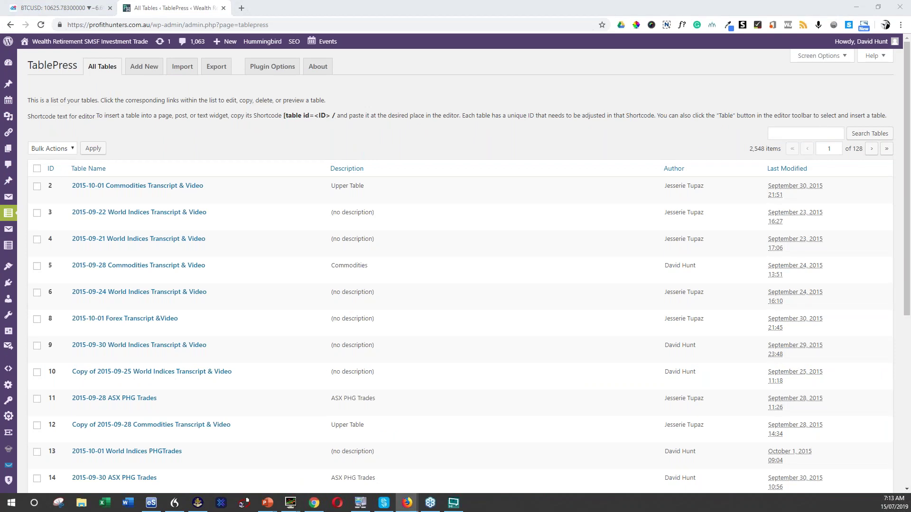
{"action": "left_click", "coordinate": [211, 16]}
{"action": "key", "text": "F5"}
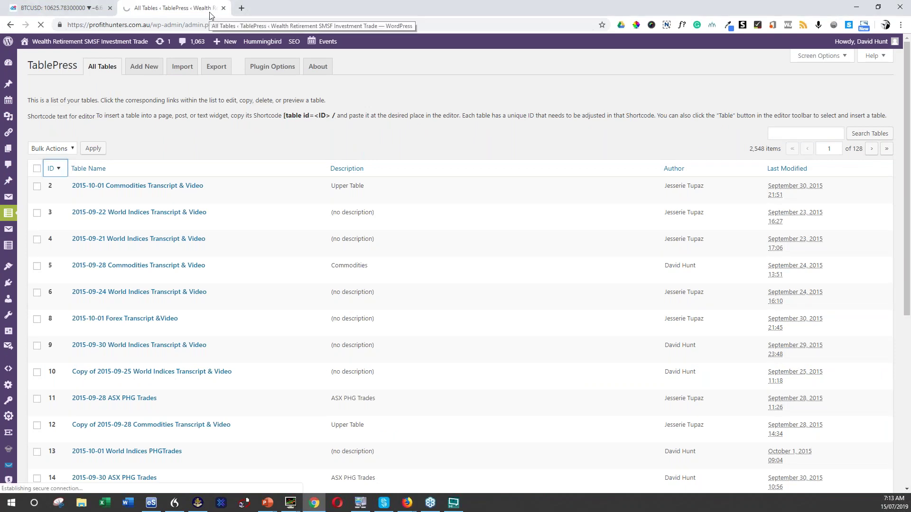
Switch to Firefox and try to insert a row into the Crypto PHGtrades table without selecting any row.
{"action": "key", "text": "alt+Tab"}
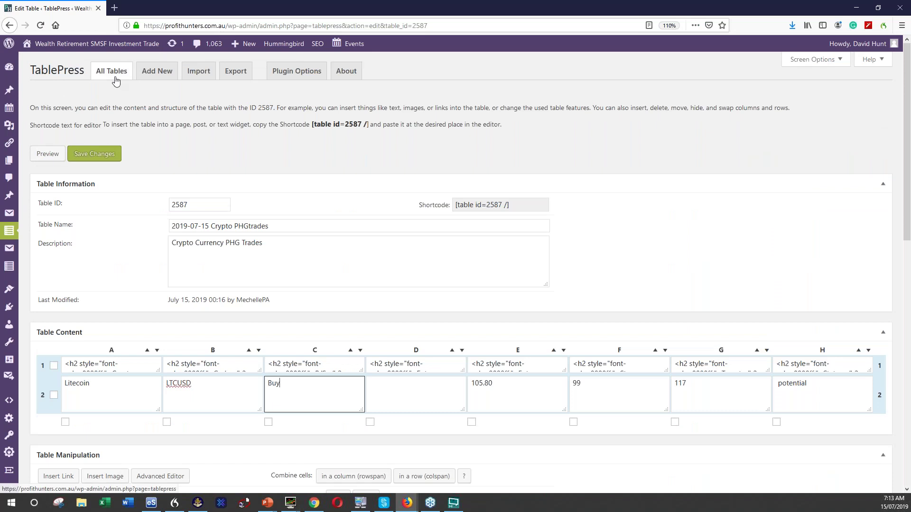
{"action": "scroll", "coordinate": [213, 363], "scroll_direction": "down", "scroll_amount": 1}
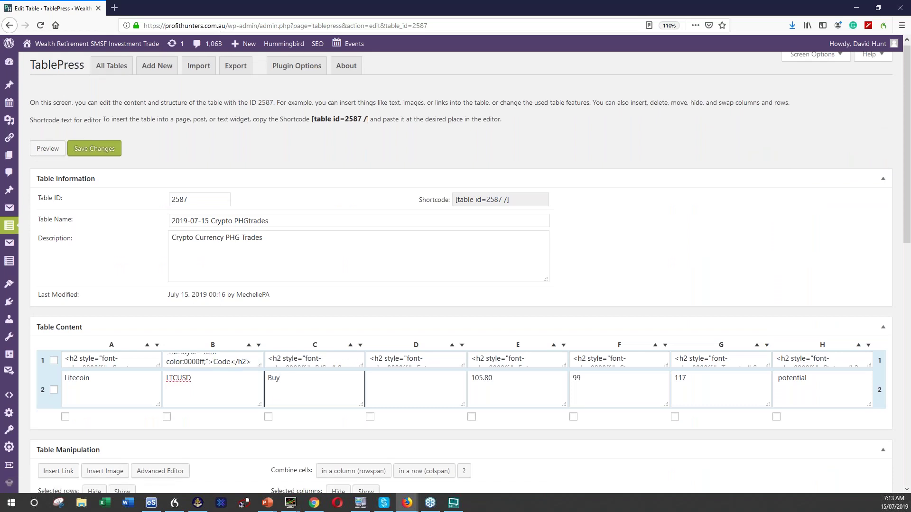
{"action": "scroll", "coordinate": [224, 386], "scroll_direction": "down", "scroll_amount": 1}
{"action": "scroll", "coordinate": [224, 387], "scroll_direction": "down", "scroll_amount": 2}
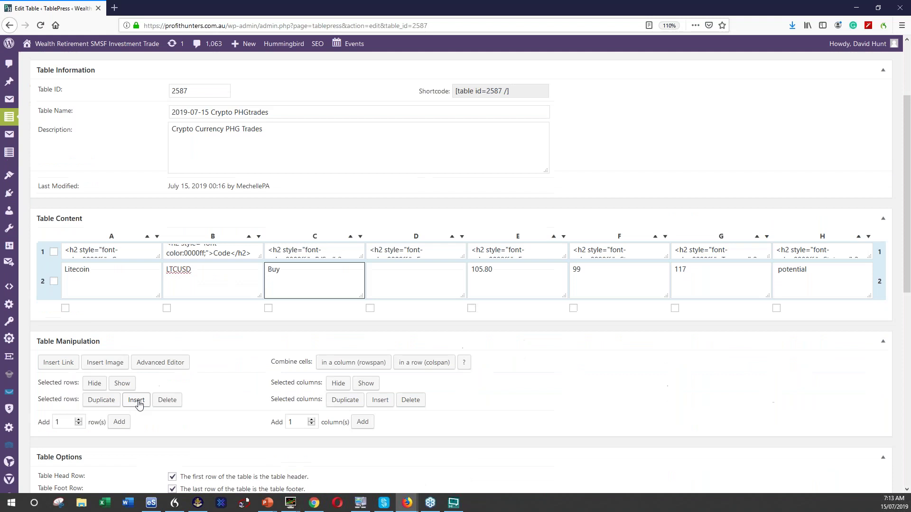
{"action": "left_click", "coordinate": [137, 400]}
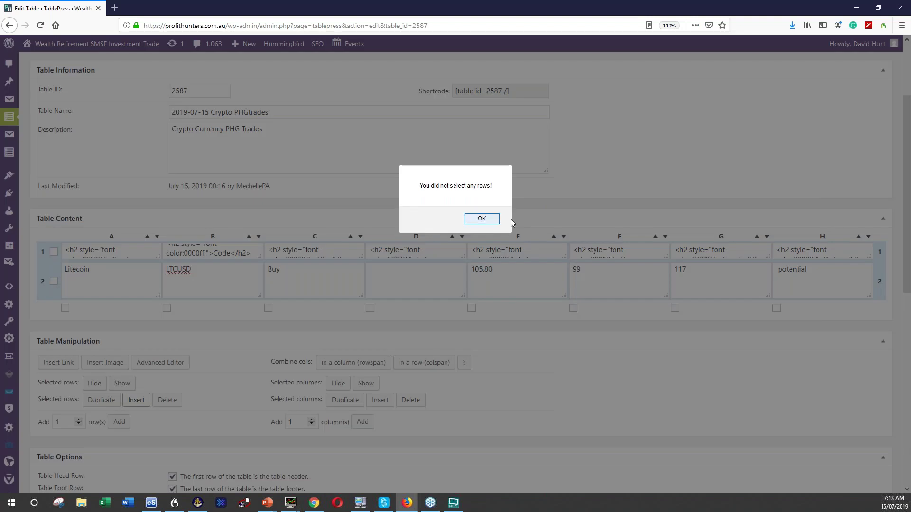
{"action": "left_click", "coordinate": [481, 219]}
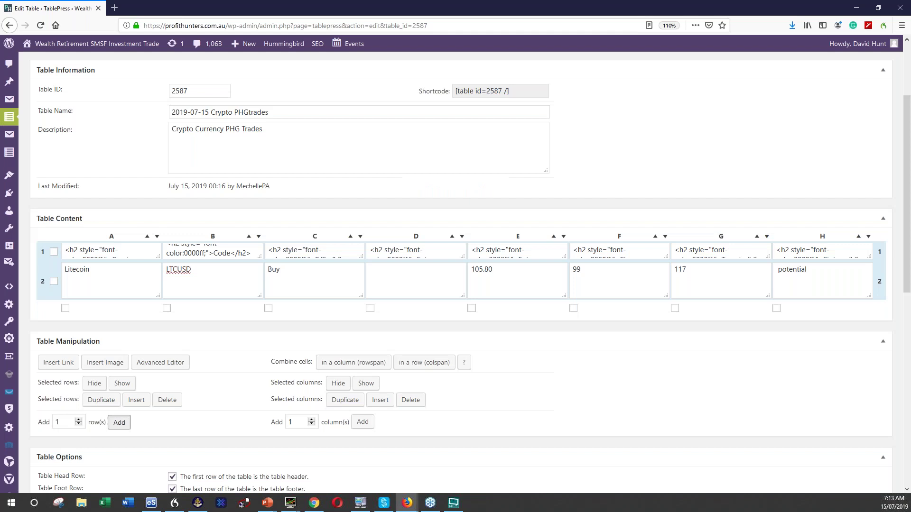
Add one row to the end of the table and enter BTCUSD in its column A cell.
{"action": "left_click", "coordinate": [119, 421]}
{"action": "left_click", "coordinate": [74, 309]}
{"action": "type", "text": "BTCUSD"}
{"action": "key", "text": "Tab"}
Replace the new row's column A text with Bitcoin and enter BTCUSD in column B.
{"action": "left_click", "coordinate": [74, 309]}
{"action": "key", "text": "shift+Left"}
{"action": "key", "text": "shift+Left"}
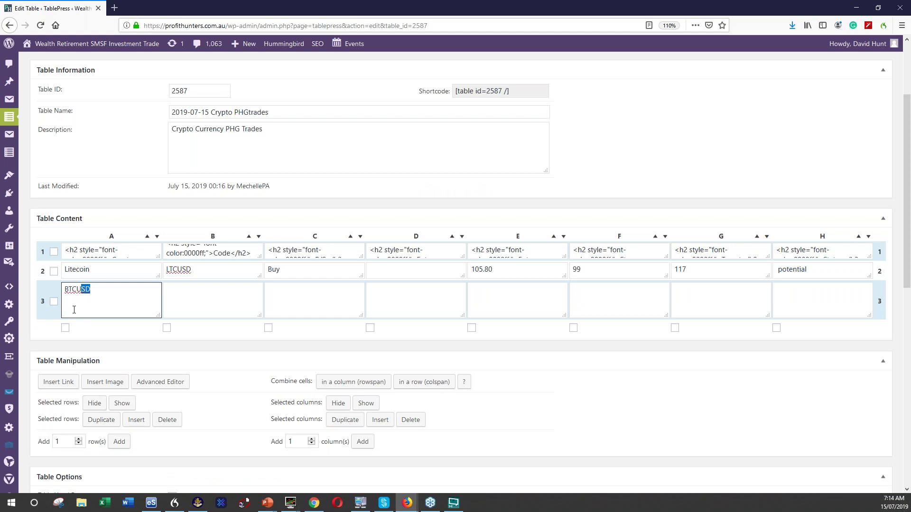
{"action": "key", "text": "ctrl+a"}
{"action": "type", "text": "Bitcoin"}
{"action": "key", "text": "Tab"}
{"action": "type", "text": "BTCUSD"}
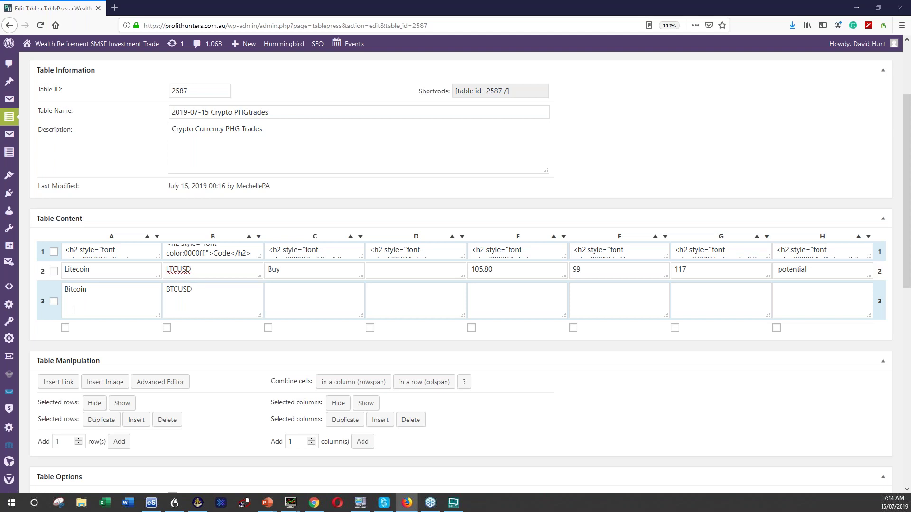
Switch to Chrome and open the 2019-07-15 Crypto PHGtrades table for editing there.
{"action": "key", "text": "alt+Tab"}
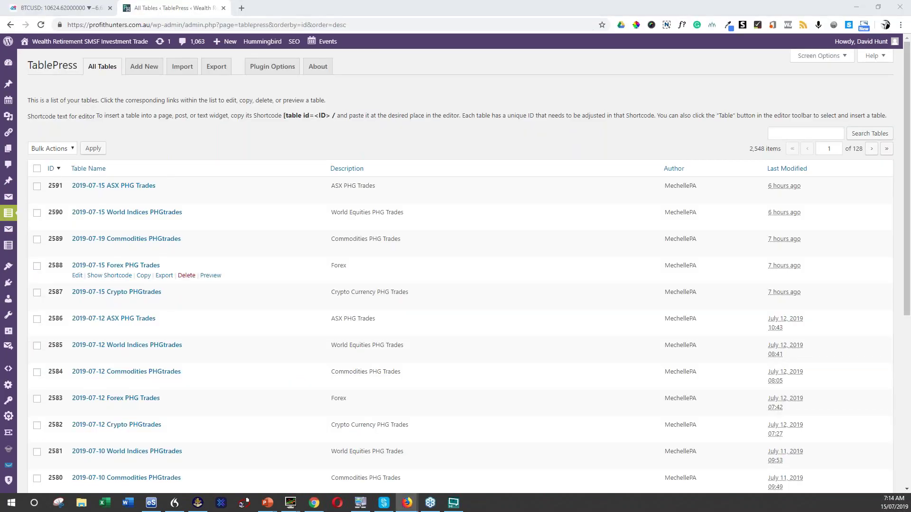
{"action": "key", "text": "alt+Tab"}
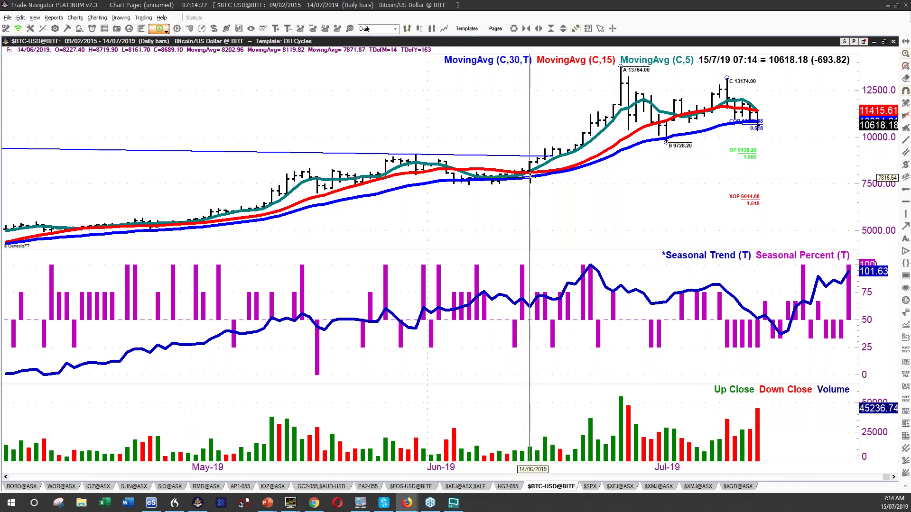
{"action": "key", "text": "alt+Tab"}
{"action": "left_click", "coordinate": [77, 302]}
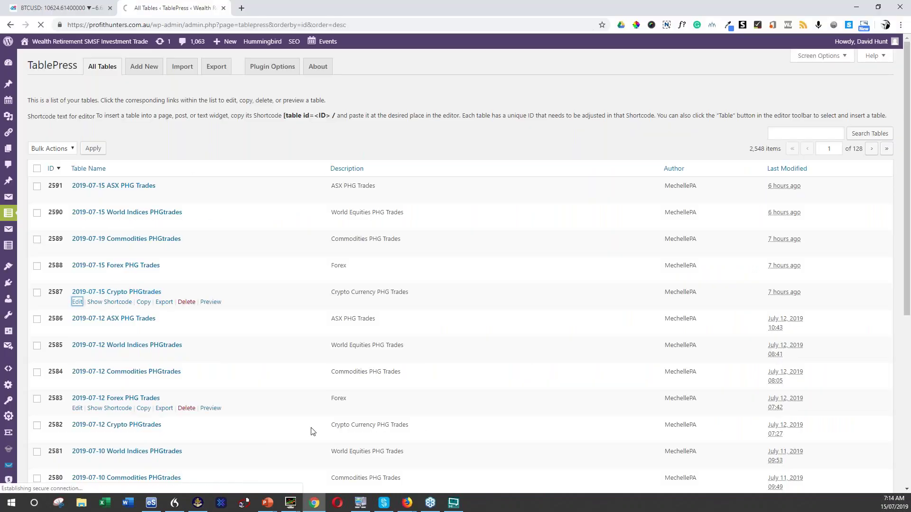
{"action": "left_click", "coordinate": [406, 501]}
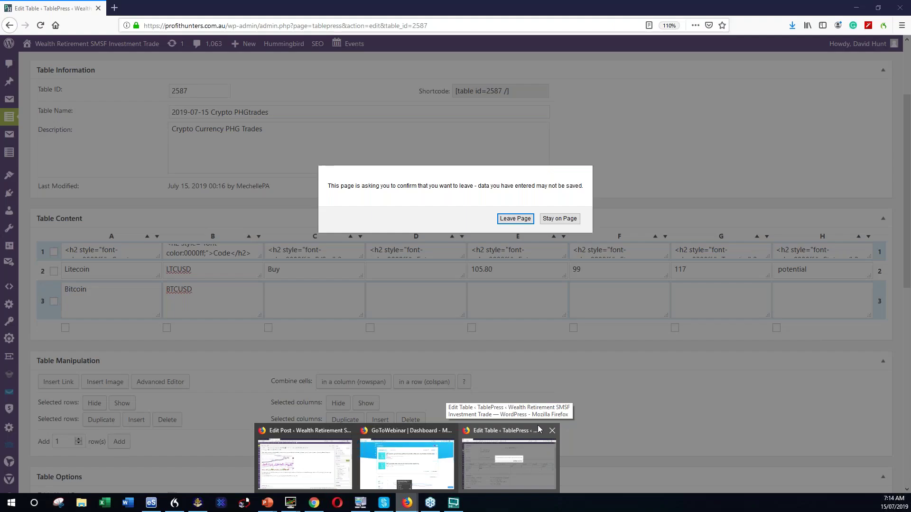
{"action": "left_click", "coordinate": [526, 432]}
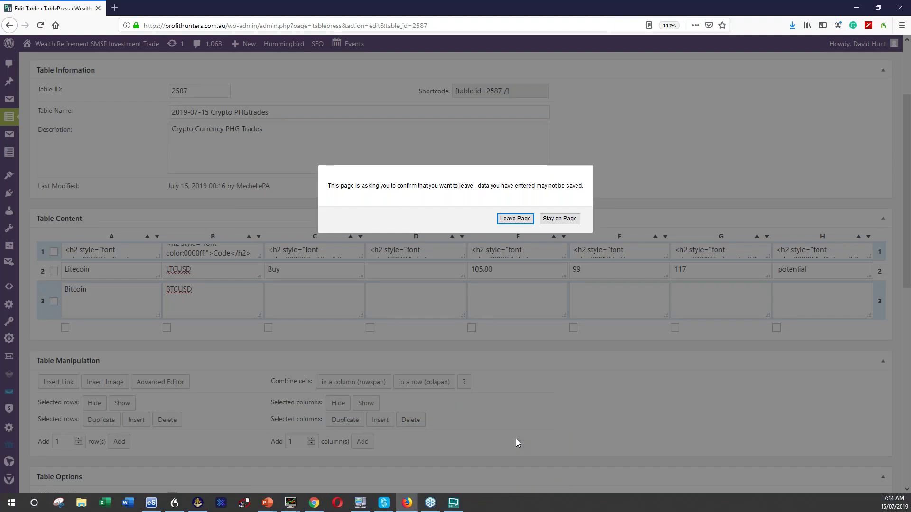
{"action": "key", "text": "alt+Tab"}
Add one row to the table and move it above the Litecoin row.
{"action": "scroll", "coordinate": [130, 311], "scroll_direction": "down", "scroll_amount": 1}
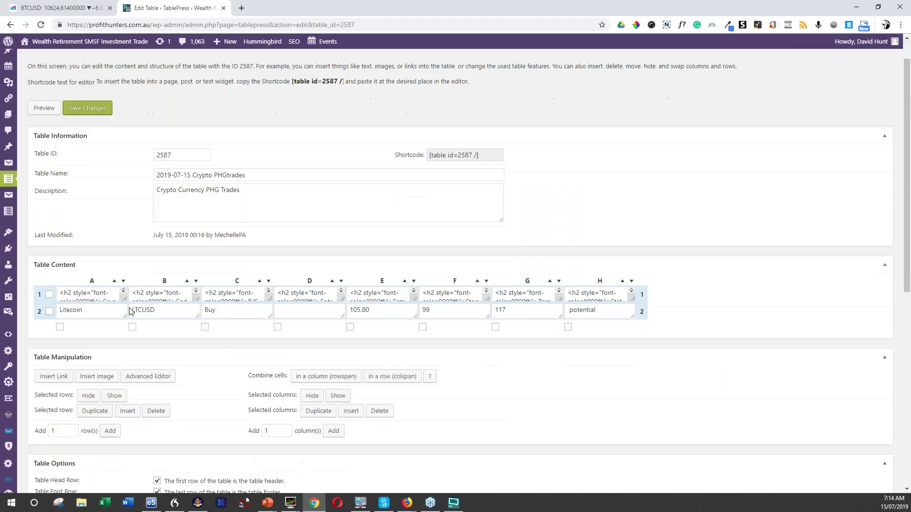
{"action": "scroll", "coordinate": [131, 311], "scroll_direction": "down", "scroll_amount": 1}
{"action": "left_click", "coordinate": [110, 370]}
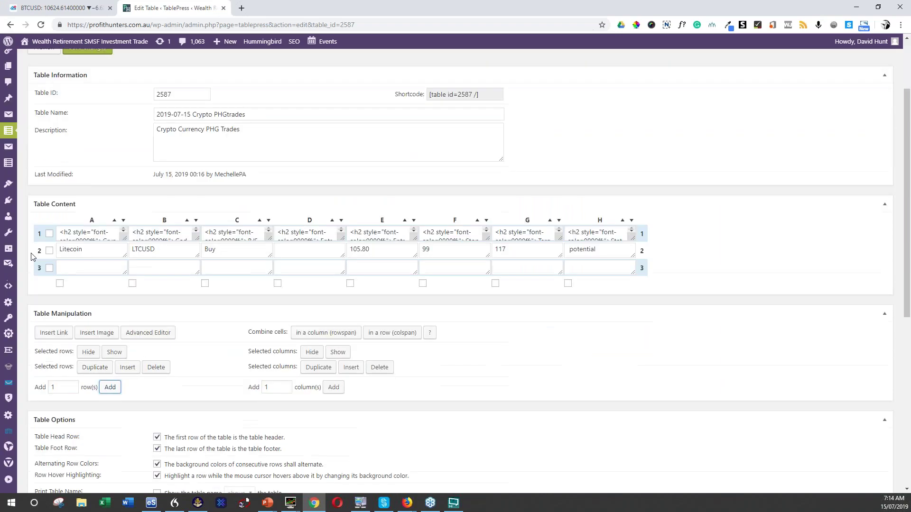
{"action": "left_click", "coordinate": [66, 251]}
{"action": "left_click_drag", "start_coordinate": [36, 285], "coordinate": [37, 249]}
Fill the empty row 2 with bitcoin in column A, BTC USD in column B and Buy in column C.
{"action": "left_click", "coordinate": [63, 251]}
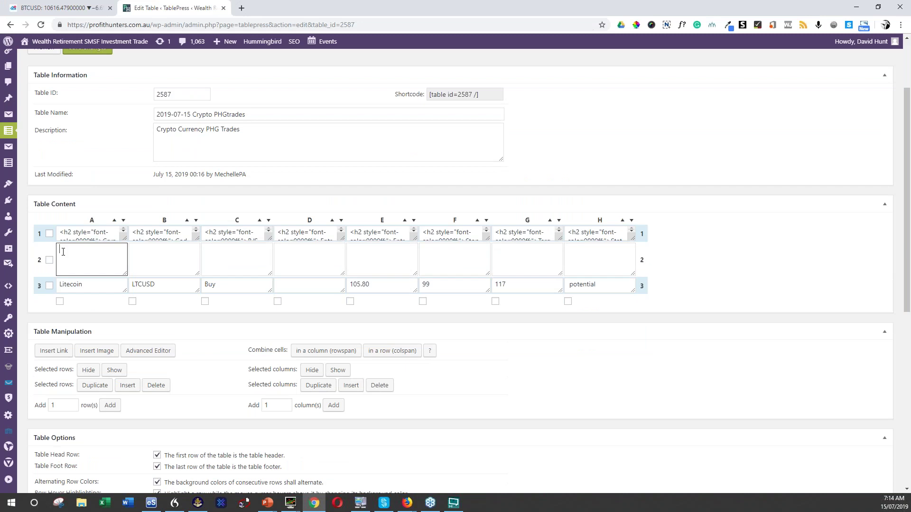
{"action": "type", "text": "bitcoin"}
{"action": "left_click", "coordinate": [165, 250]}
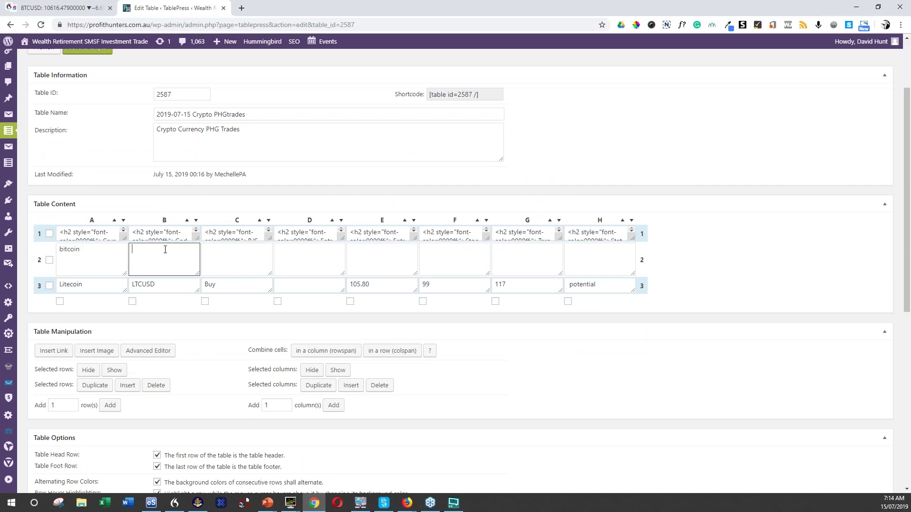
{"action": "type", "text": "BTC USD"}
{"action": "left_click", "coordinate": [211, 248]}
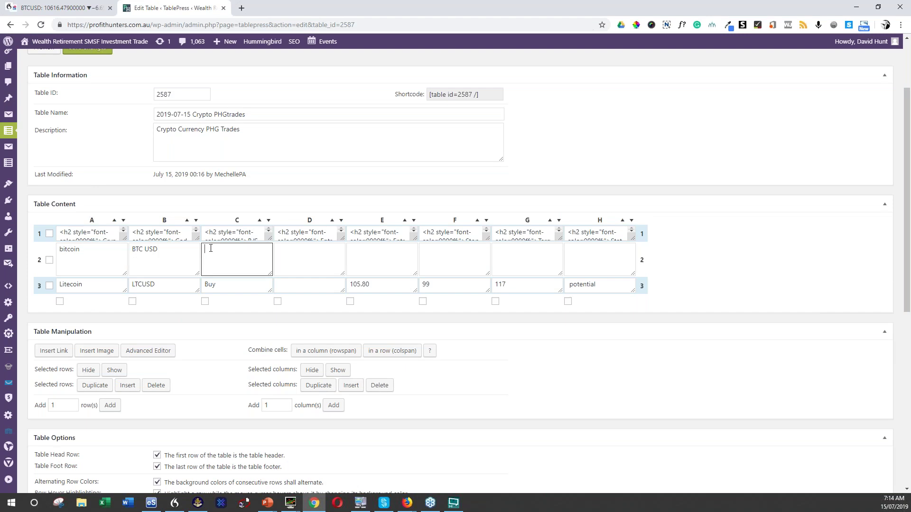
{"action": "type", "text": "Buy"}
Enter 9105, 9025 and 12,500 in columns D, E and F of the bitcoin row.
{"action": "key", "text": "Tab"}
{"action": "type", "text": "9105"}
{"action": "key", "text": "Tab"}
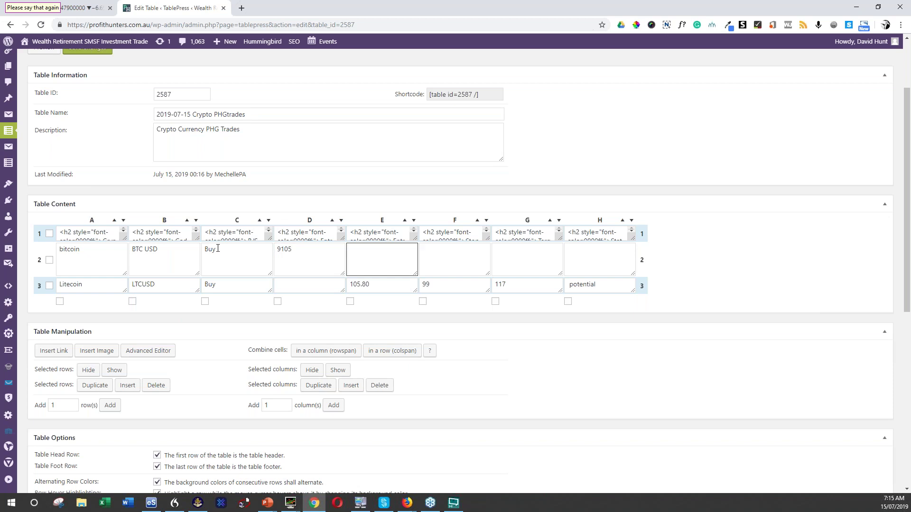
{"action": "type", "text": "9025"}
{"action": "key", "text": "Tab"}
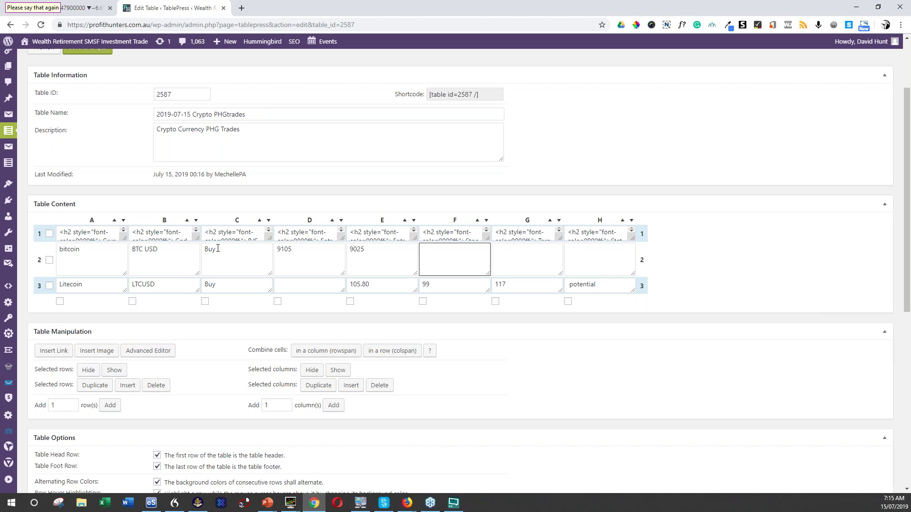
{"action": "type", "text": "12,500"}
Shift the bitcoin row's three price values one column over, into columns E, F and G.
{"action": "key", "text": "ctrl+a"}
{"action": "left_click_drag", "start_coordinate": [433, 251], "coordinate": [511, 254]}
{"action": "double_click", "coordinate": [357, 252]}
{"action": "left_click_drag", "start_coordinate": [356, 251], "coordinate": [429, 251]}
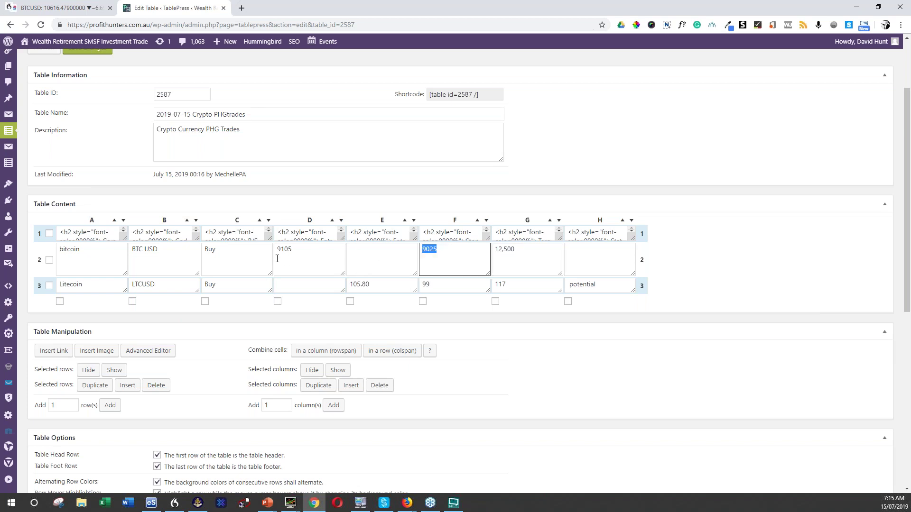
{"action": "double_click", "coordinate": [287, 250]}
{"action": "left_click_drag", "start_coordinate": [287, 250], "coordinate": [374, 254]}
Enter potential in column H of the bitcoin row.
{"action": "left_click", "coordinate": [587, 258]}
{"action": "type", "text": "potential"}
{"action": "key", "text": "Tab"}
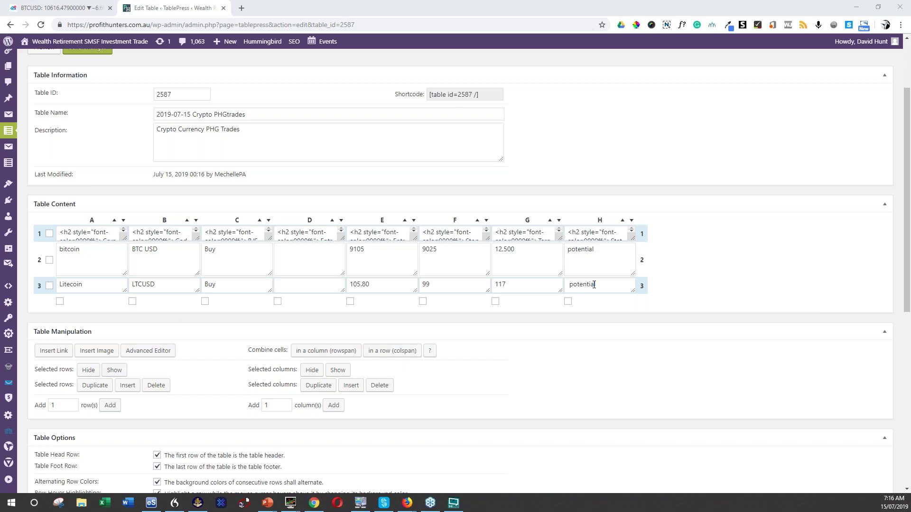
Switch to eSignal, maximize its window, open a new Advanced Chart, and close the update notice.
{"action": "key", "text": "alt+Tab"}
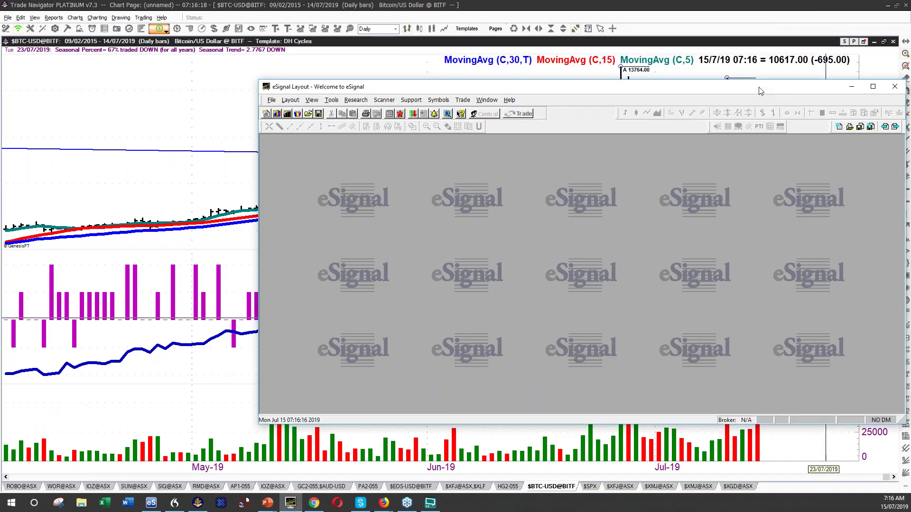
{"action": "left_click_drag", "start_coordinate": [760, 91], "coordinate": [698, 84]}
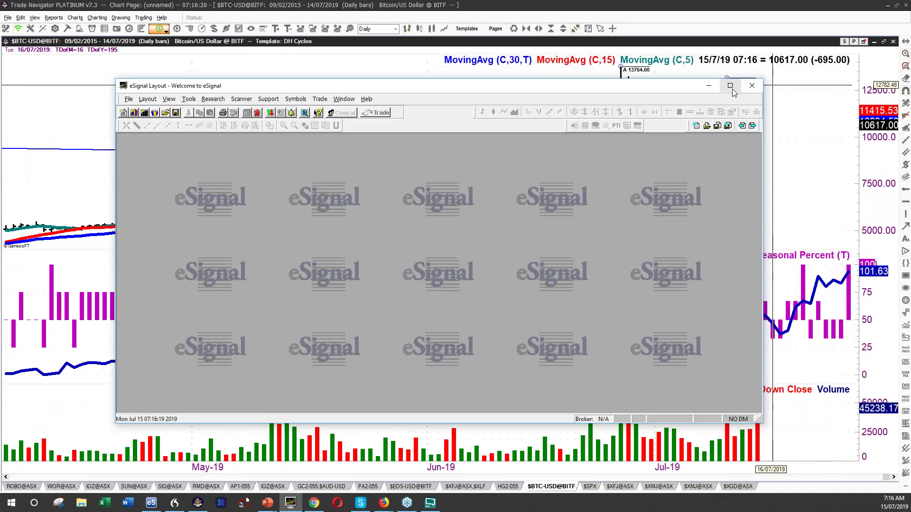
{"action": "double_click", "coordinate": [733, 89]}
{"action": "left_click", "coordinate": [7, 32]}
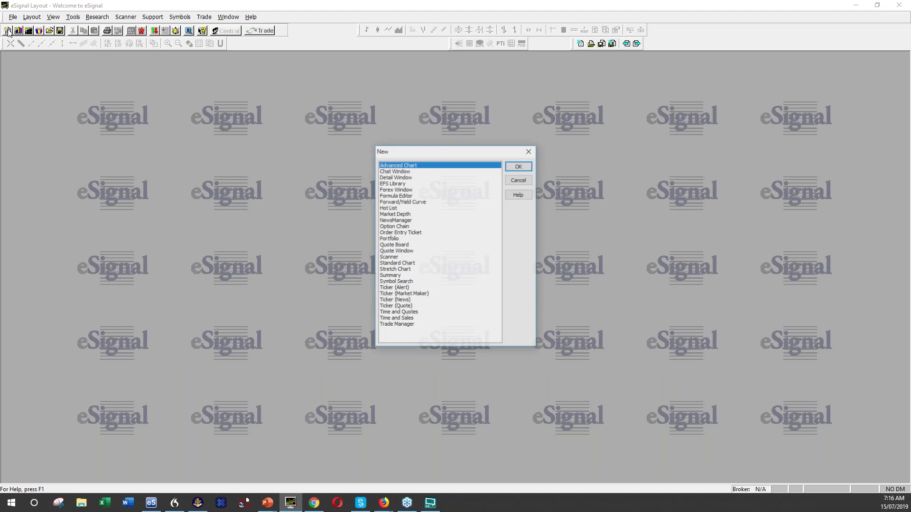
{"action": "left_click", "coordinate": [517, 166]}
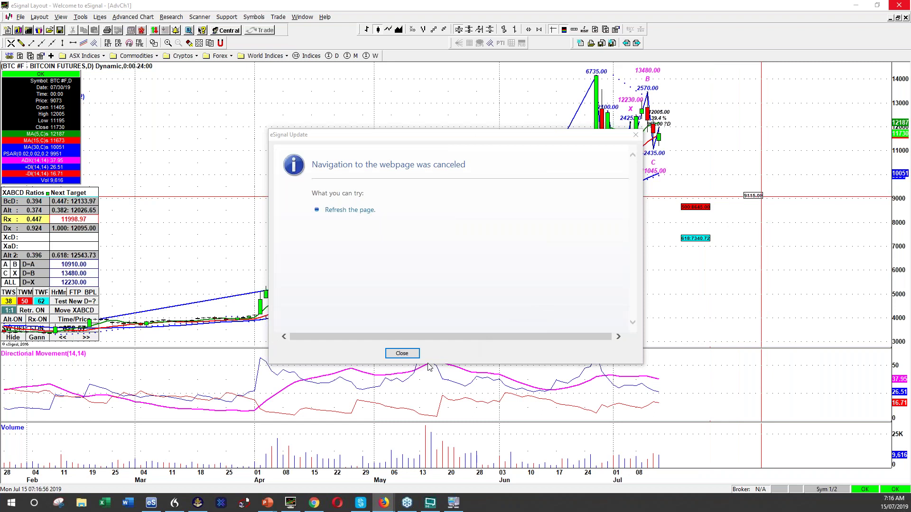
{"action": "left_click", "coordinate": [402, 353]}
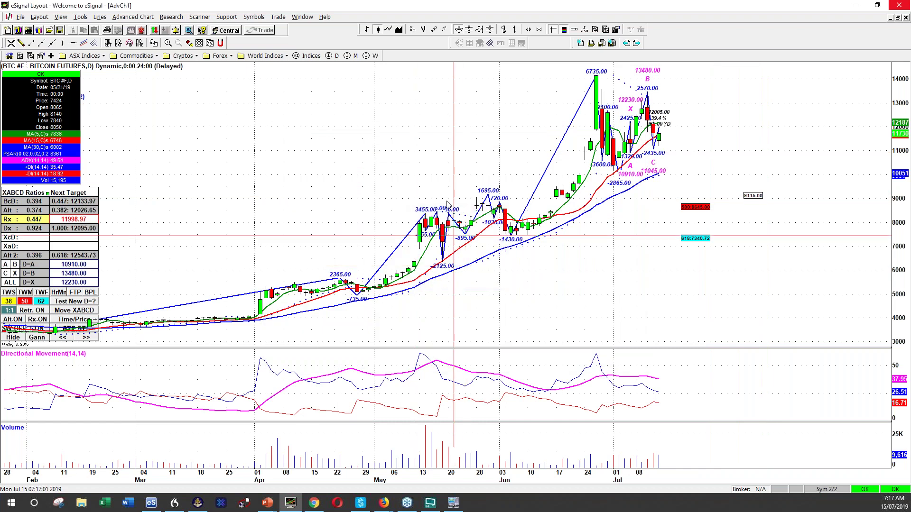
Capture the Bitcoin futures chart with the Snipping Tool and close the snip.
{"action": "left_click", "coordinate": [472, 271]}
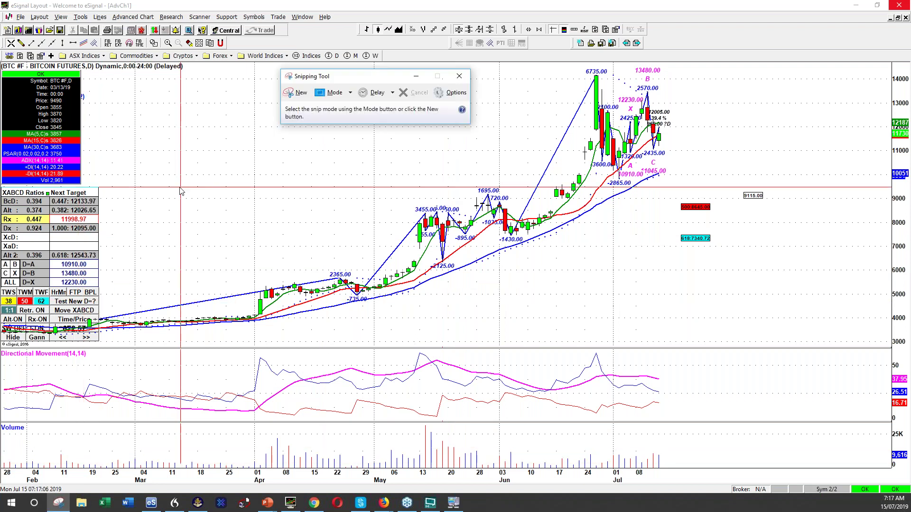
{"action": "left_click", "coordinate": [437, 94]}
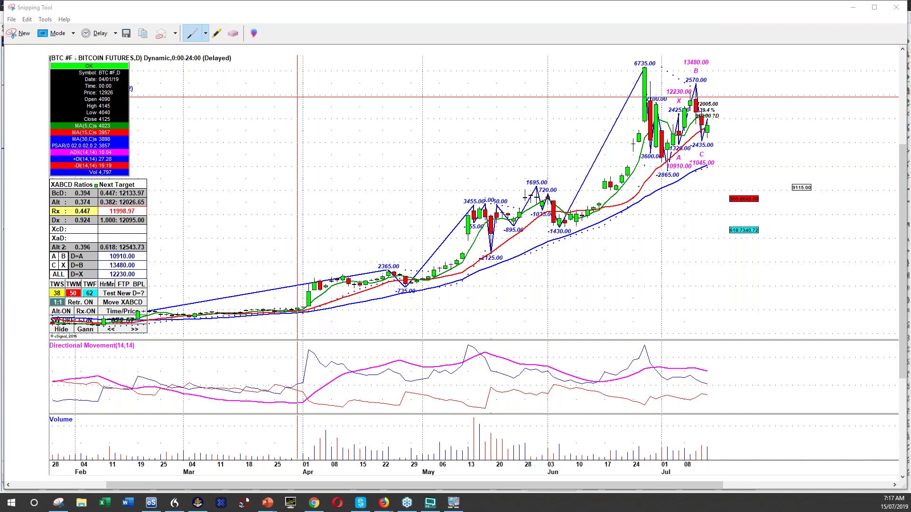
{"action": "left_click", "coordinate": [892, 10]}
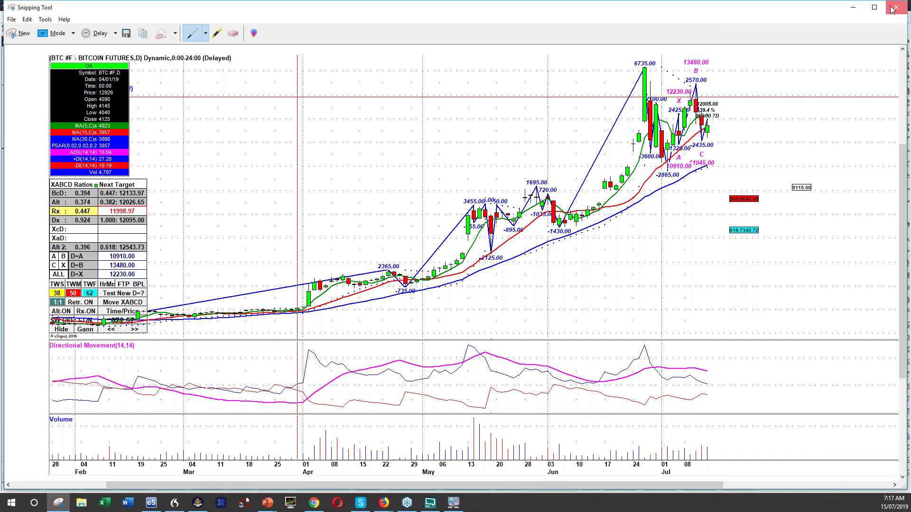
{"action": "left_click", "coordinate": [891, 10]}
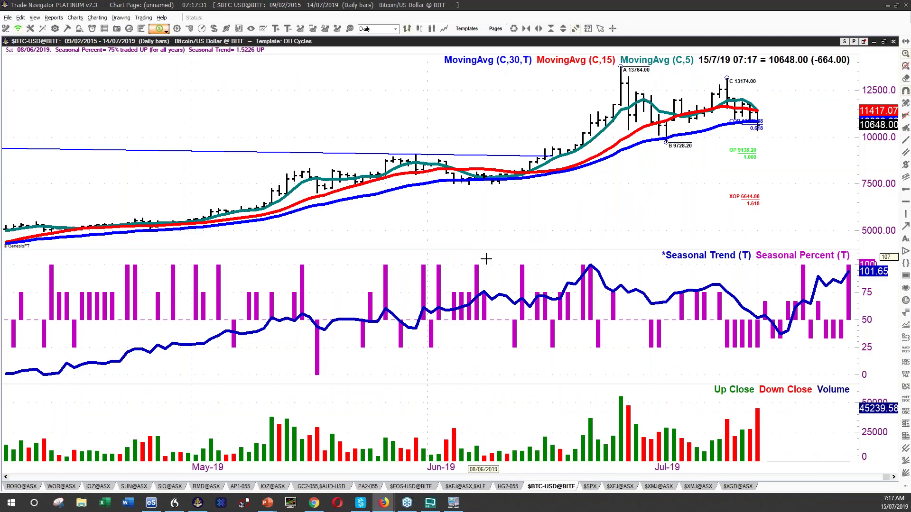
Go from the Bitcoin Cash chart to the Bitcoin-gold/US Dollar daily chart in Trade Navigator and copy its image.
{"action": "mouse_move", "coordinate": [826, 261]}
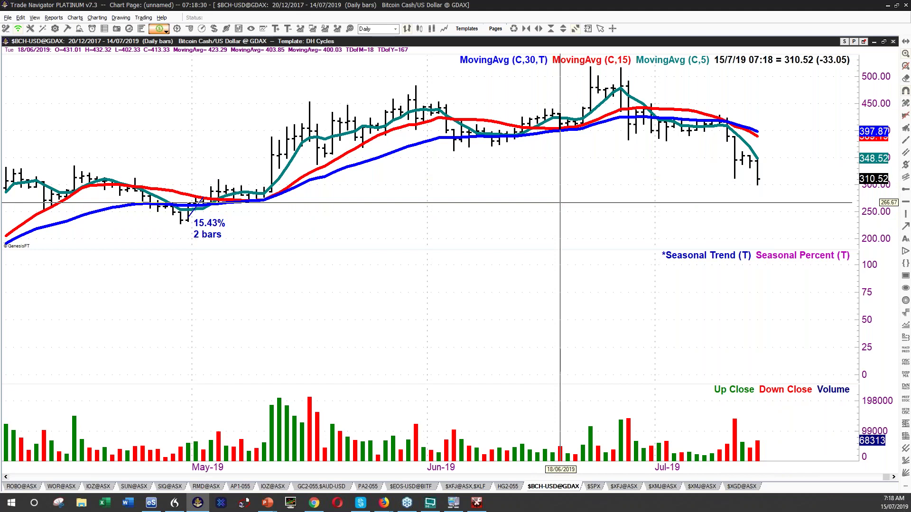
{"action": "key", "text": "Page_Down"}
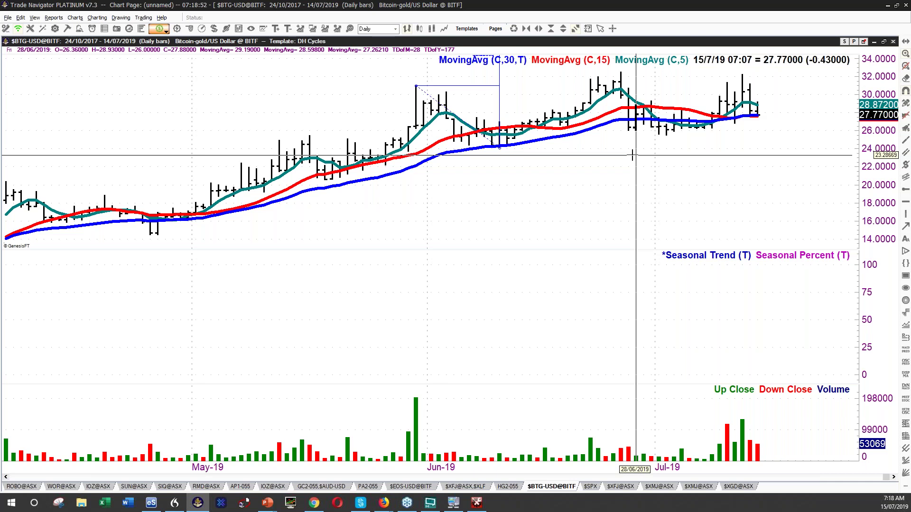
{"action": "key", "text": "ctrl+c"}
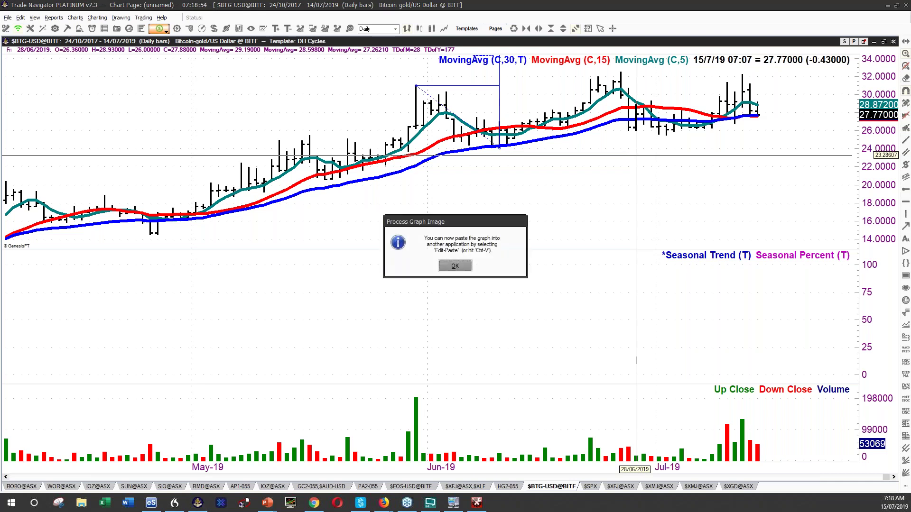
{"action": "key", "text": "Return"}
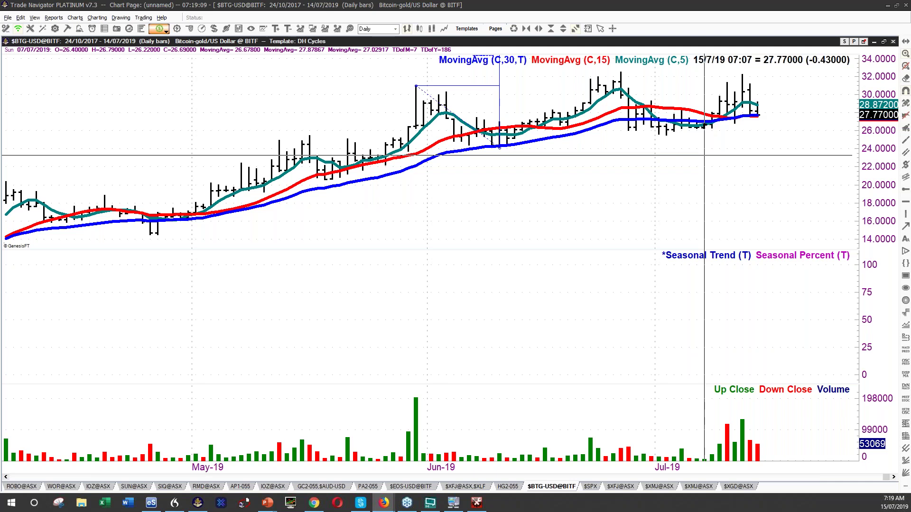
{"action": "key", "text": "Escape"}
{"action": "left_click", "coordinate": [545, 232]}
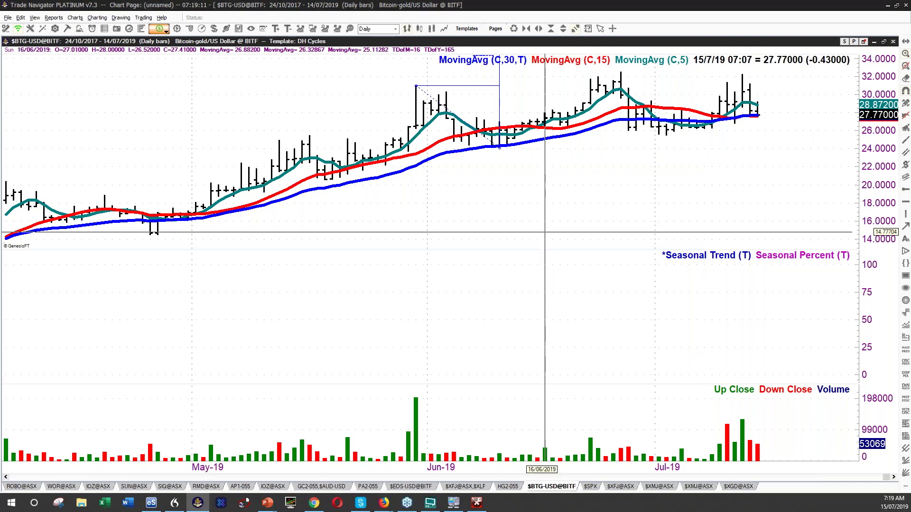
Move past the Ethereum chart to the Litecoin/US Dollar daily chart and copy its image.
{"action": "key", "text": "Page_Down"}
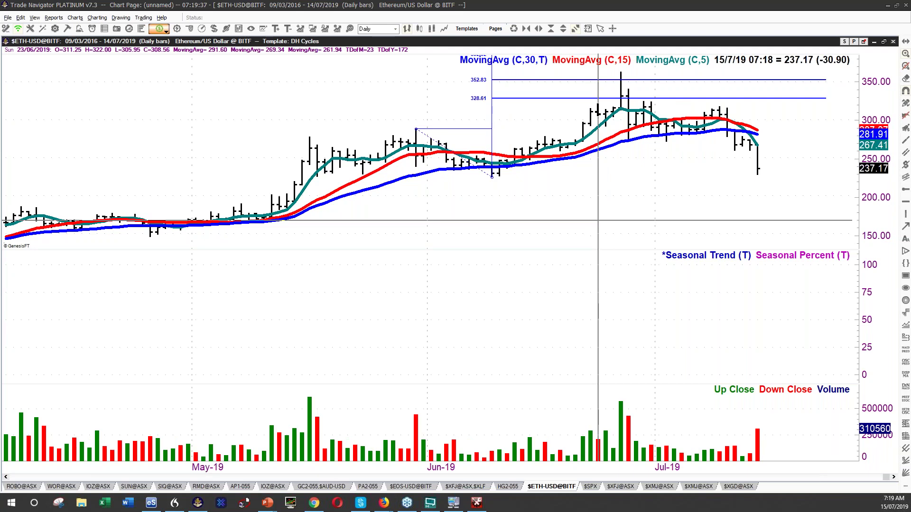
{"action": "key", "text": "alt+Tab"}
{"action": "key", "text": "alt+Tab"}
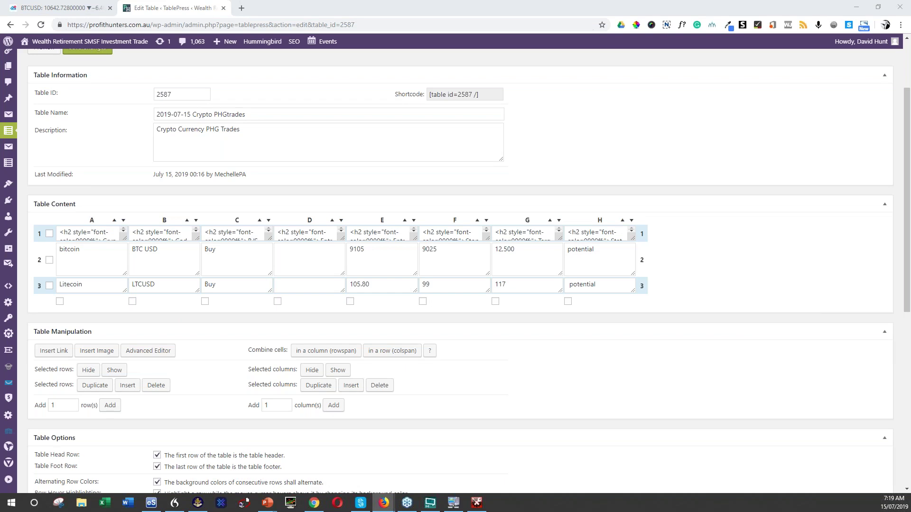
{"action": "key", "text": "alt+Tab"}
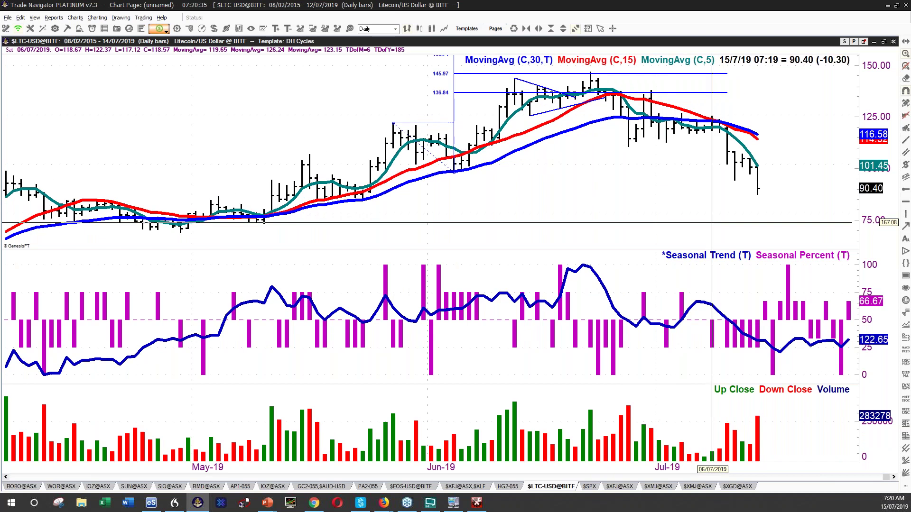
{"action": "key", "text": "ctrl+c"}
{"action": "key", "text": "Return"}
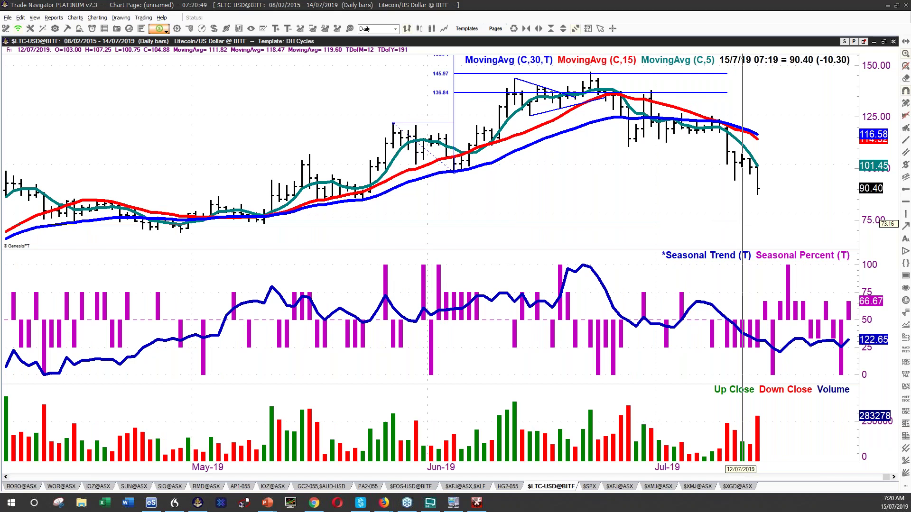
In the table's Litecoin row, change column E to 105.80e and enter 10-7-19 in column D without a leading space.
{"action": "key", "text": "alt+Tab"}
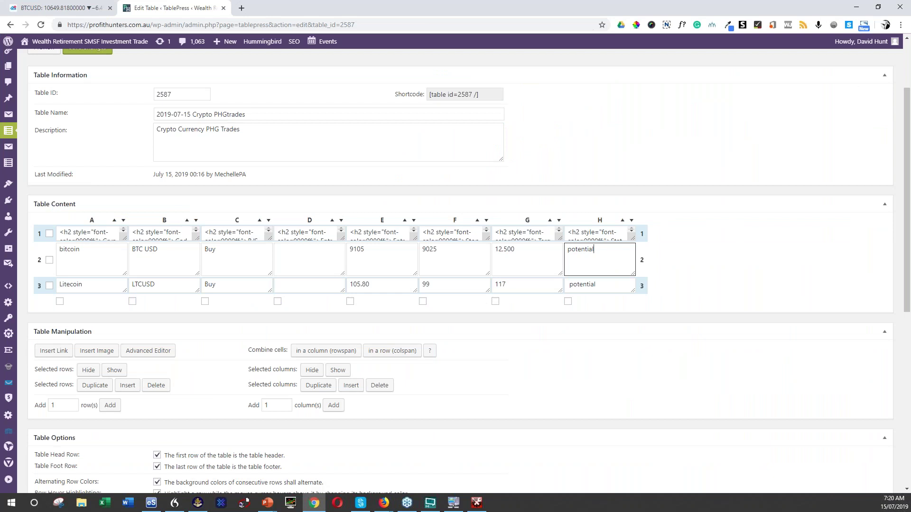
{"action": "left_click", "coordinate": [373, 285]}
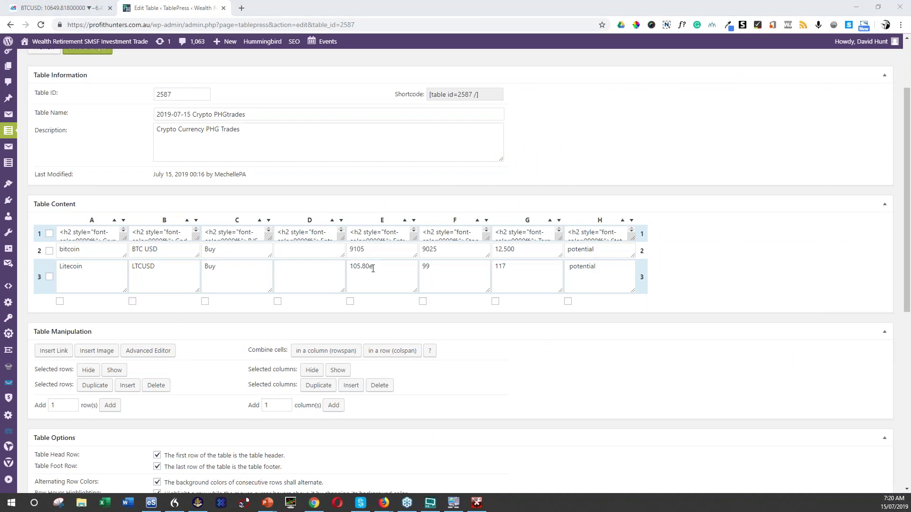
{"action": "key", "text": "alt+Tab"}
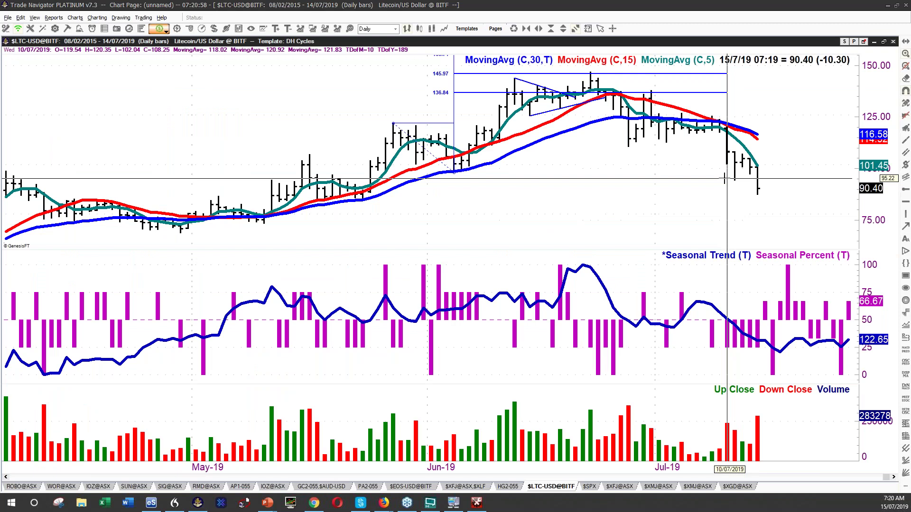
{"action": "key", "text": "alt+Tab"}
{"action": "type", "text": "10-7-19"}
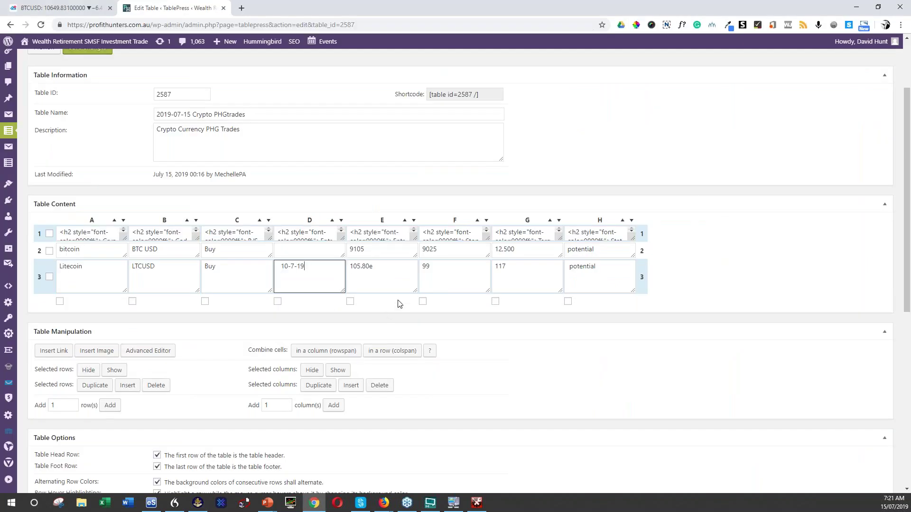
{"action": "left_click_drag", "start_coordinate": [282, 265], "coordinate": [271, 265]}
{"action": "key", "text": "BackSpace"}
Change Litecoin's column F to 99f and replace its column H status with "entered and stopped out! For a loss on the same day".
{"action": "left_click", "coordinate": [451, 268]}
{"action": "key", "text": "alt+Tab"}
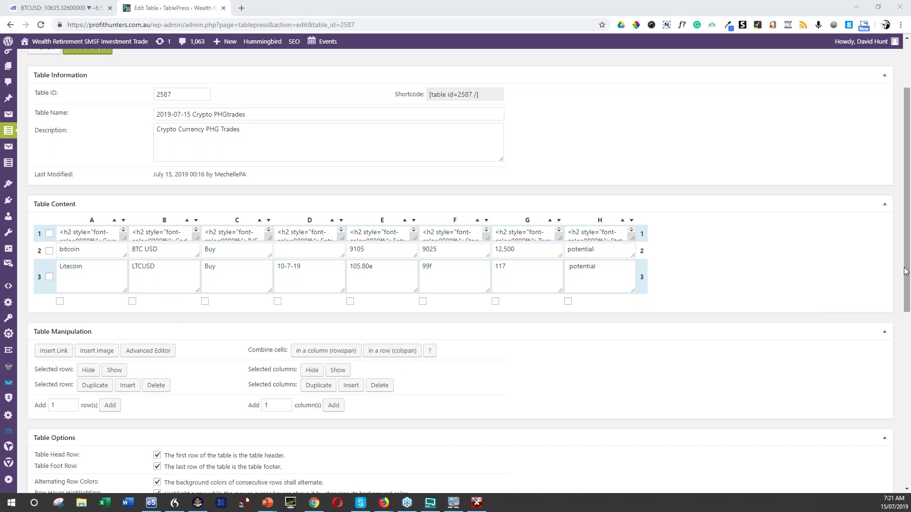
{"action": "key", "text": "alt+Tab"}
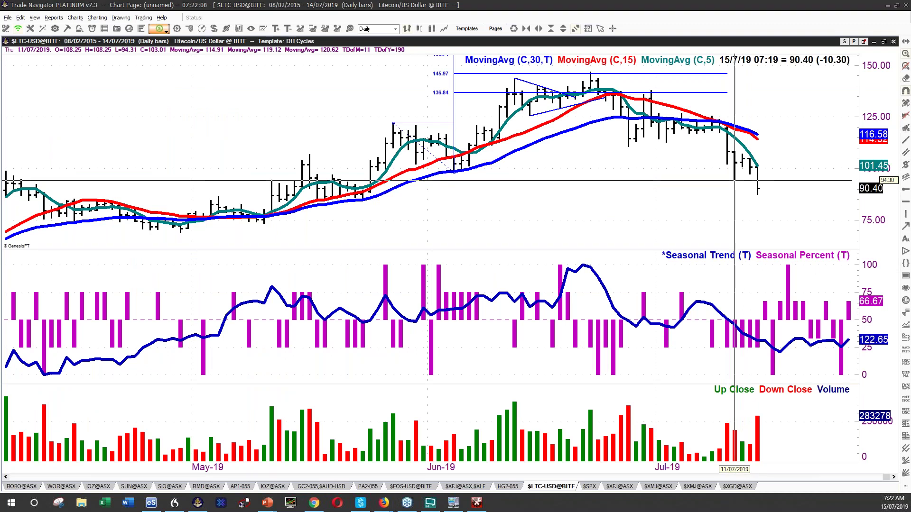
{"action": "key", "text": "alt+Tab"}
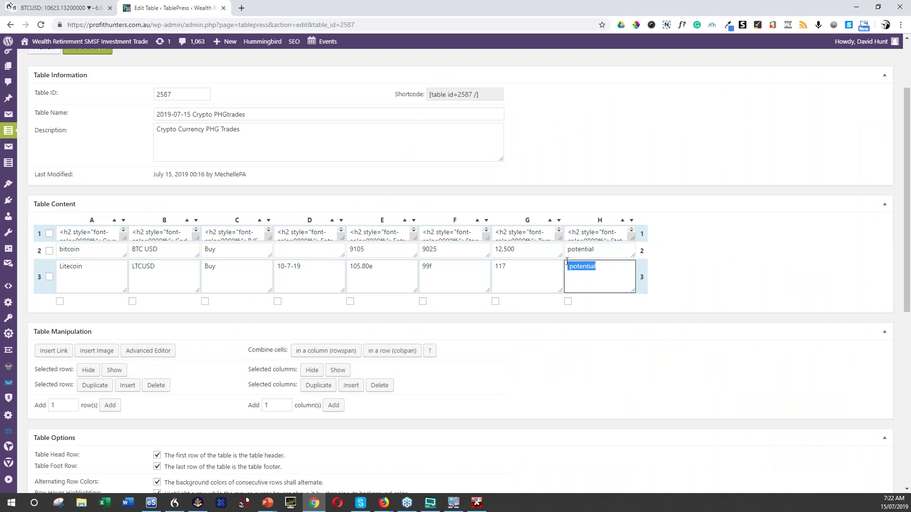
{"action": "key", "text": "ctrl+v"}
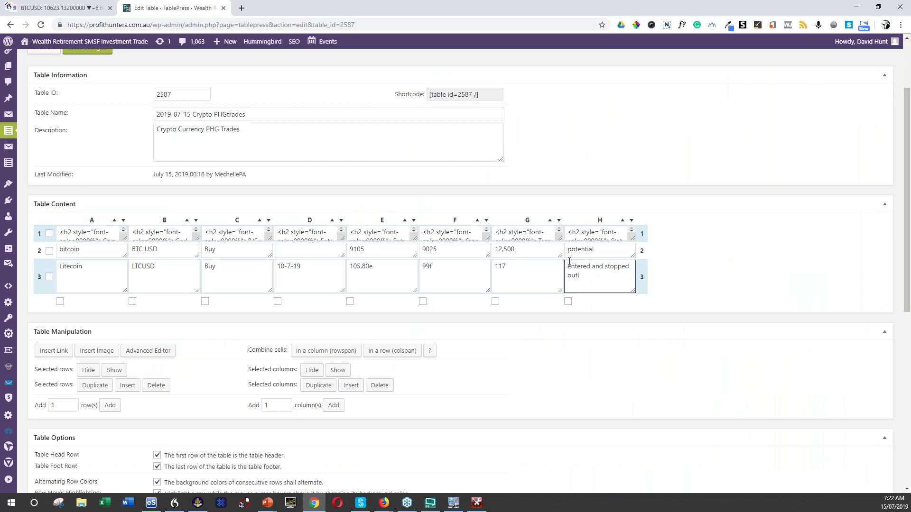
{"action": "type", "text": "For a loss on the same day"}
{"action": "left_click_drag", "start_coordinate": [597, 287], "coordinate": [563, 256]}
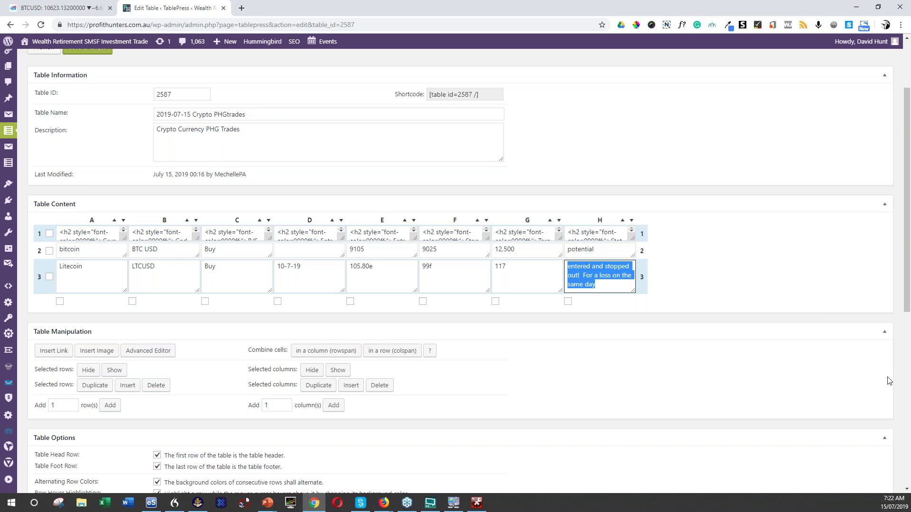
Return to Trade Navigator, bring up the Ripple/US Dollar chart, and view it in monthly bars.
{"action": "key", "text": "alt+Tab"}
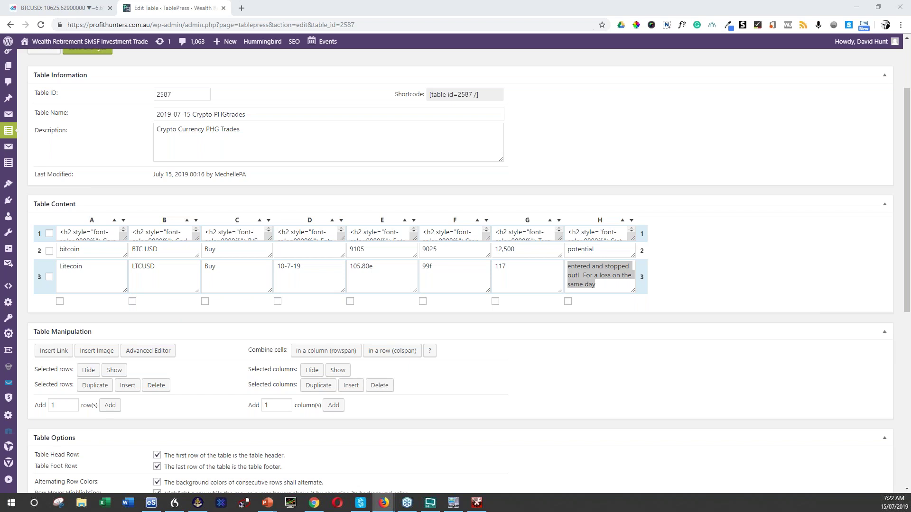
{"action": "key", "text": "alt+Tab"}
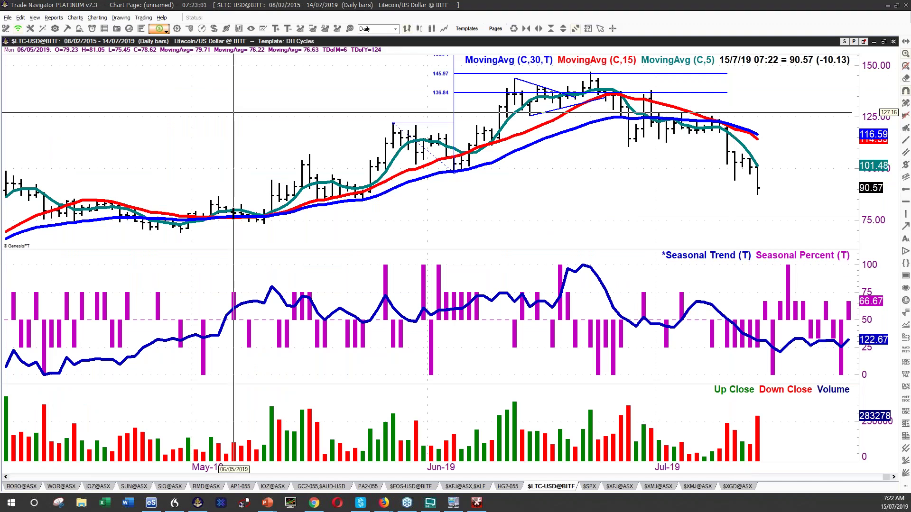
{"action": "key", "text": "Page_Down"}
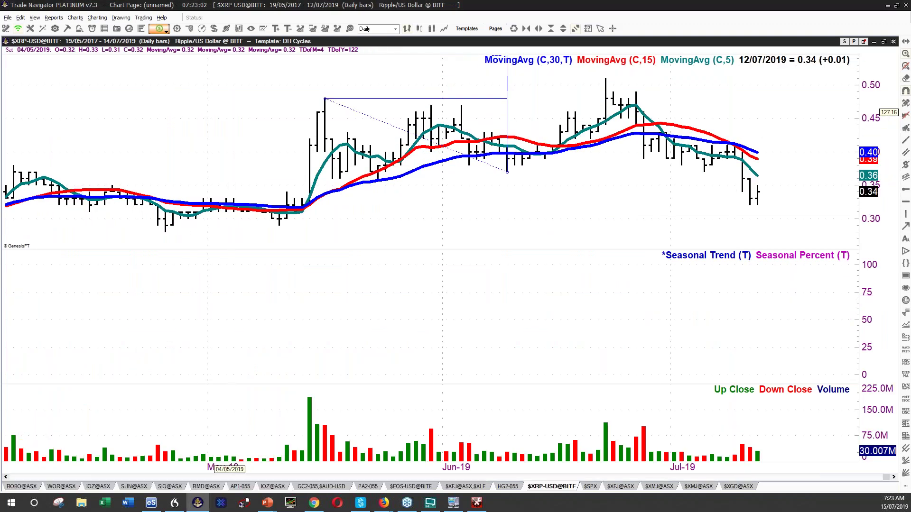
{"action": "key", "text": "Return"}
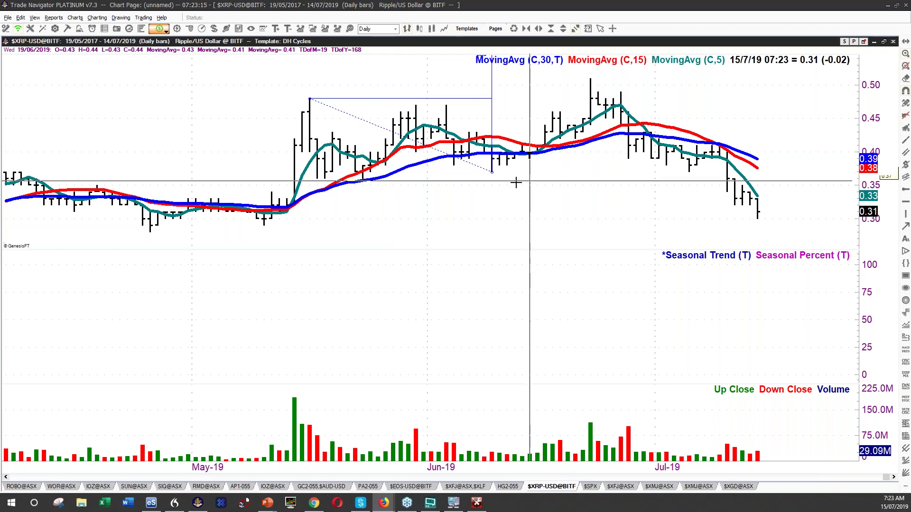
{"action": "key", "text": "m"}
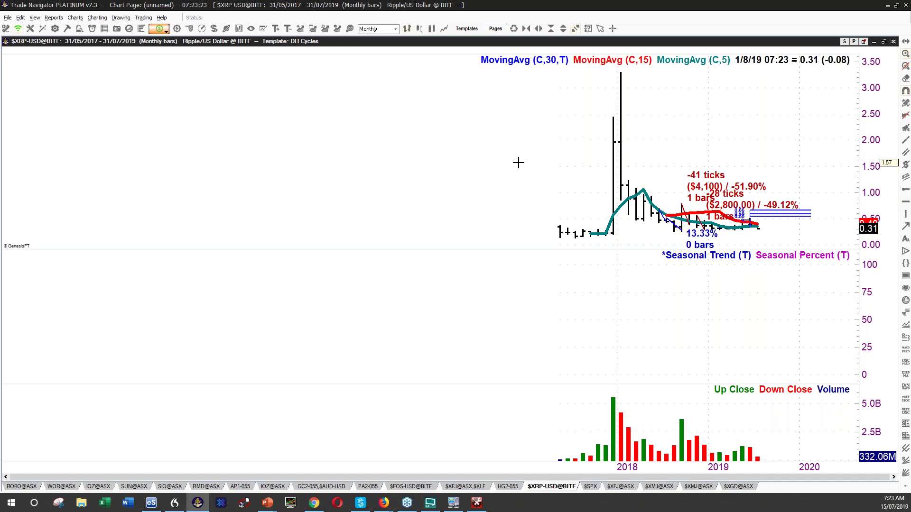
Bring up the EOS/US Dollar chart, display it in weekly bars, and copy its image.
{"action": "key", "text": "Page_Down"}
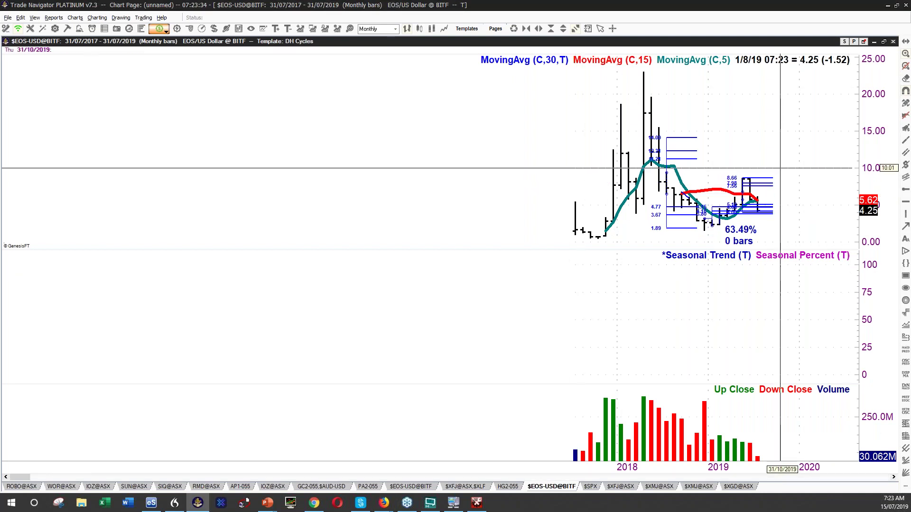
{"action": "key", "text": "w"}
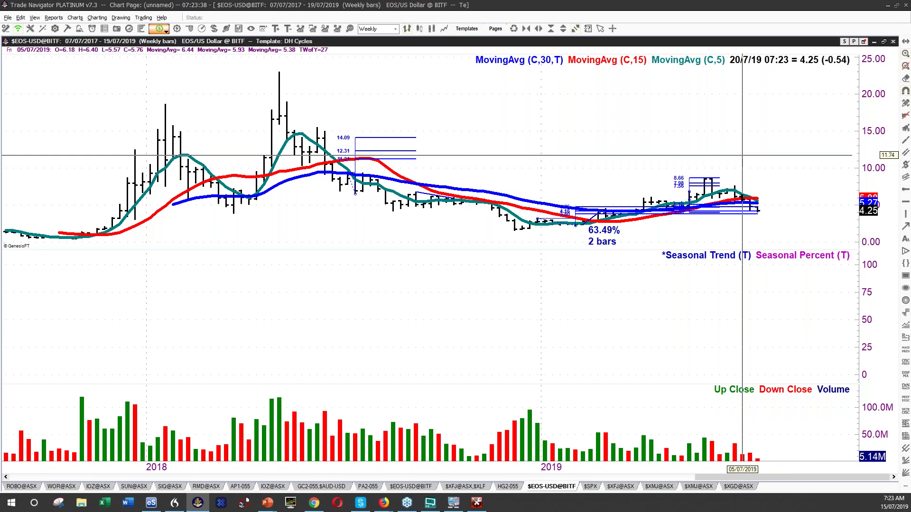
{"action": "key", "text": "ctrl+c"}
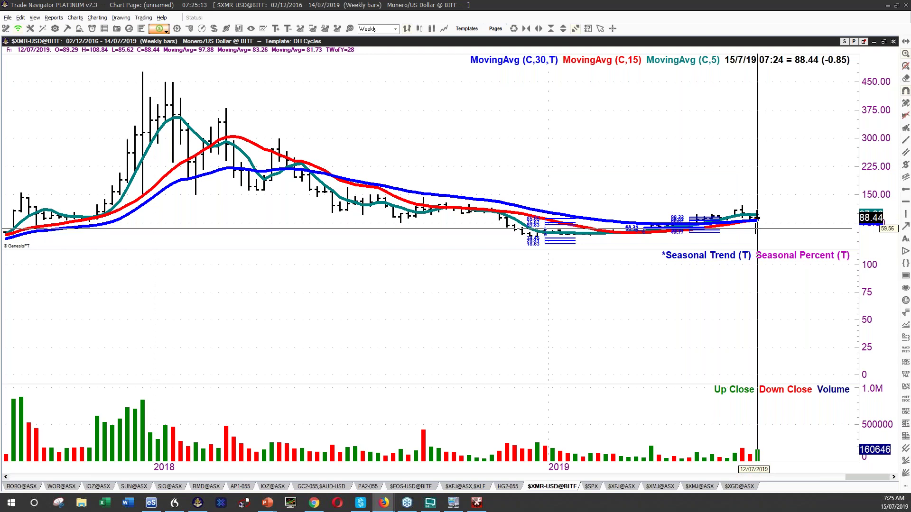
Switch to TradingView in the browser and bring up the daily Monero/US Dollar (XMRUSD) chart.
{"action": "mouse_move", "coordinate": [313, 503]}
{"action": "left_click", "coordinate": [312, 504]}
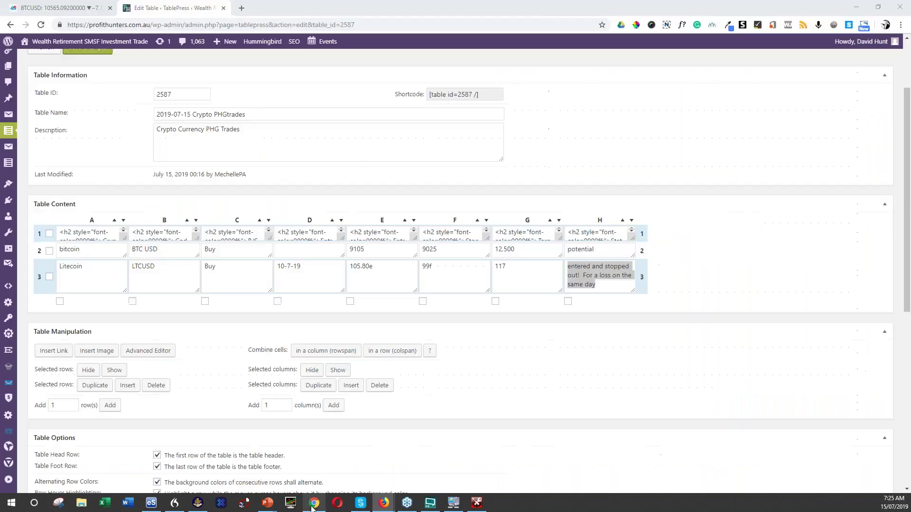
{"action": "left_click", "coordinate": [85, 11]}
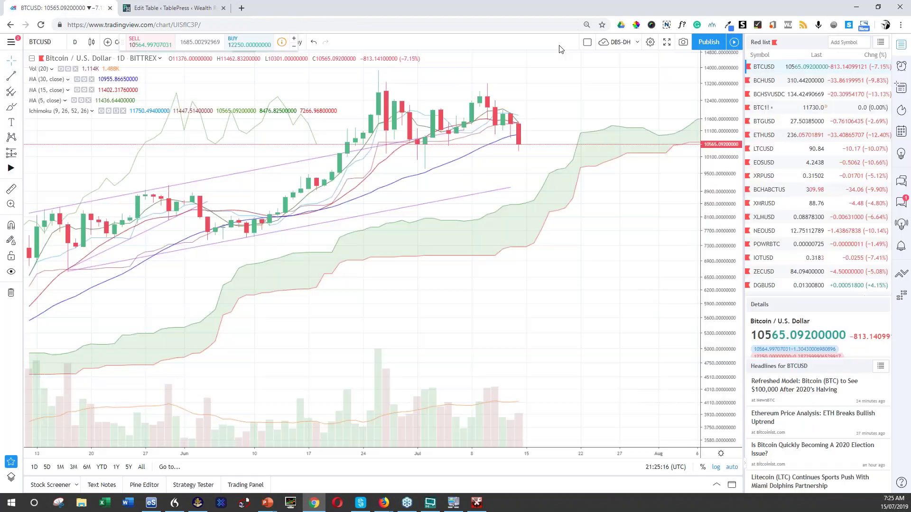
{"action": "left_click", "coordinate": [763, 203]}
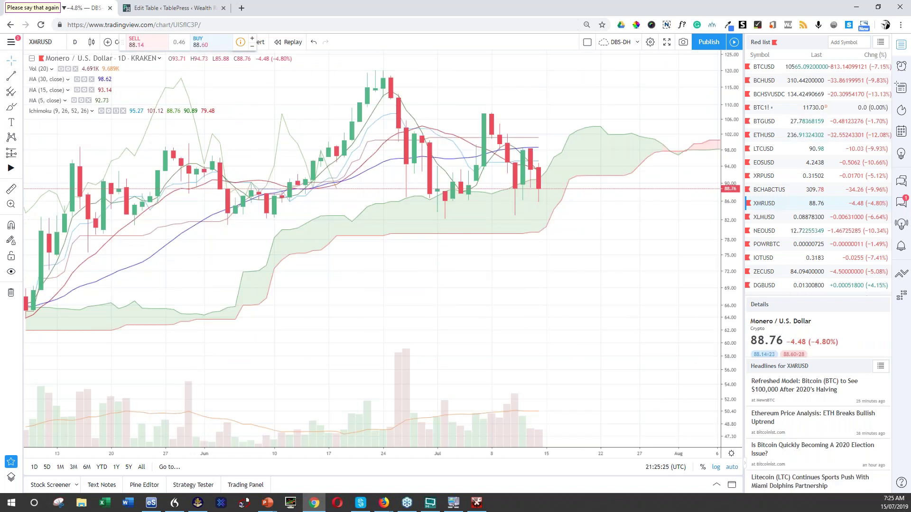
{"action": "left_click", "coordinate": [383, 503]}
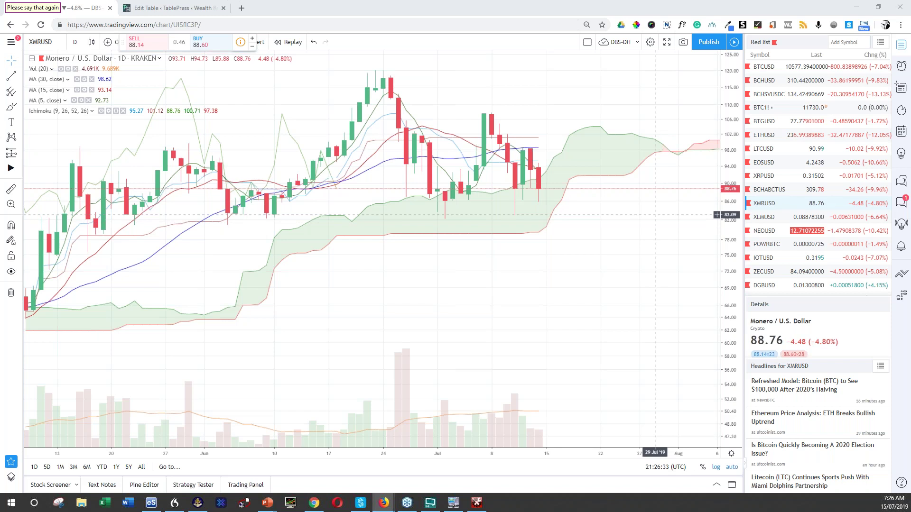
Bring up the NEOUSD chart in TradingView, then view NEO/US Dollar in daily bars in Trade Navigator.
{"action": "left_click", "coordinate": [766, 233]}
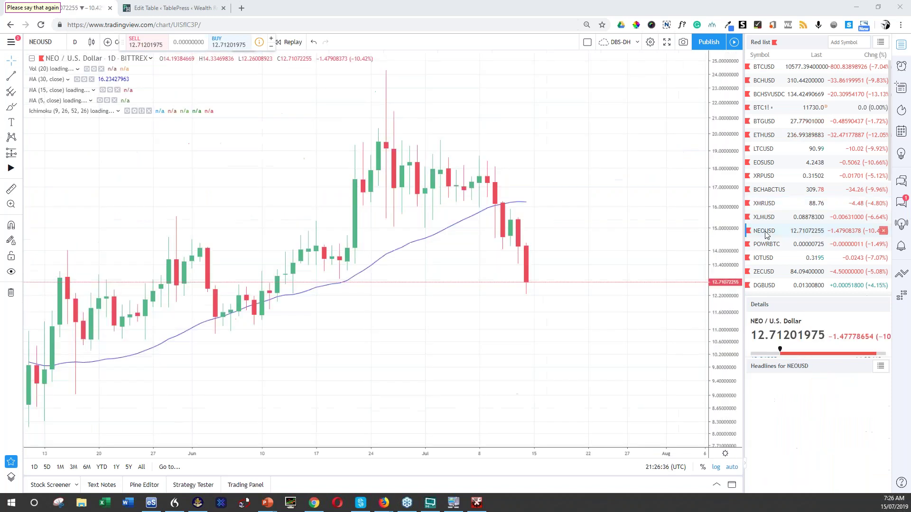
{"action": "key", "text": "alt+Tab"}
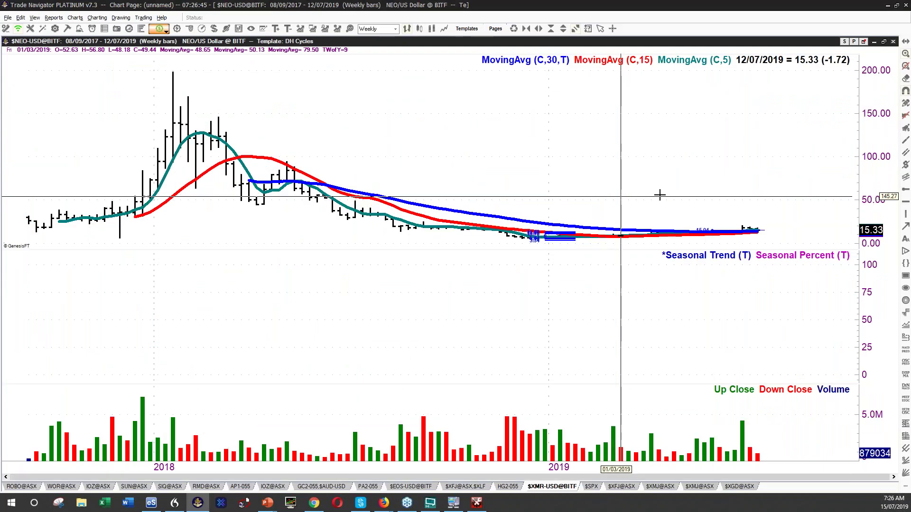
{"action": "left_click_drag", "start_coordinate": [659, 194], "coordinate": [629, 139]}
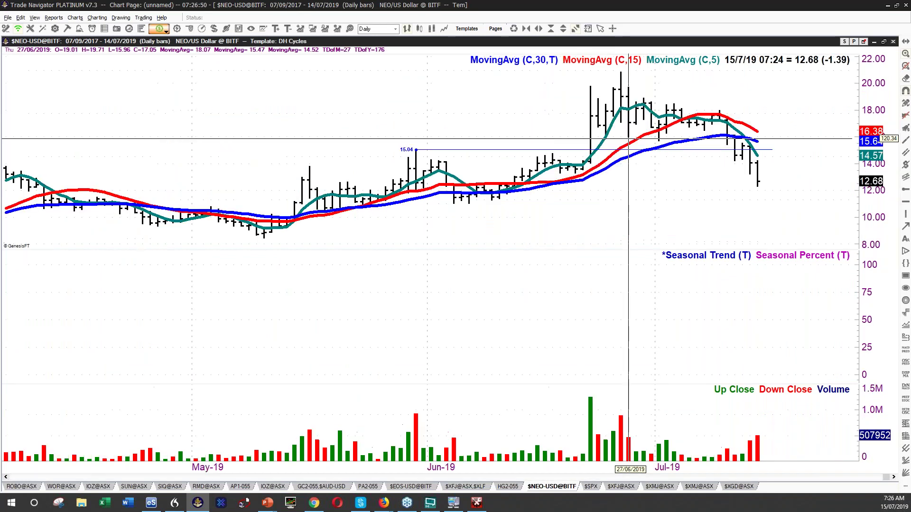
Examine NEO's June and July 2019 daily bars against the moving averages, then return to TradingView.
{"action": "left_click_drag", "start_coordinate": [770, 185], "coordinate": [696, 188]}
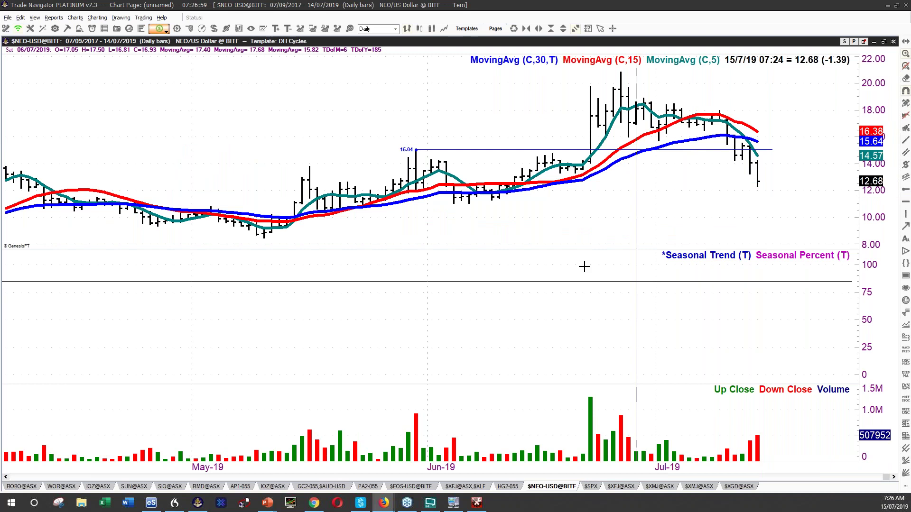
{"action": "left_click_drag", "start_coordinate": [586, 266], "coordinate": [560, 204]}
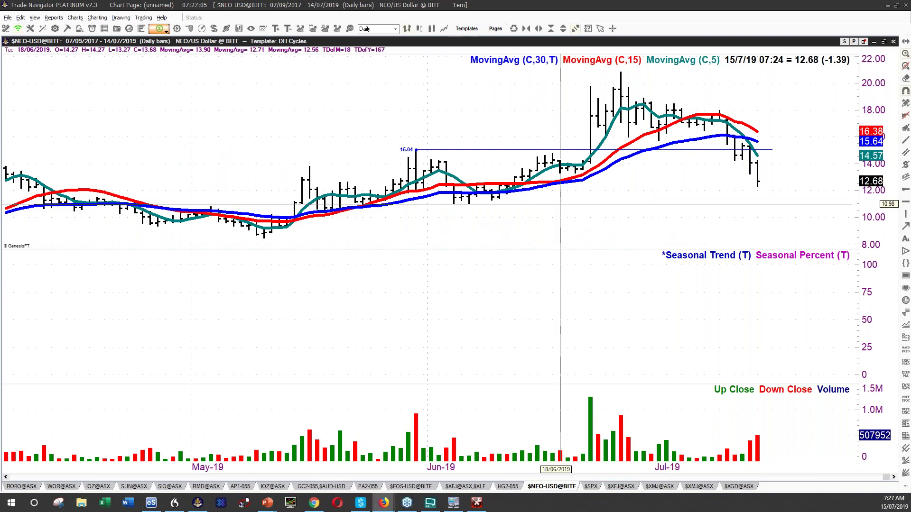
{"action": "left_click_drag", "start_coordinate": [563, 204], "coordinate": [562, 205]}
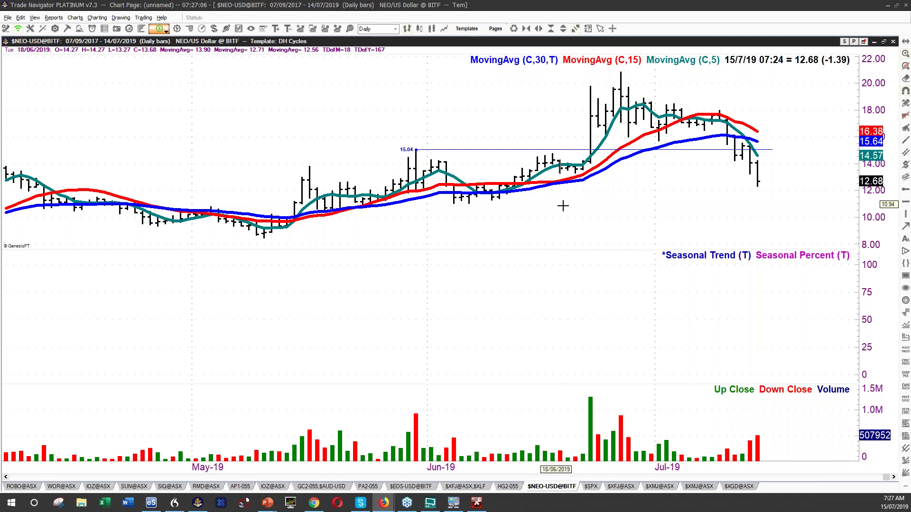
{"action": "left_click_drag", "start_coordinate": [563, 206], "coordinate": [563, 204]}
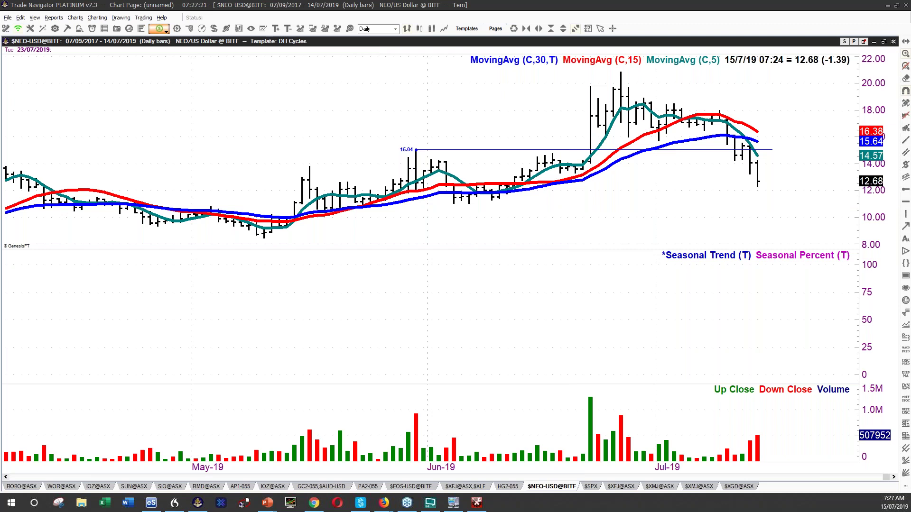
{"action": "key", "text": "alt+Tab"}
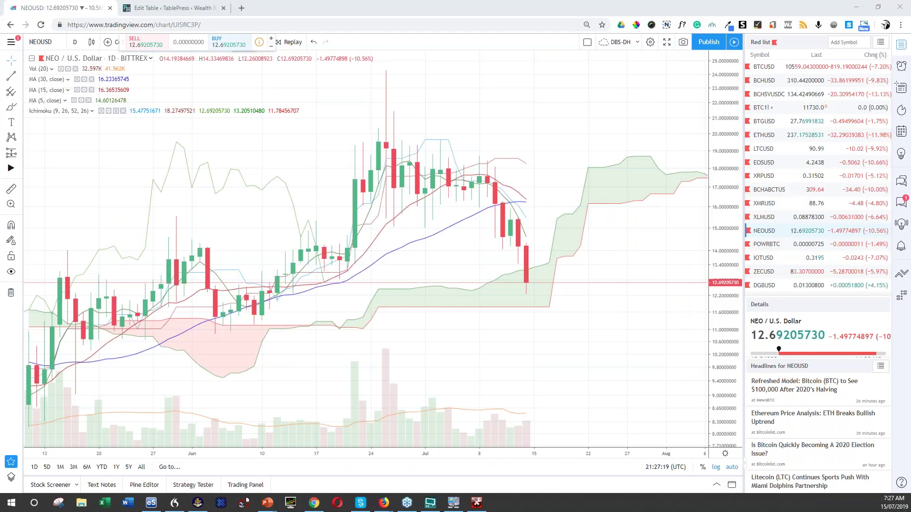
View the daily PowerLedger/Bitcoin (POWRBTC) chart, followed by the daily IOTA/US Dollar (IOTUSD) chart.
{"action": "left_click", "coordinate": [775, 250]}
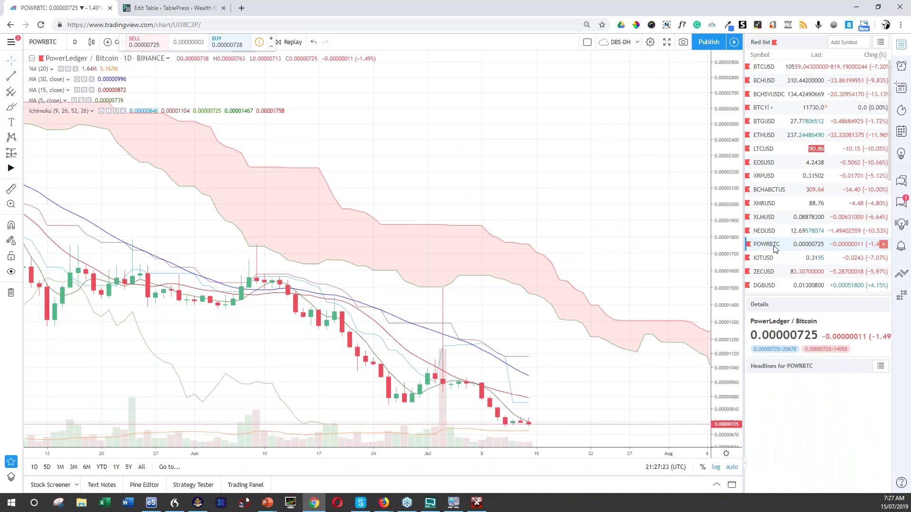
{"action": "left_click", "coordinate": [384, 503]}
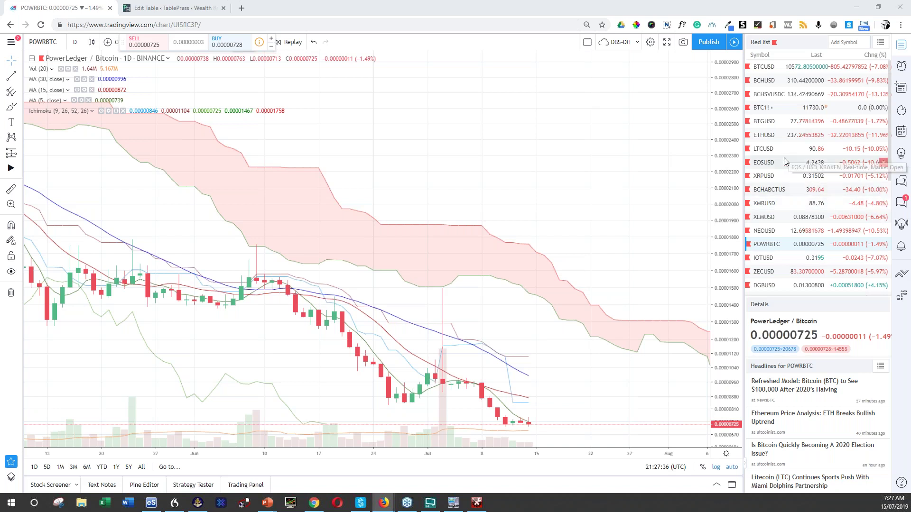
{"action": "left_click", "coordinate": [777, 262]}
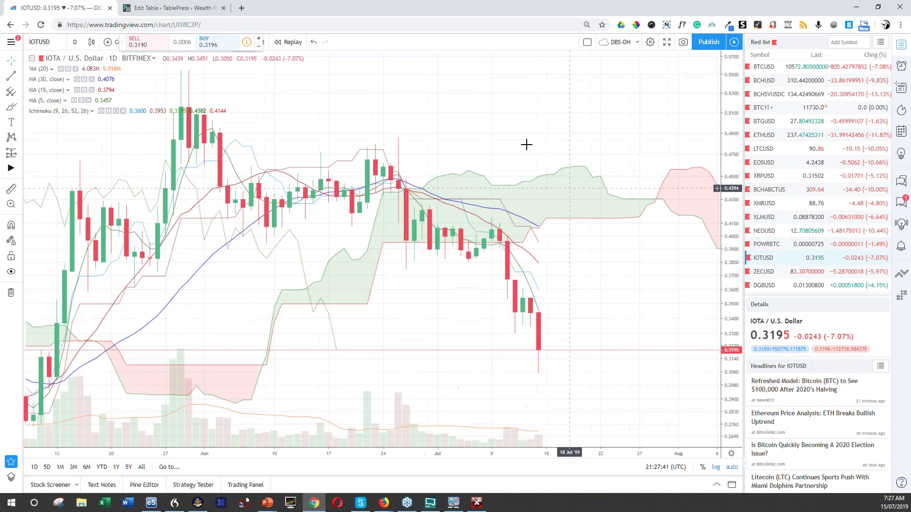
{"action": "left_click", "coordinate": [523, 136]}
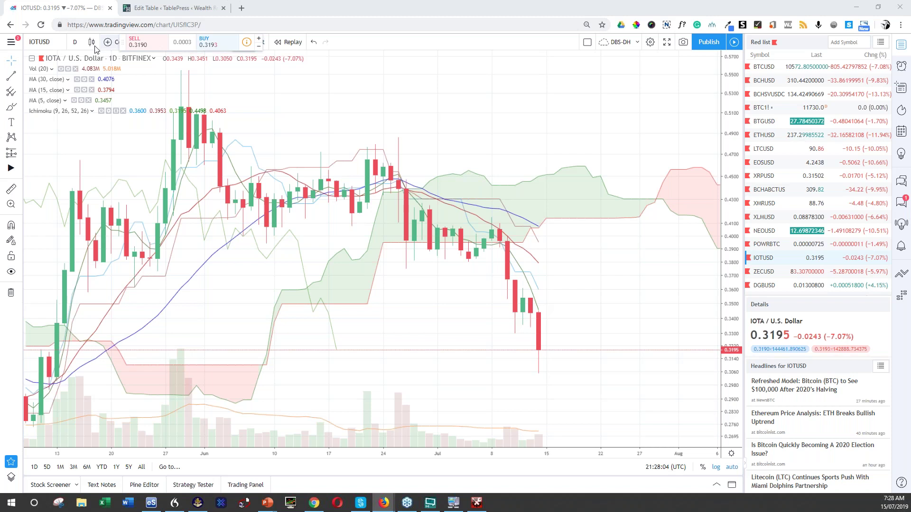
Change the IOTA/US Dollar chart to the weekly interval.
{"action": "left_click", "coordinate": [75, 42]}
{"action": "left_click", "coordinate": [95, 226]}
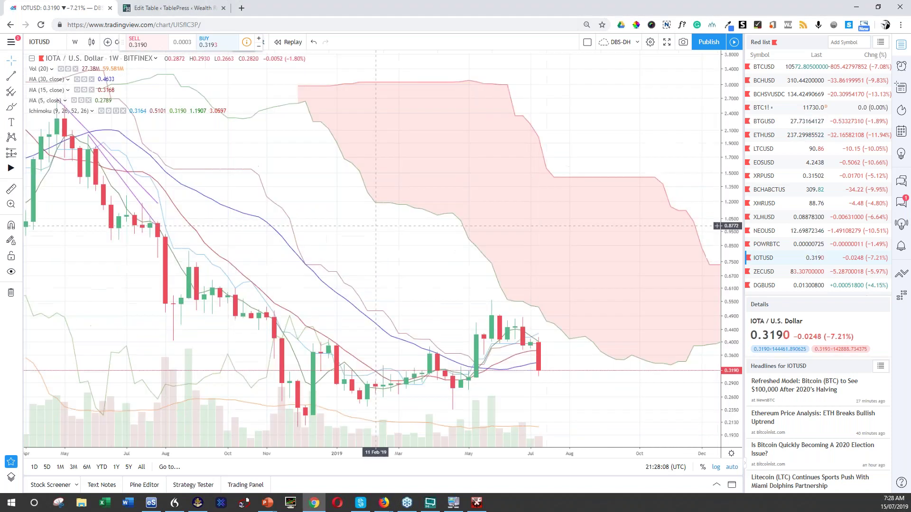
{"action": "left_click", "coordinate": [384, 503]}
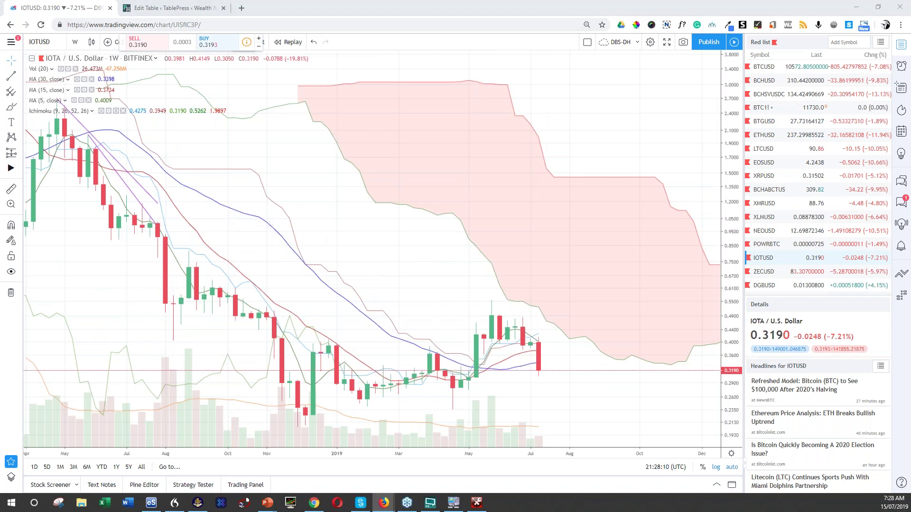
View the weekly Zcash/US Dollar (ZECUSD) chart and the weekly DGB/Dollar (DGBUSD) chart.
{"action": "left_click", "coordinate": [762, 272]}
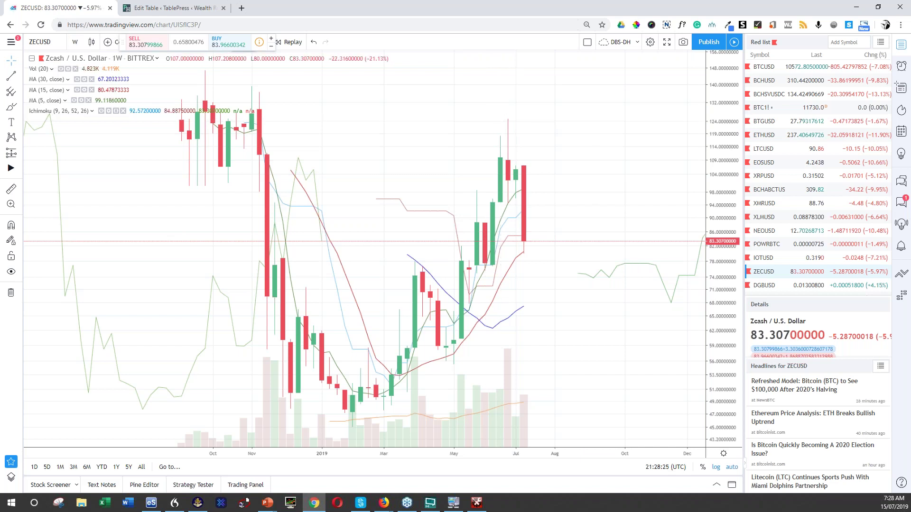
{"action": "key", "text": "alt+Tab"}
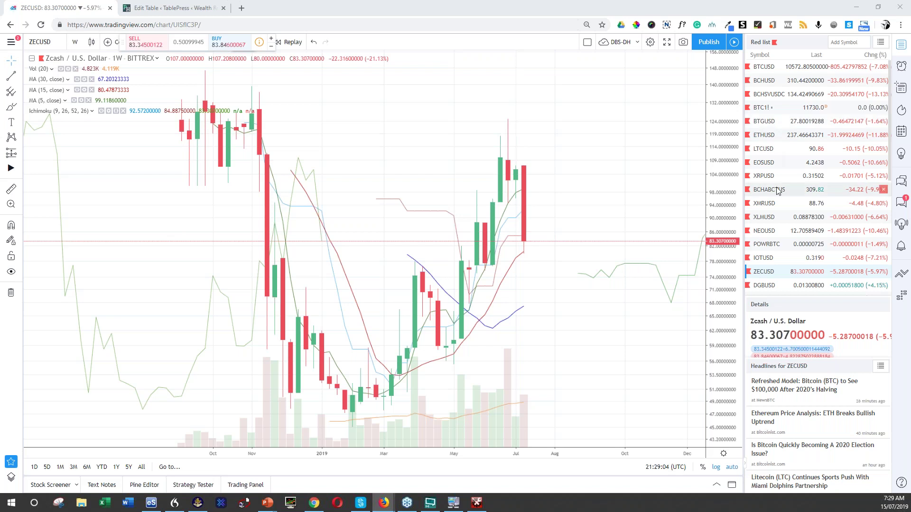
{"action": "left_click", "coordinate": [776, 287]}
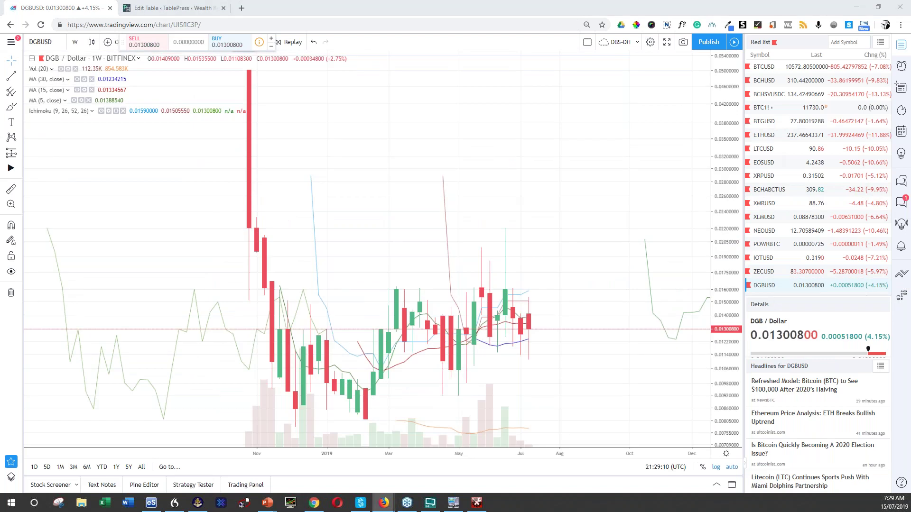
{"action": "left_click", "coordinate": [495, 130]}
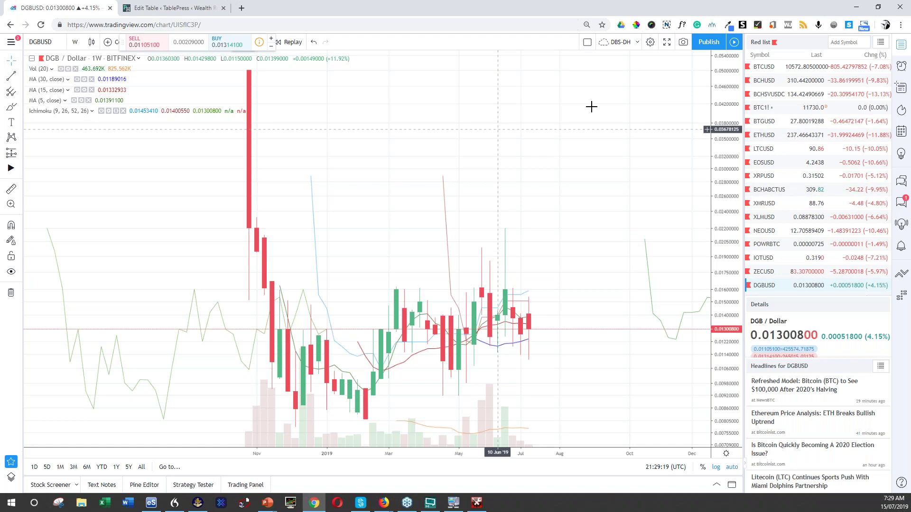
{"action": "left_click", "coordinate": [383, 502]}
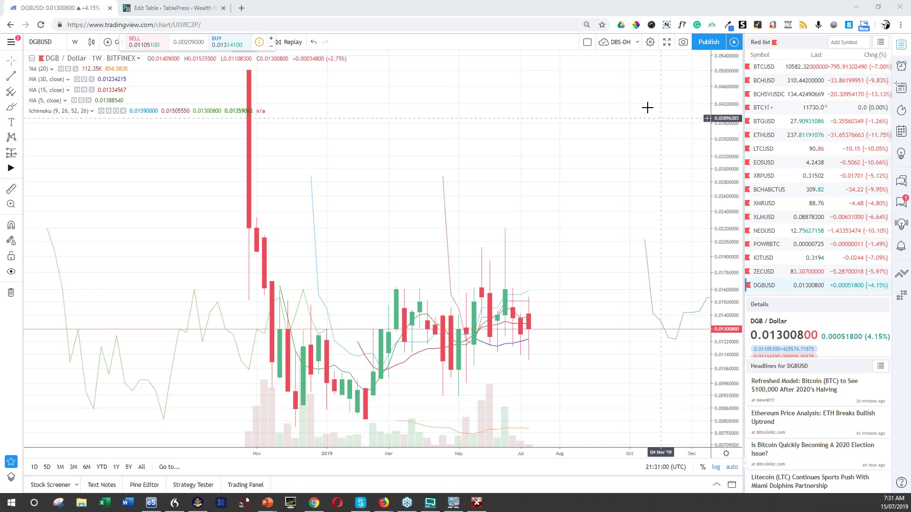
Save the changes to the 2019-07-15 Crypto PHGtrades table and close the TradingView page.
{"action": "left_click", "coordinate": [900, 7]}
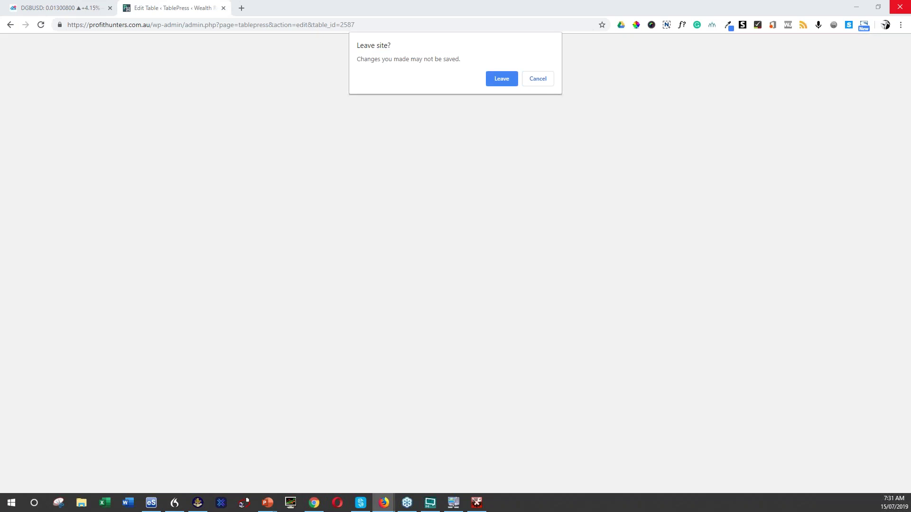
{"action": "left_click", "coordinate": [508, 78]}
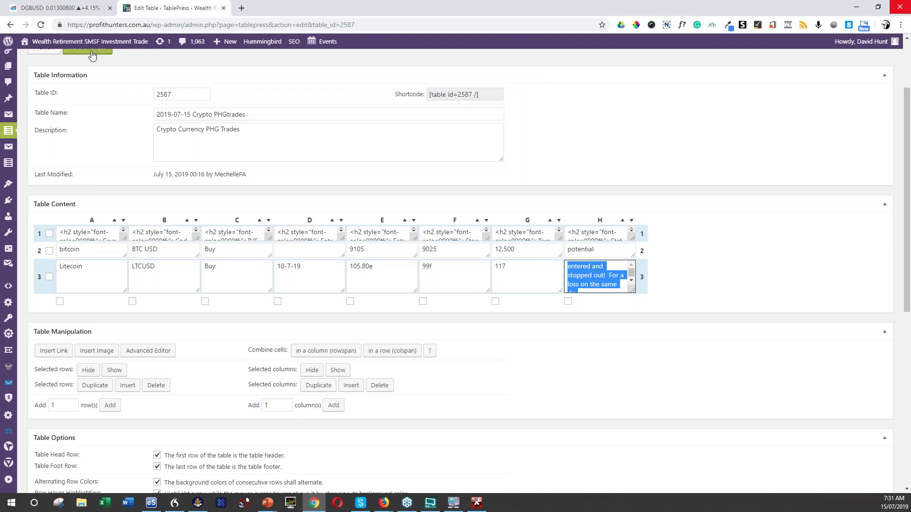
{"action": "left_click", "coordinate": [91, 54]}
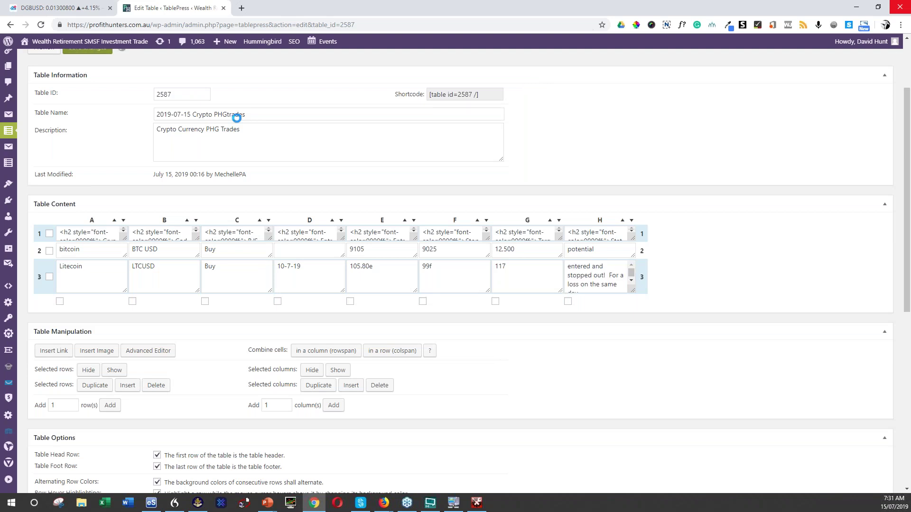
{"action": "left_click", "coordinate": [111, 8]}
{"action": "scroll", "coordinate": [129, 87], "scroll_direction": "up", "scroll_amount": 2}
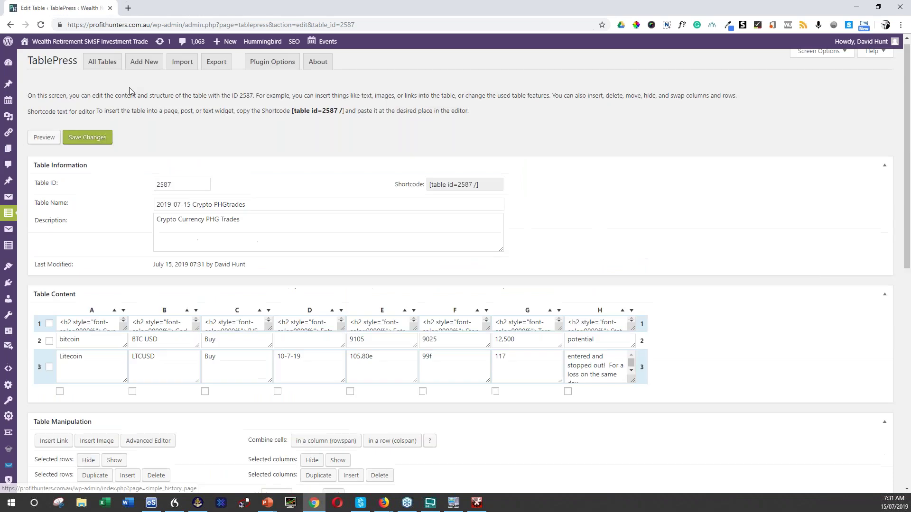
{"action": "scroll", "coordinate": [129, 87], "scroll_direction": "up", "scroll_amount": 1}
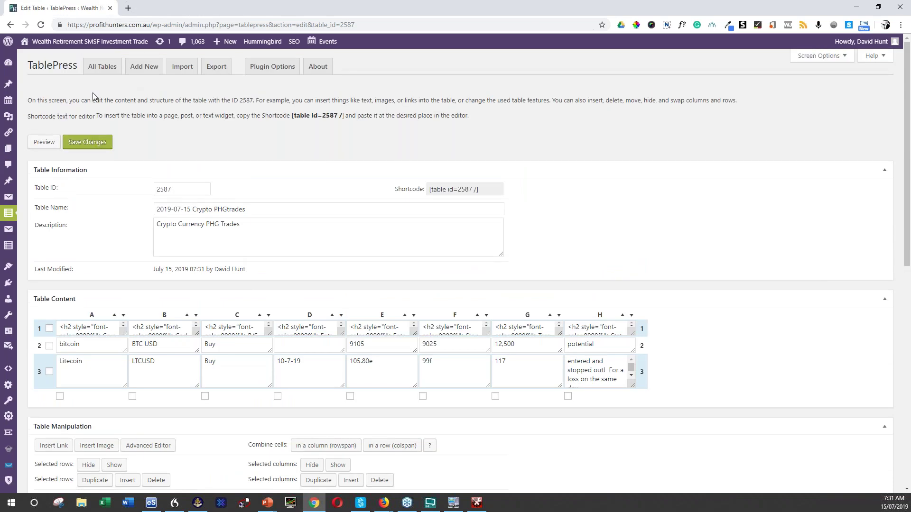
Open the list of all TablePress tables and sort it by ID in descending order.
{"action": "left_click", "coordinate": [102, 67]}
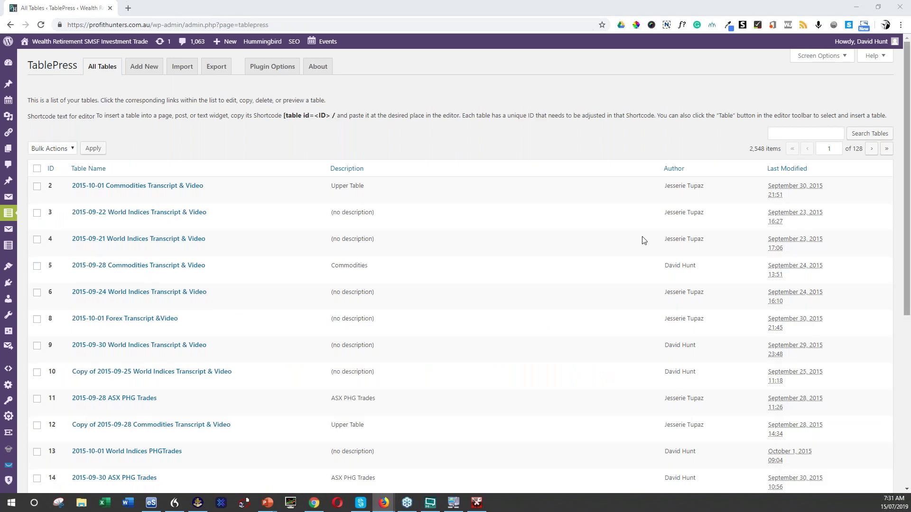
{"action": "key", "text": "super+e"}
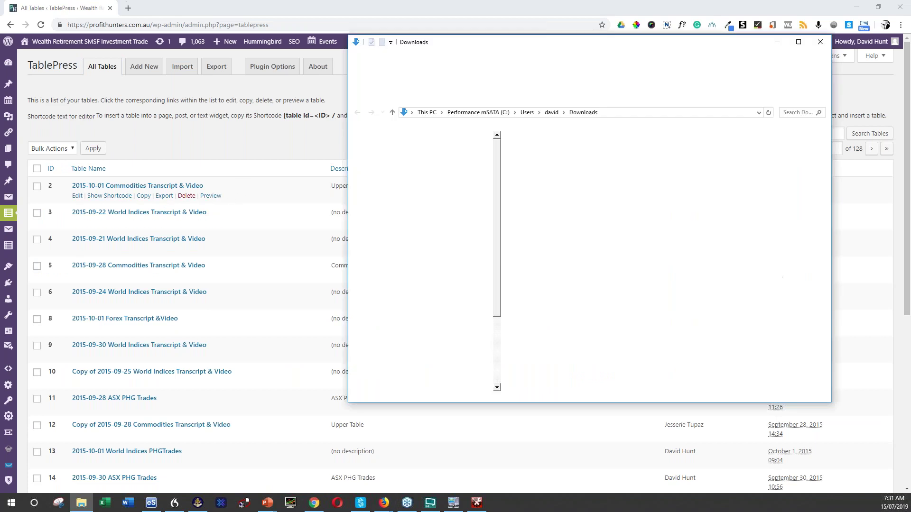
{"action": "left_click", "coordinate": [52, 169]}
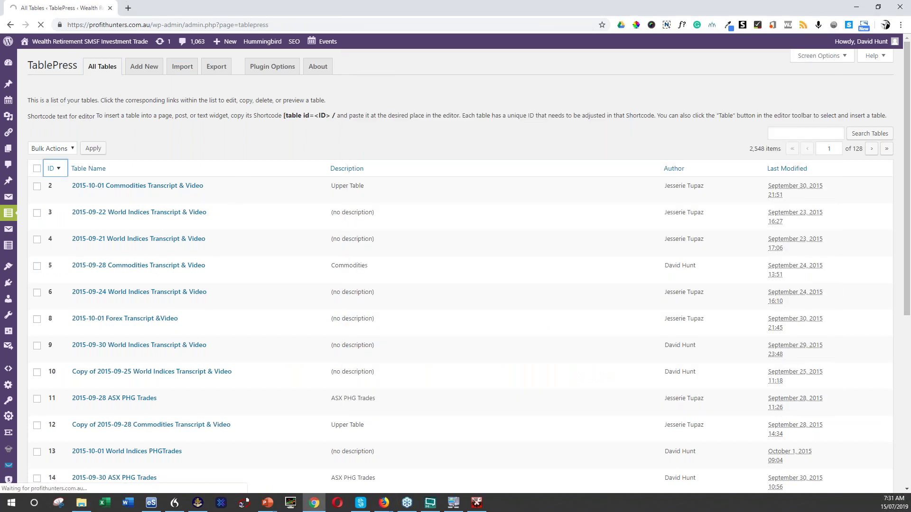
{"action": "key", "text": "alt+Tab"}
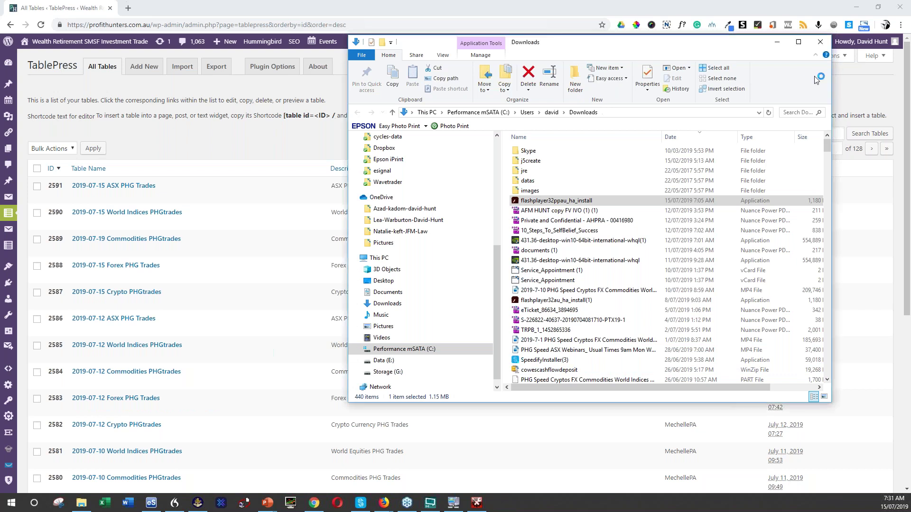
{"action": "left_click", "coordinate": [81, 503]}
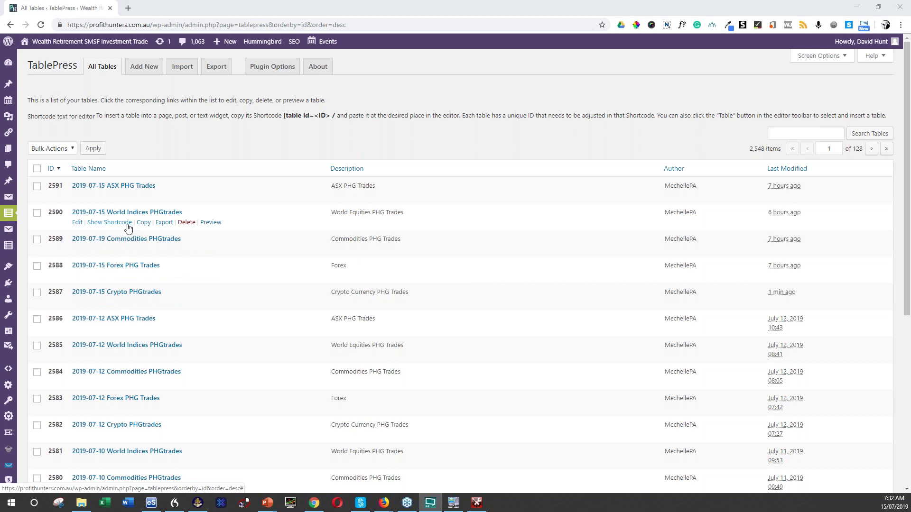
Open the 2019-07-15 Forex PHG Trades table for editing and bring up the PowerPoint slide show at the Forex webinar title slide.
{"action": "left_click", "coordinate": [77, 275]}
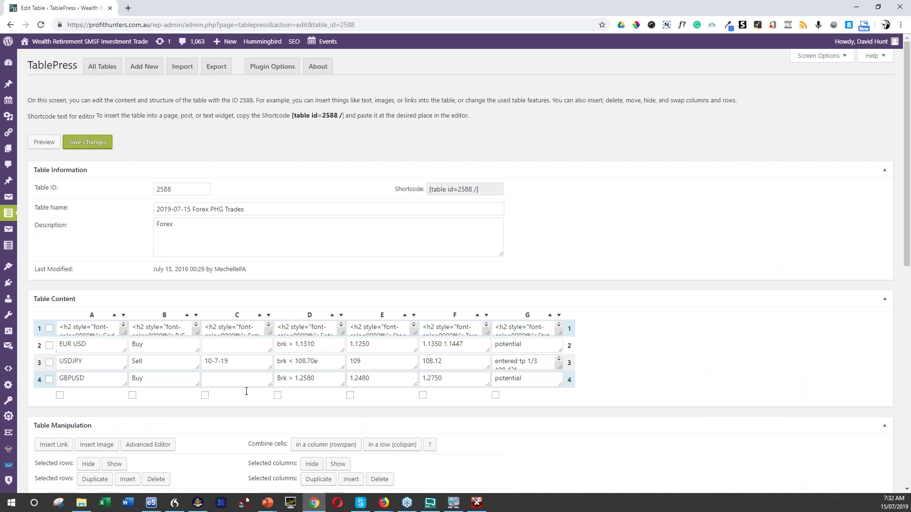
{"action": "left_click", "coordinate": [273, 507]}
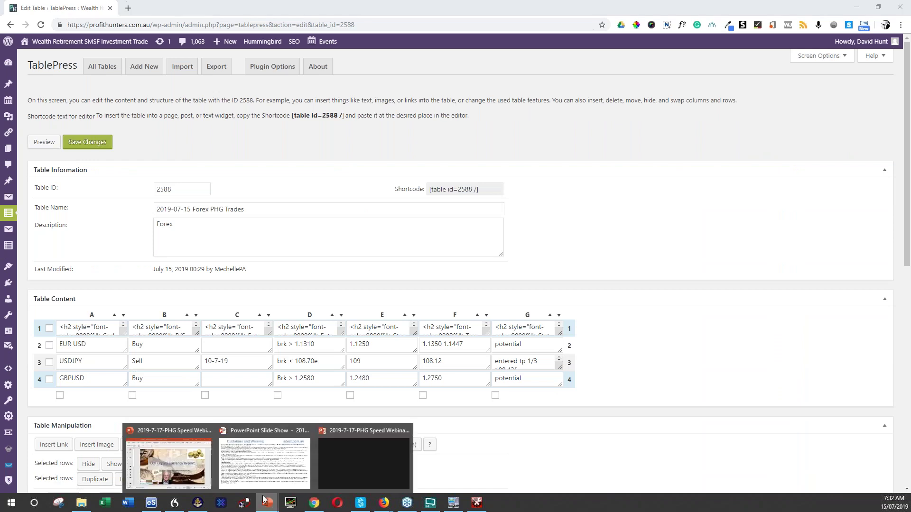
{"action": "left_click", "coordinate": [258, 466]}
{"action": "left_click", "coordinate": [298, 340]}
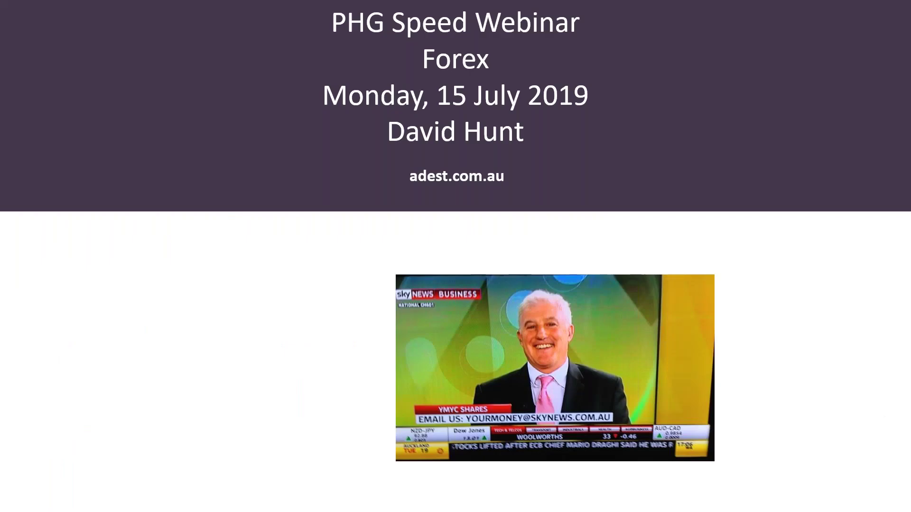
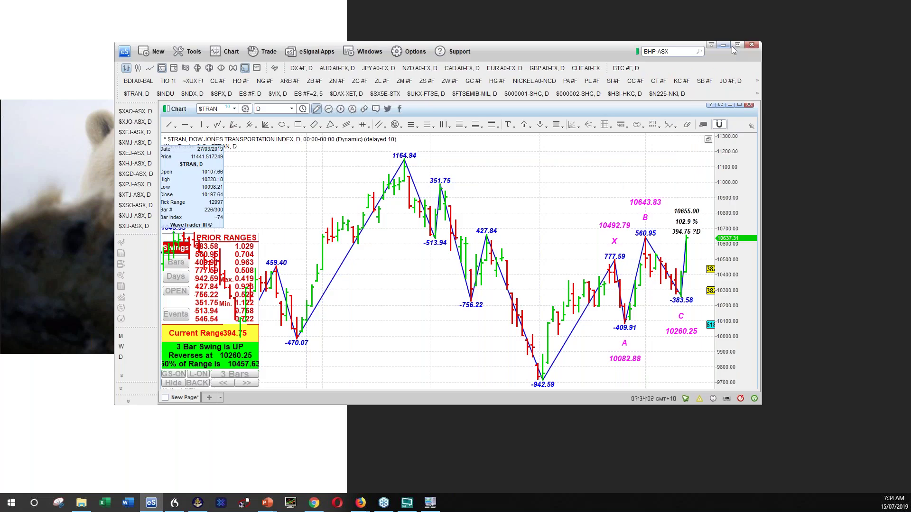
Maximize the eSignal window and view the daily Australia Dollar composite (AUD A0-FX) chart with its volume and directional movement panes.
{"action": "double_click", "coordinate": [731, 46]}
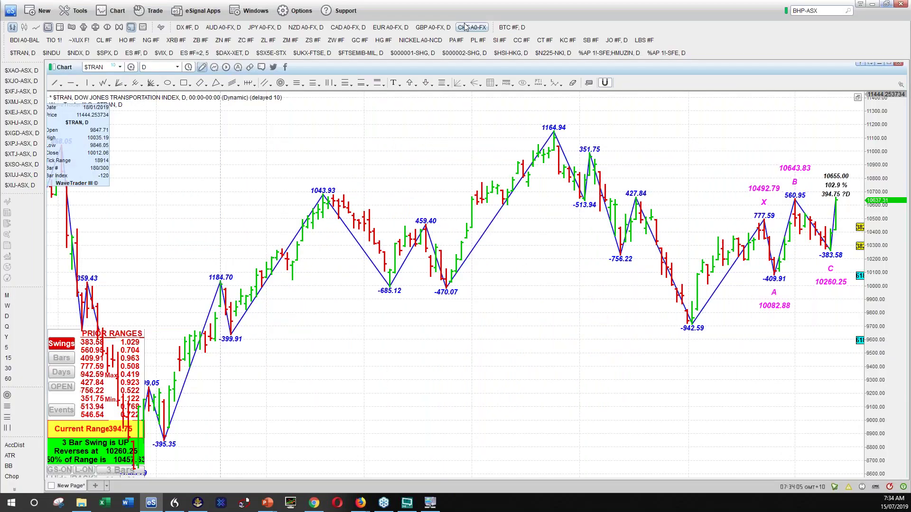
{"action": "left_click", "coordinate": [217, 27]}
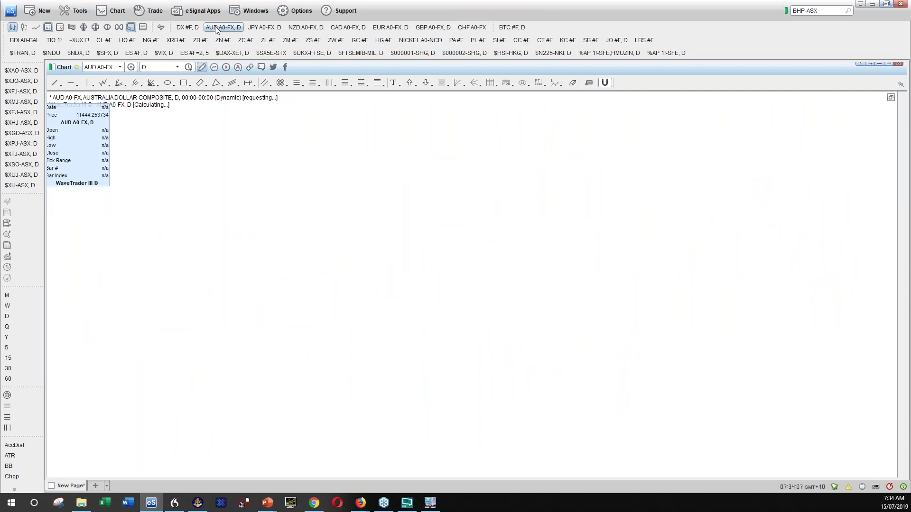
{"action": "left_click_drag", "start_coordinate": [626, 162], "coordinate": [381, 231]}
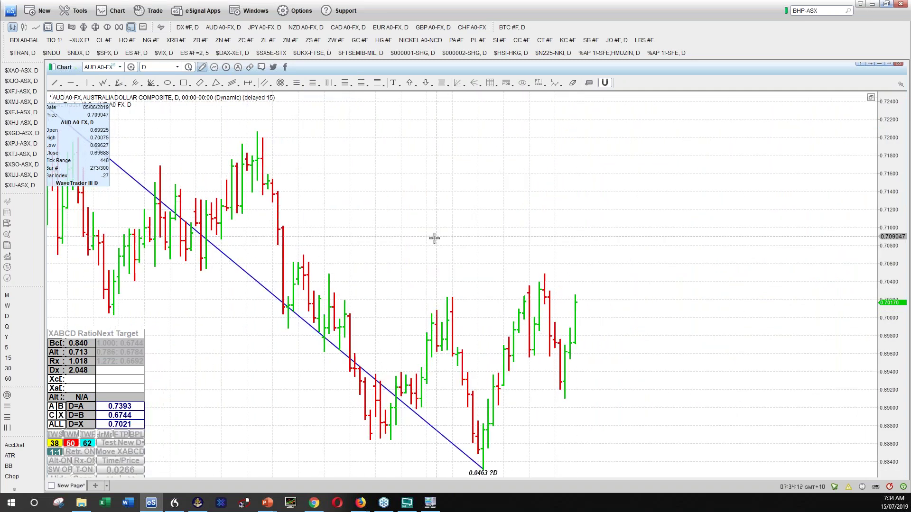
{"action": "left_click", "coordinate": [871, 99]}
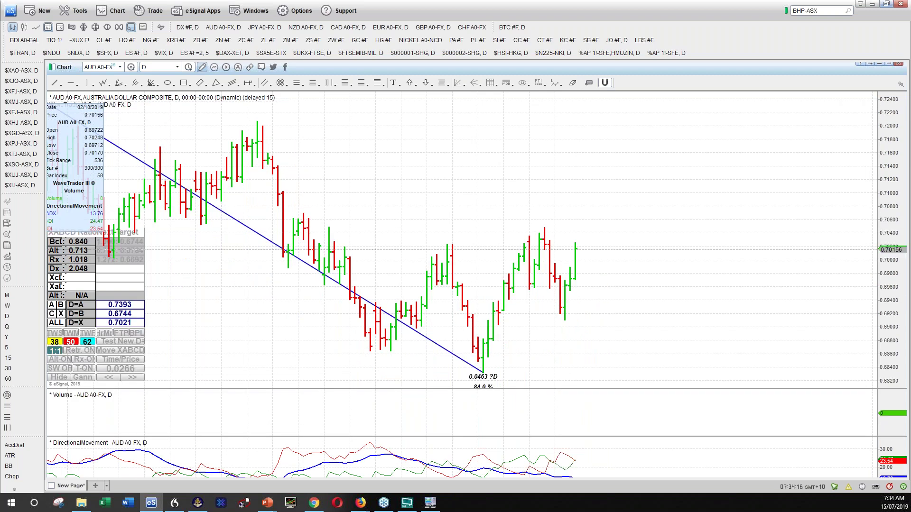
{"action": "key", "text": "alt+Tab"}
{"action": "key", "text": "alt+Tab"}
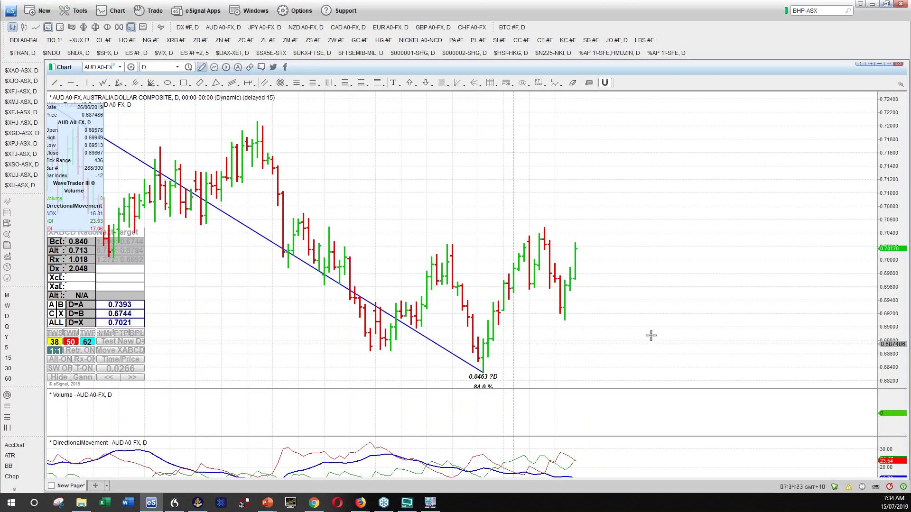
{"action": "left_click", "coordinate": [887, 65]}
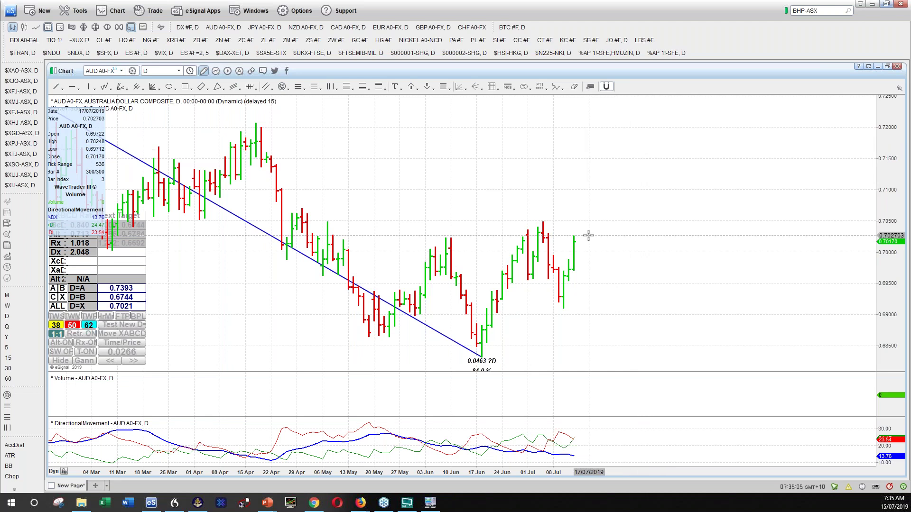
Switch to the Forex PHG Trades table and add a row for AUD USD with direction Buy and entry brk > 0.7030.
{"action": "key", "text": "alt+Tab"}
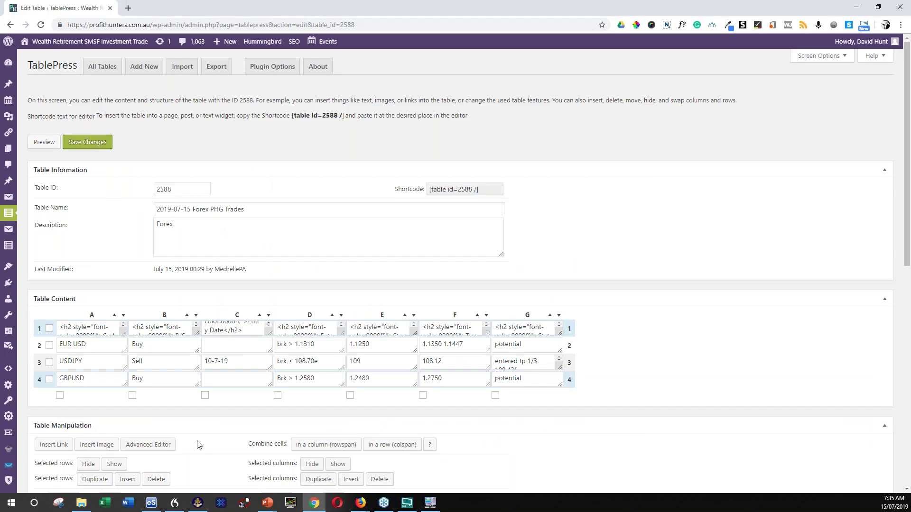
{"action": "scroll", "coordinate": [239, 387], "scroll_direction": "down", "scroll_amount": 1}
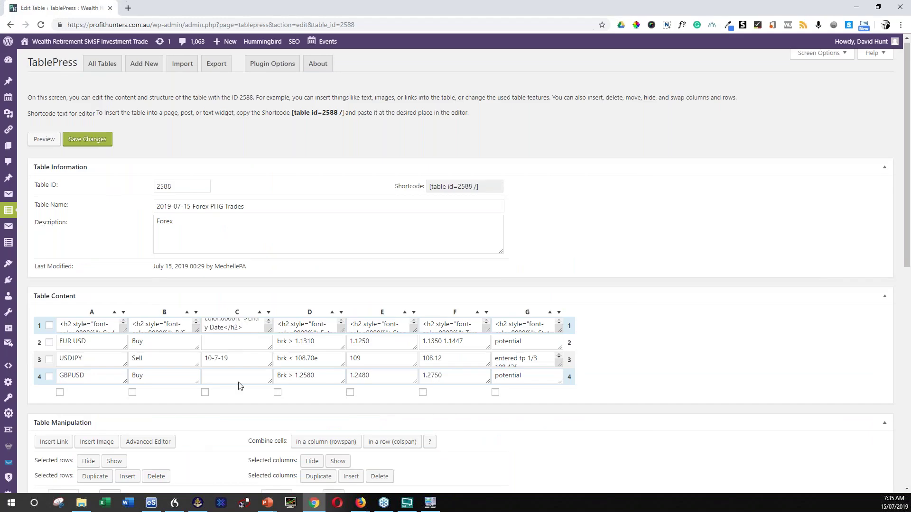
{"action": "scroll", "coordinate": [240, 386], "scroll_direction": "down", "scroll_amount": 2}
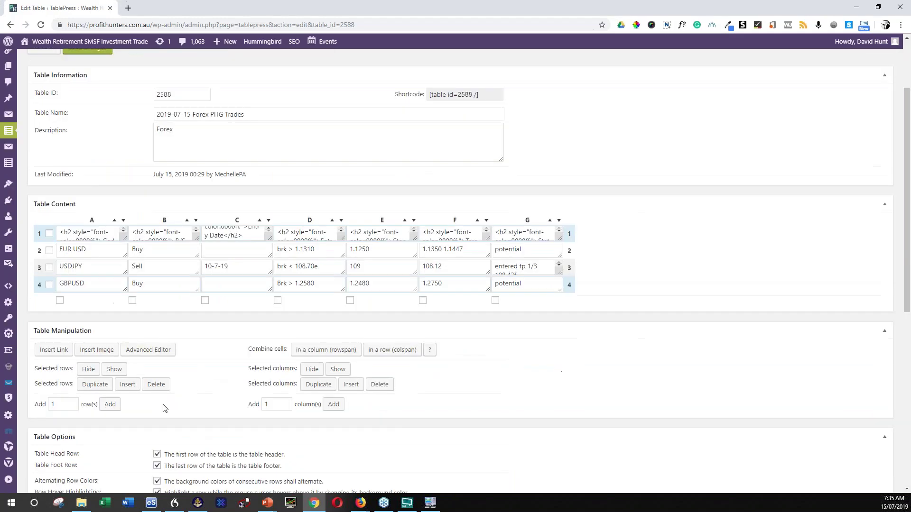
{"action": "left_click", "coordinate": [110, 404]}
{"action": "left_click", "coordinate": [67, 298]}
{"action": "type", "text": "AUD USD"}
{"action": "left_click", "coordinate": [149, 303]}
{"action": "type", "text": "Buy"}
{"action": "key", "text": "Tab"}
{"action": "key", "text": "Tab"}
{"action": "type", "text": "br"}
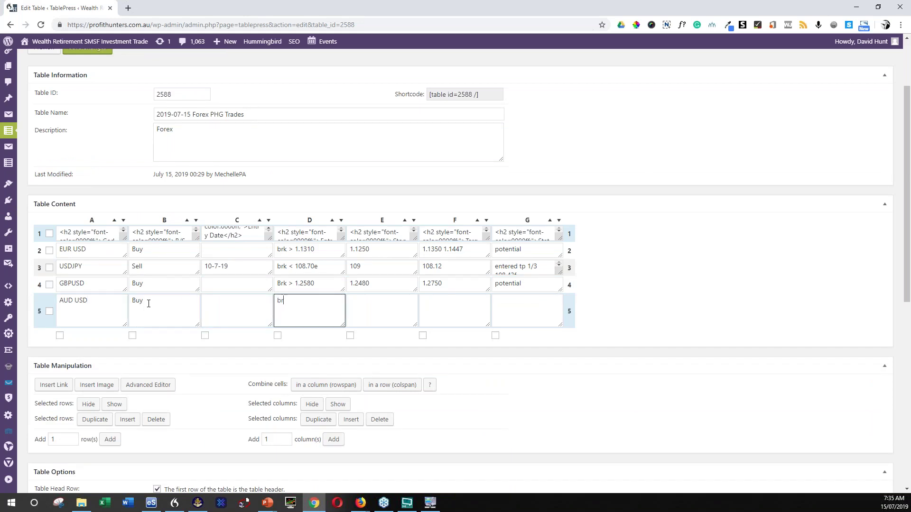
{"action": "type", "text": "k > 0.7030"}
Complete the AUD USD row with stop .6950, target .7170 and status potential.
{"action": "key", "text": "Tab"}
{"action": "type", "text": ".6950"}
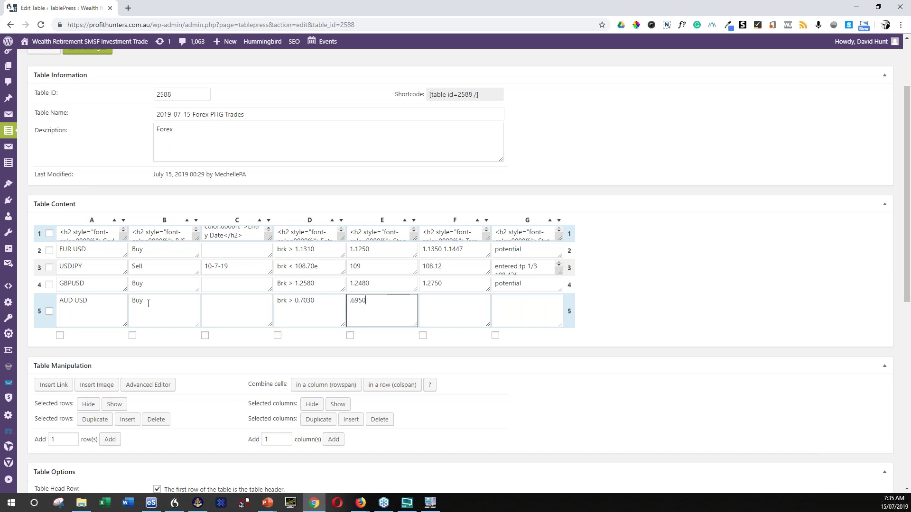
{"action": "key", "text": "Tab"}
{"action": "type", "text": ".7170"}
{"action": "key", "text": "Tab"}
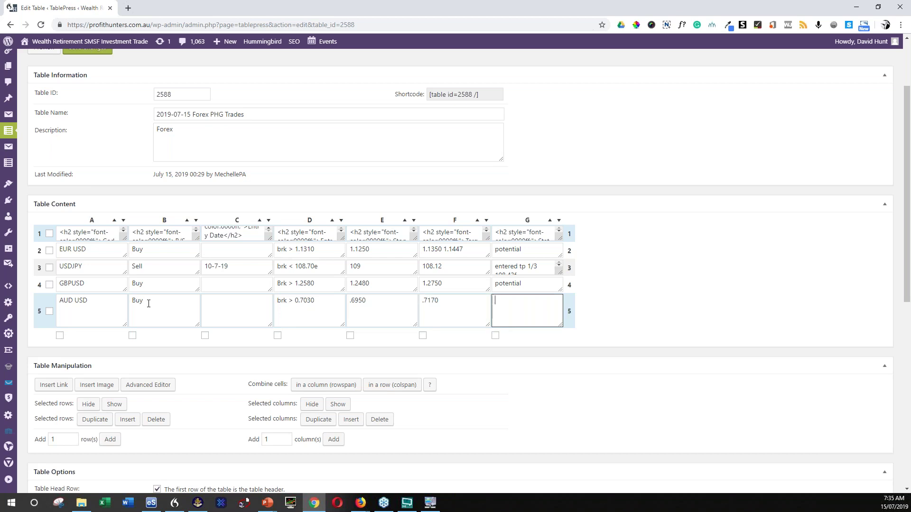
{"action": "type", "text": "potential"}
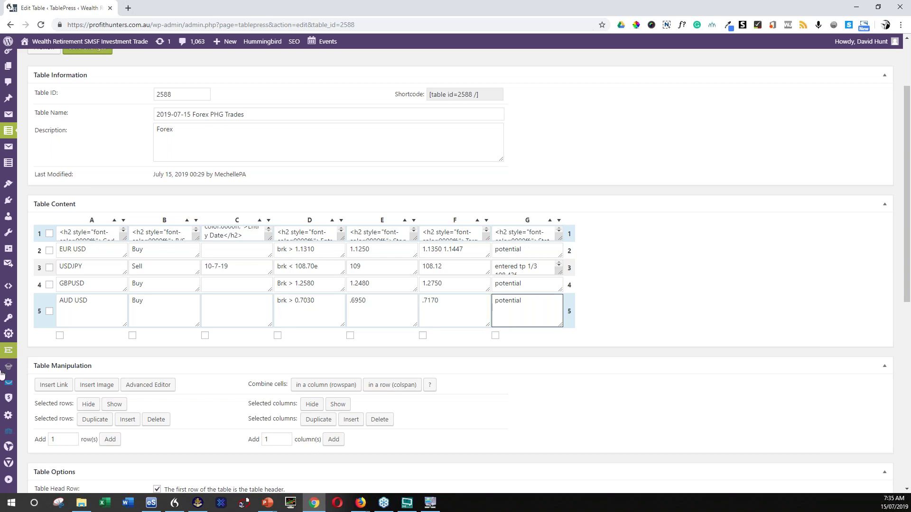
Move the AUD USD row directly below the header row and save the Forex table.
{"action": "left_click_drag", "start_coordinate": [40, 311], "coordinate": [40, 259]}
{"action": "key", "text": "ctrl+s"}
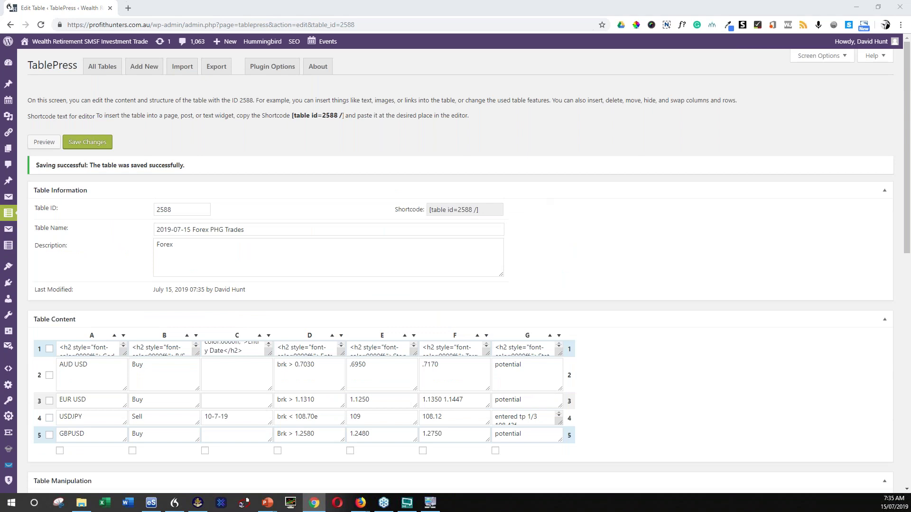
Switch to eSignal and view the daily US Dollar Index futures (DX #F) chart and the daily Euro composite (EUR A0-FX) chart.
{"action": "key", "text": "alt+Tab"}
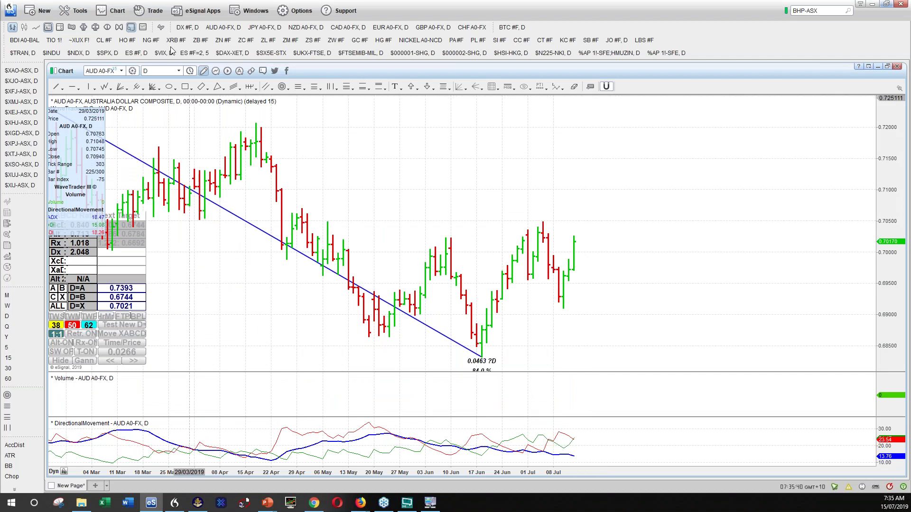
{"action": "left_click", "coordinate": [187, 27]}
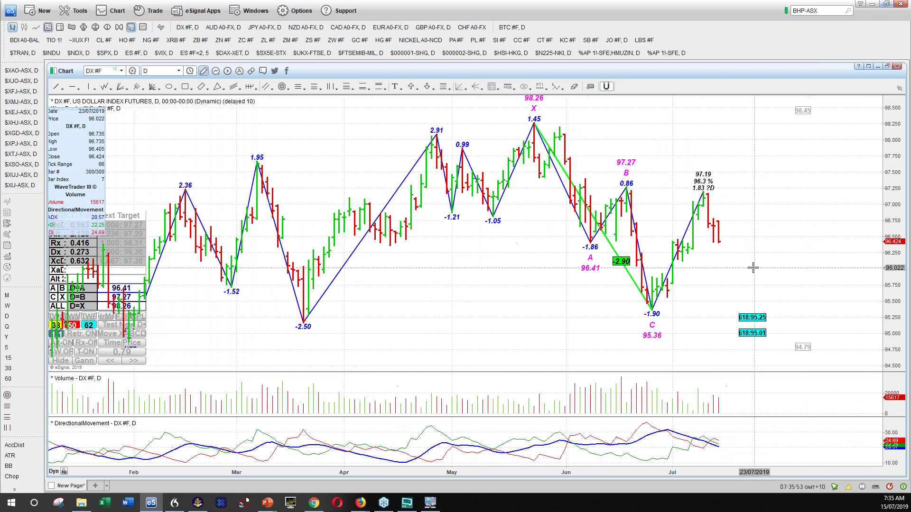
{"action": "key", "text": "alt+Tab"}
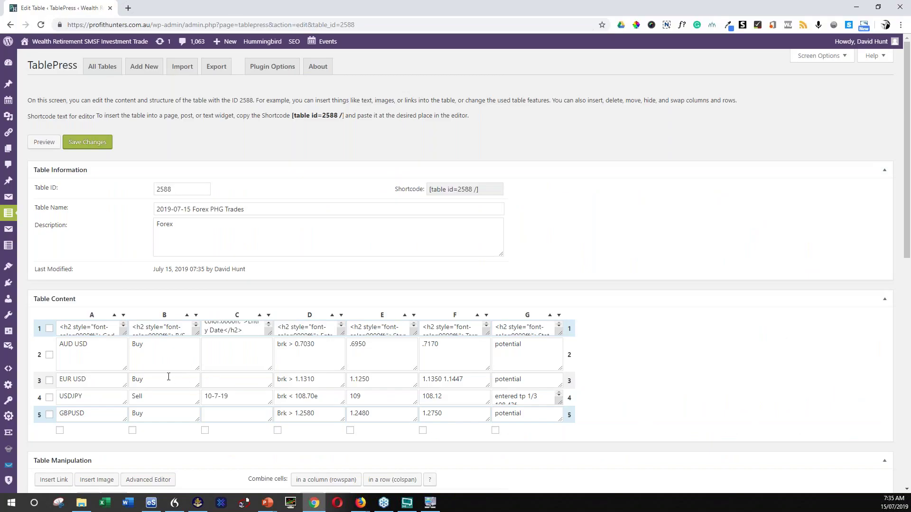
{"action": "left_click", "coordinate": [168, 377]}
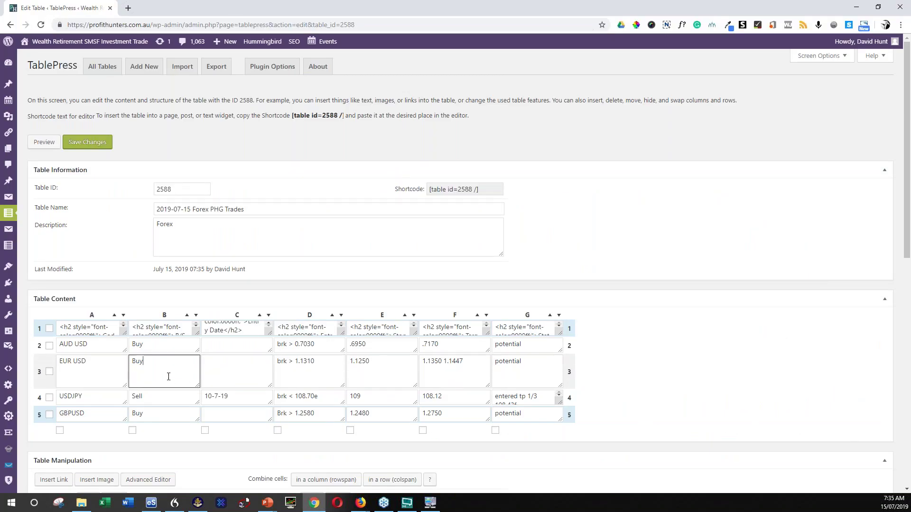
{"action": "key", "text": "alt+Tab"}
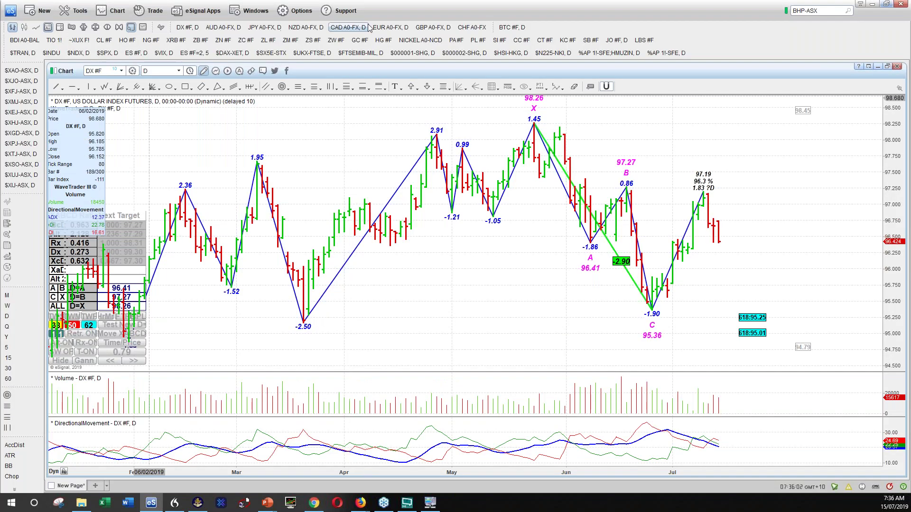
{"action": "left_click", "coordinate": [373, 27]}
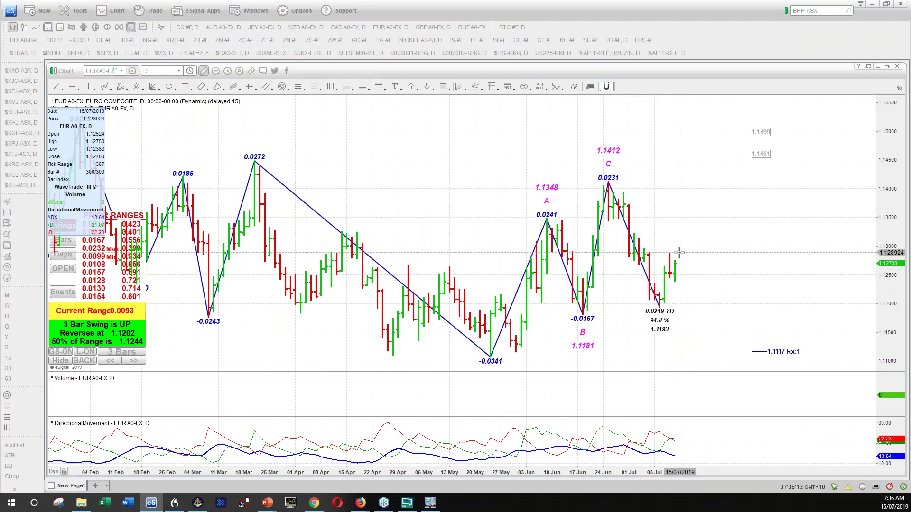
Change the EUR USD row's entry to brk > 1.1295 in the Forex table and save the changes.
{"action": "key", "text": "alt+Tab"}
{"action": "left_click", "coordinate": [342, 357]}
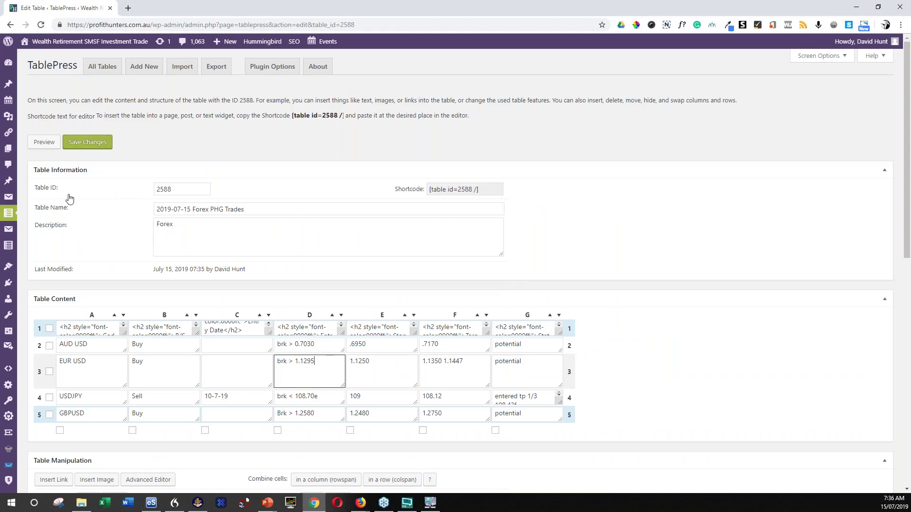
{"action": "left_click", "coordinate": [77, 150]}
{"action": "left_click", "coordinate": [82, 142]}
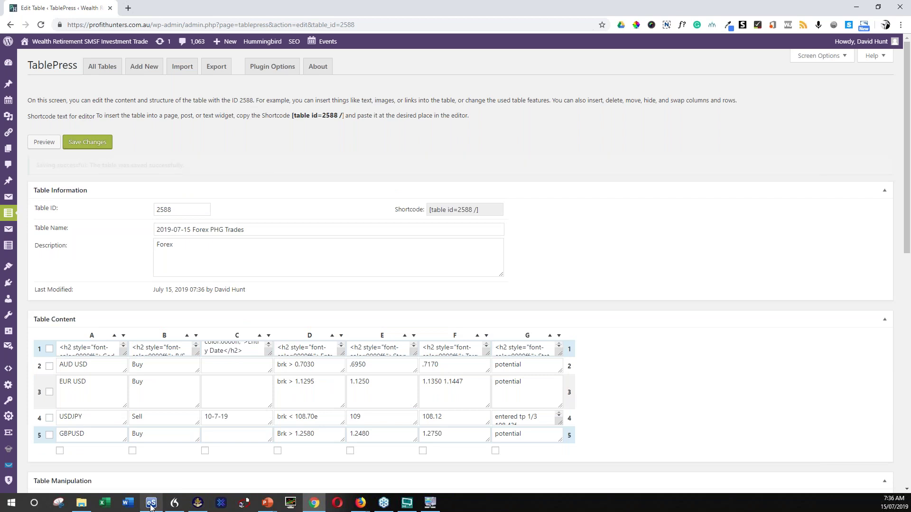
View the daily Japan Yen composite (JPY A0-FX) chart in eSignal and compare its recent bars with the USDJPY row of the Forex table.
{"action": "mouse_move", "coordinate": [151, 506]}
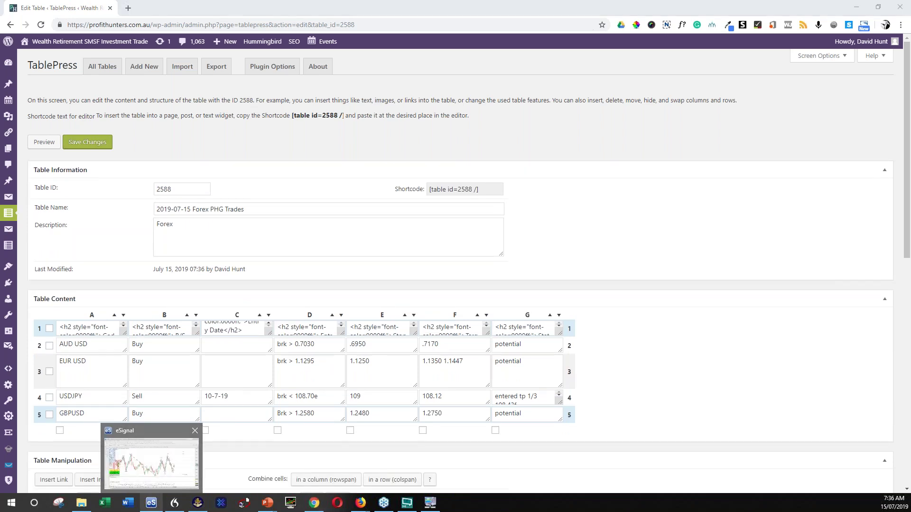
{"action": "left_click", "coordinate": [152, 463]}
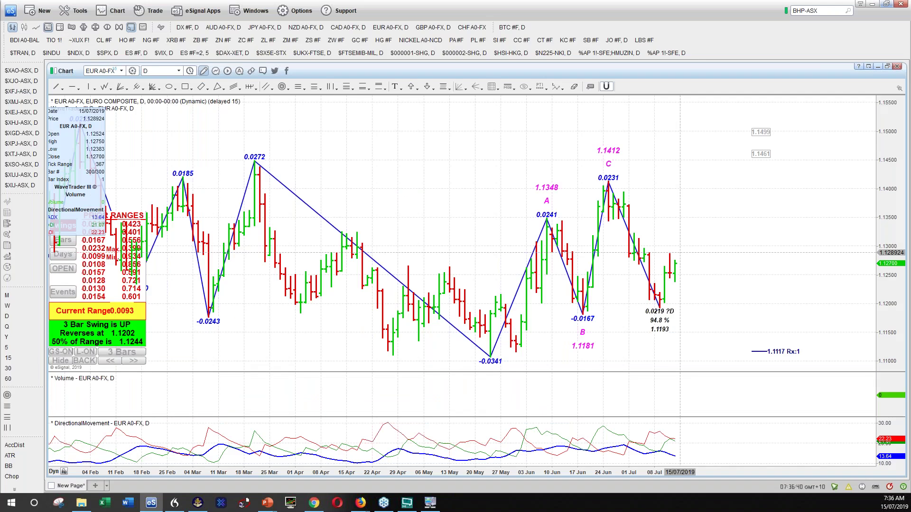
{"action": "left_click", "coordinate": [261, 29]}
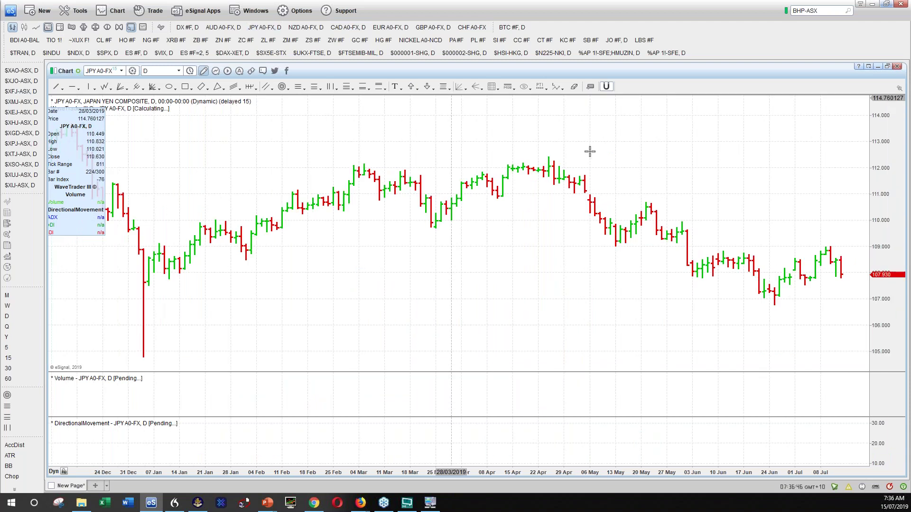
{"action": "scroll", "coordinate": [697, 188], "scroll_direction": "down", "scroll_amount": 5}
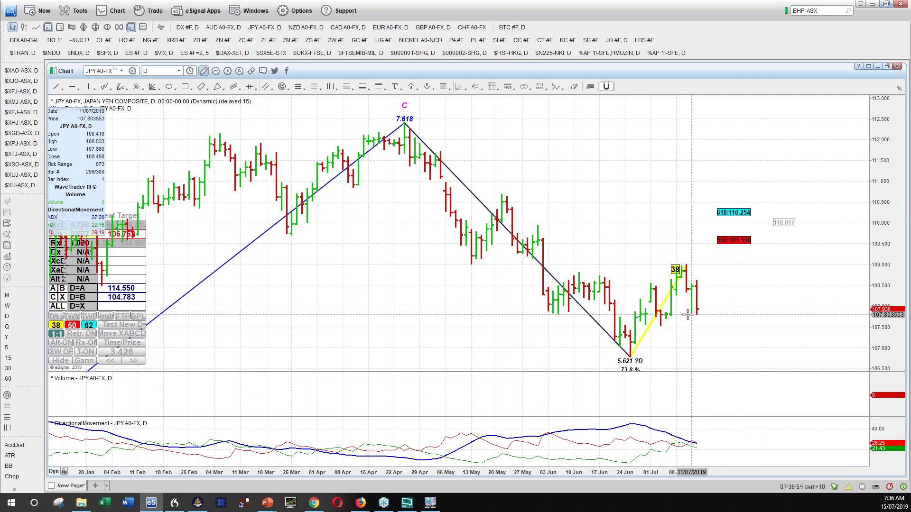
{"action": "key", "text": "alt+Tab"}
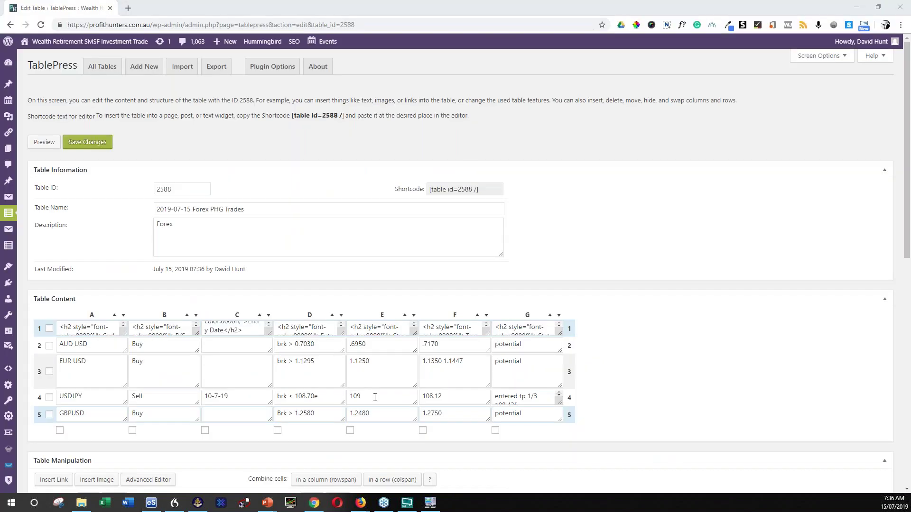
{"action": "key", "text": "alt+Tab"}
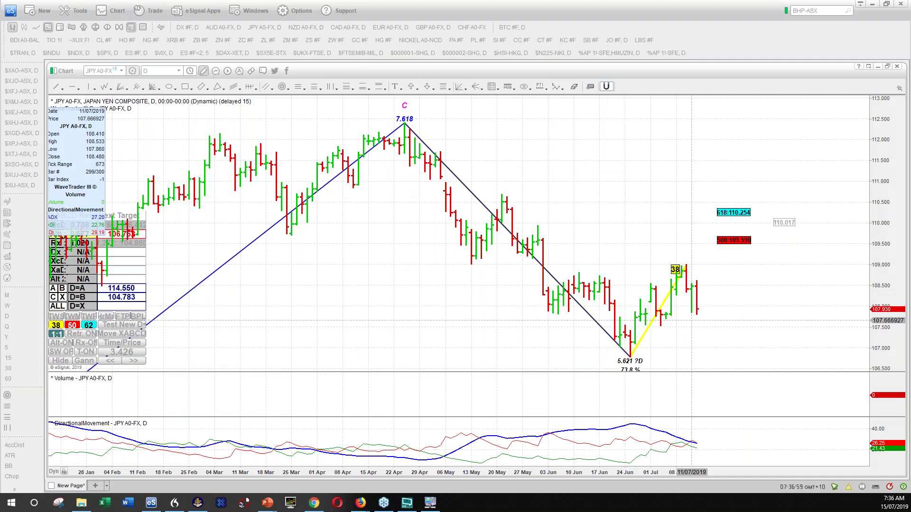
{"action": "left_click", "coordinate": [505, 315]}
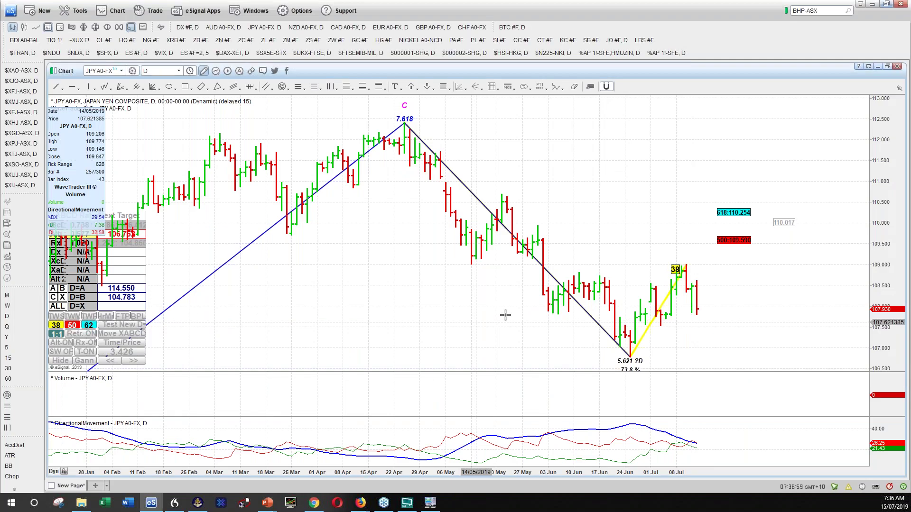
{"action": "key", "text": "alt+Tab"}
{"action": "key", "text": "alt+Tab"}
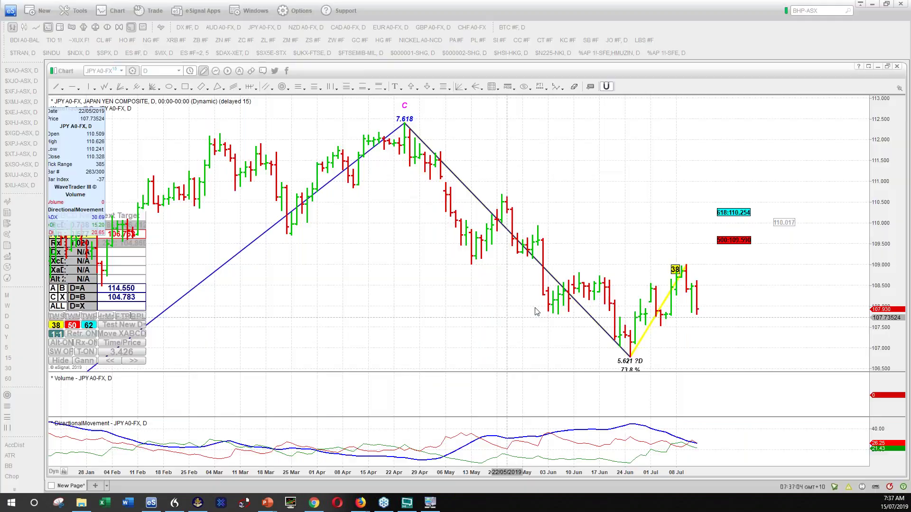
{"action": "left_click", "coordinate": [538, 306]}
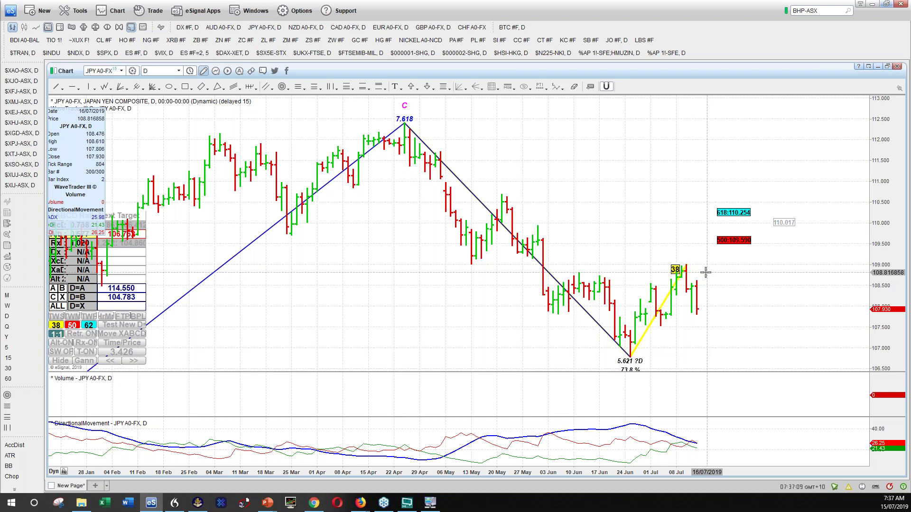
Switch to the Forex table and set the USDJPY row's stop to 108.80 and its target to 108.12a.
{"action": "key", "text": "alt+Tab"}
{"action": "left_click", "coordinate": [368, 378]}
{"action": "type", "text": "108."}
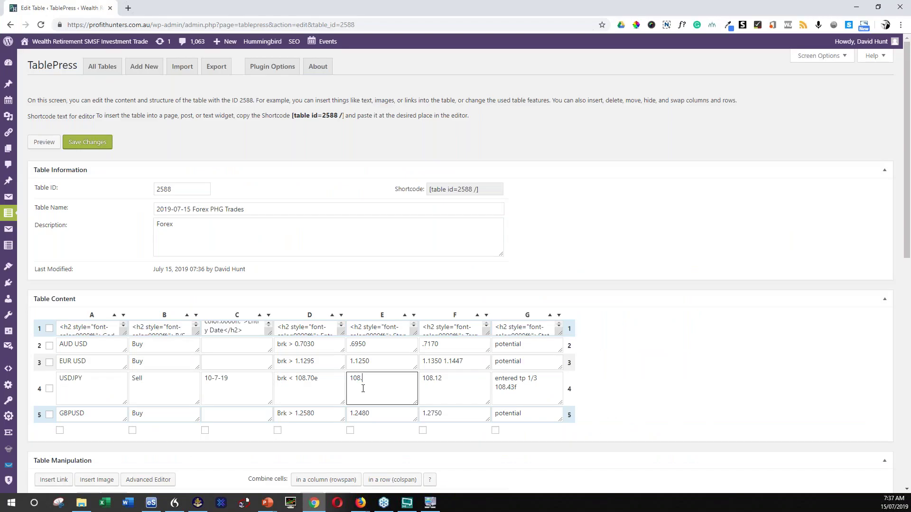
{"action": "type", "text": "80"}
{"action": "left_click", "coordinate": [452, 380]}
{"action": "type", "text": "a"}
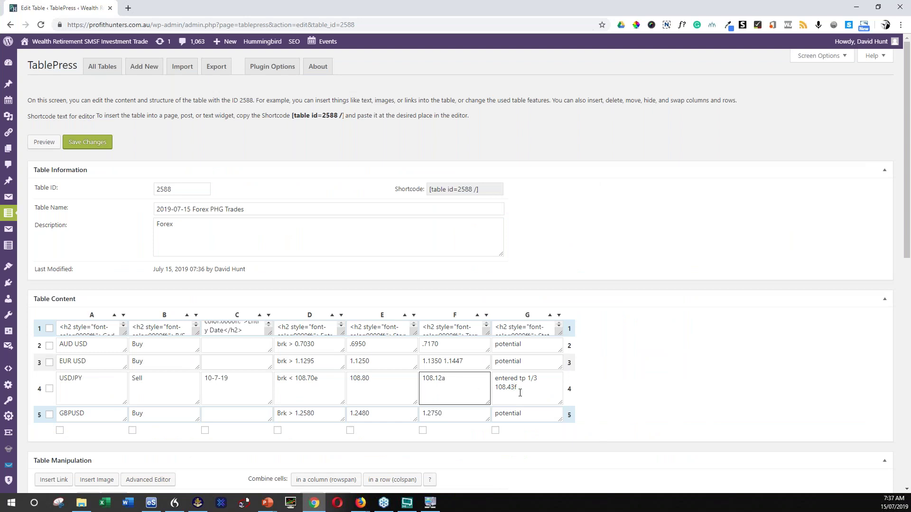
Check the daily Japan Yen composite chart in eSignal again and set the USDJPY row's stop to 108.70.
{"action": "key", "text": "alt+Tab"}
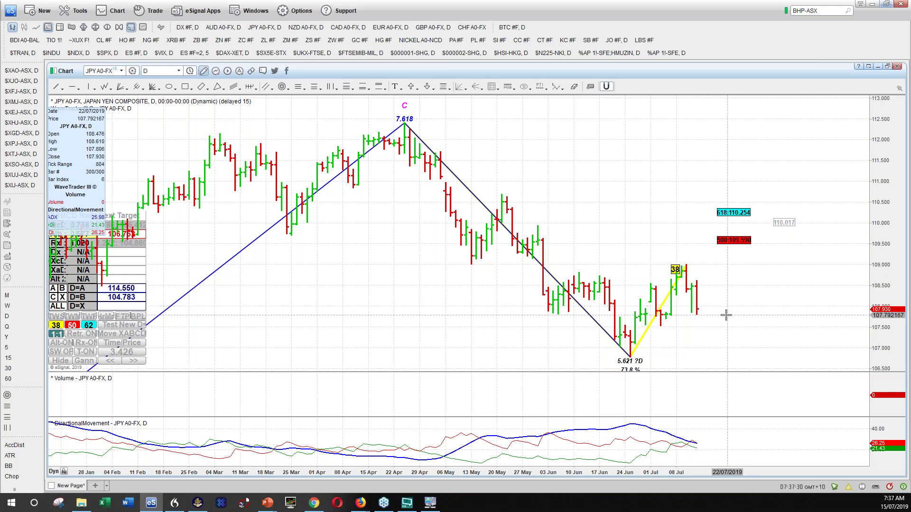
{"action": "key", "text": "alt+Tab"}
{"action": "left_click", "coordinate": [364, 378]}
{"action": "key", "text": "BackSpace"}
{"action": "type", "text": "70"}
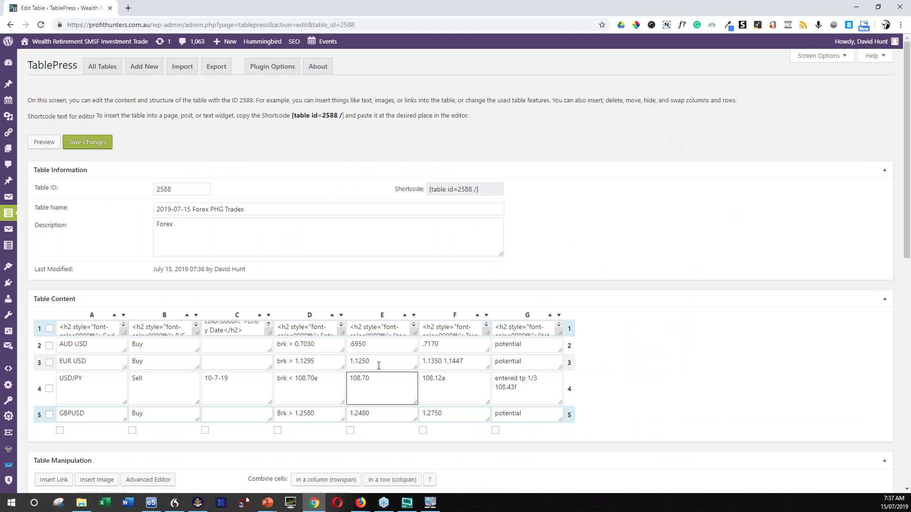
Consult the daily Japan Yen composite chart and add a second target of 107.50 after 108.12a in the USDJPY row.
{"action": "key", "text": "alt+Tab"}
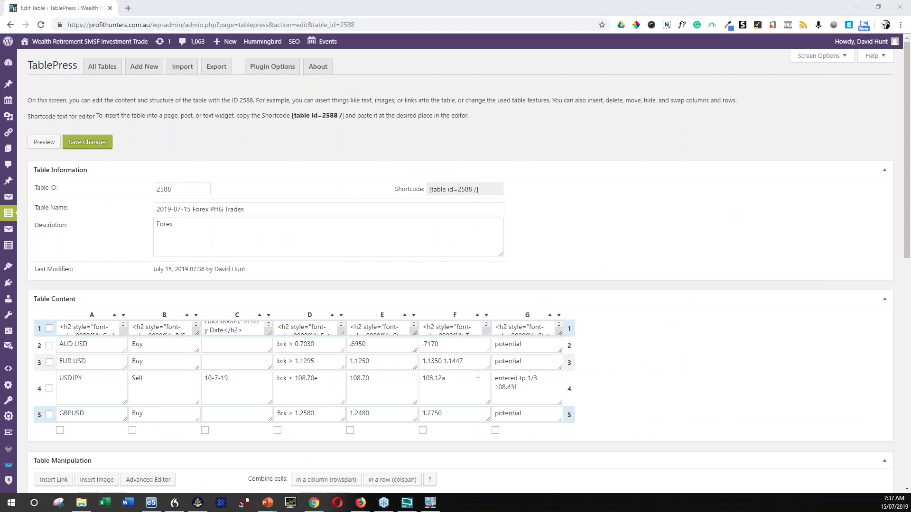
{"action": "key", "text": "alt+Tab"}
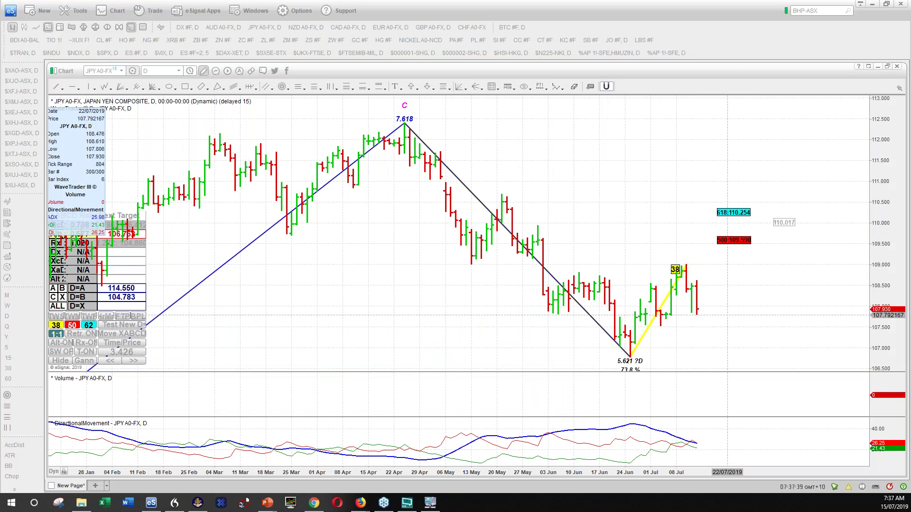
{"action": "left_click", "coordinate": [521, 371]}
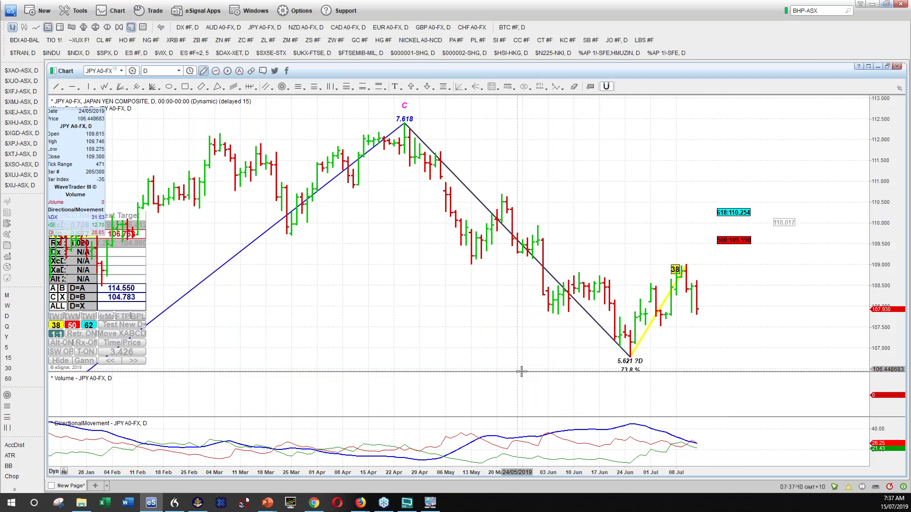
{"action": "key", "text": "alt+Tab"}
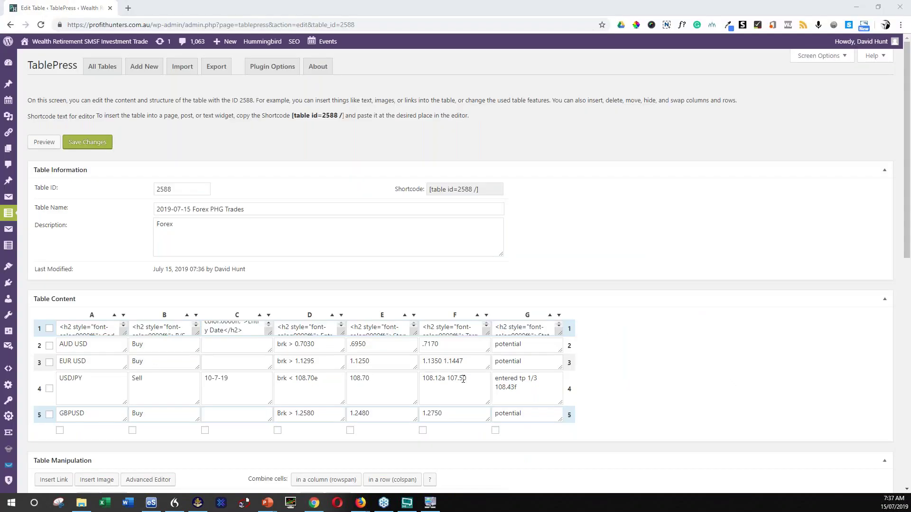
{"action": "key", "text": "alt+Tab"}
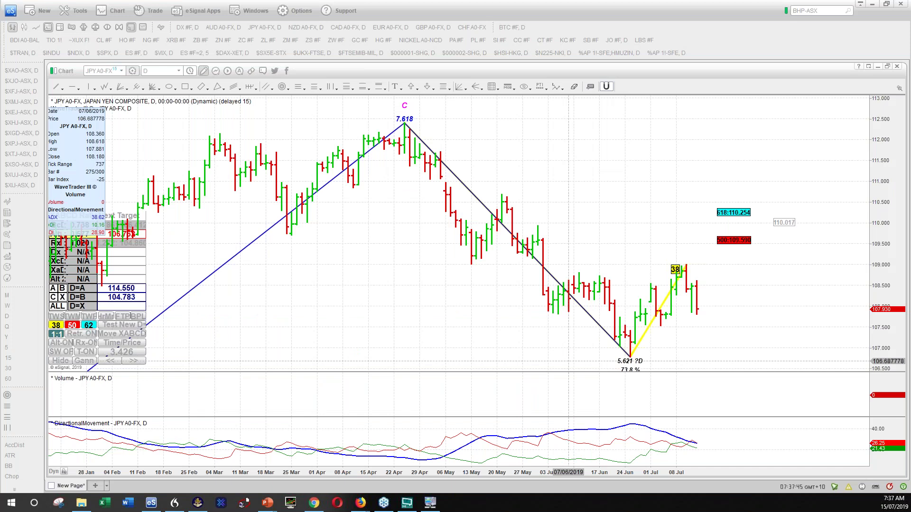
{"action": "key", "text": "alt+Tab"}
View the daily British Pound composite (GBP A0-FX) chart in eSignal to check the GBPUSD row's entry level.
{"action": "left_click", "coordinate": [315, 411]}
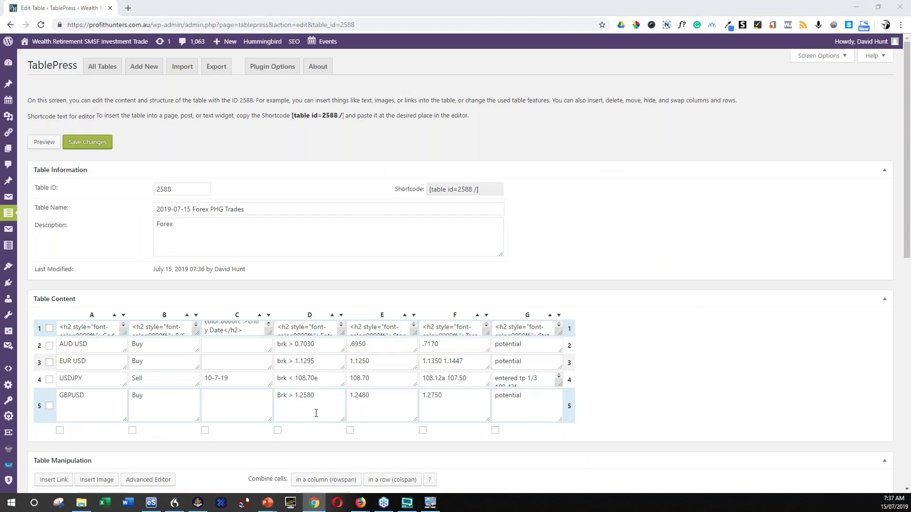
{"action": "key", "text": "alt+Tab"}
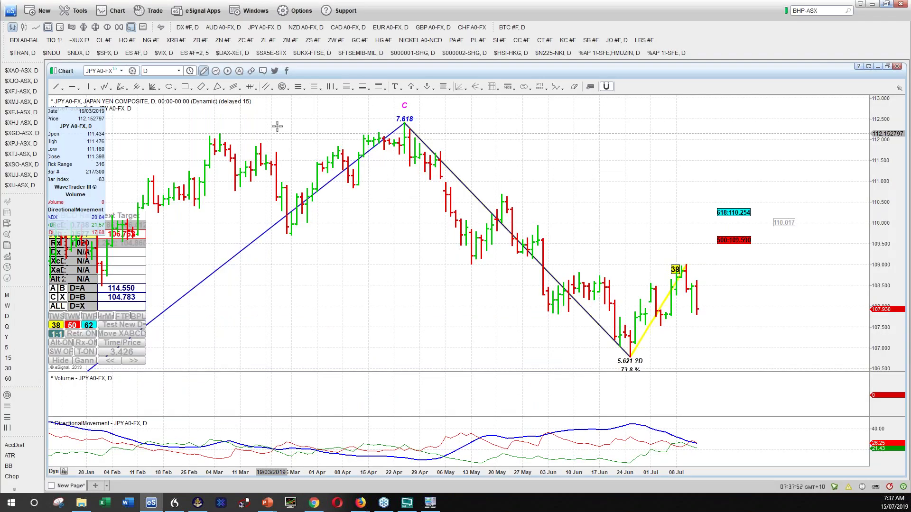
{"action": "left_click", "coordinate": [430, 28]}
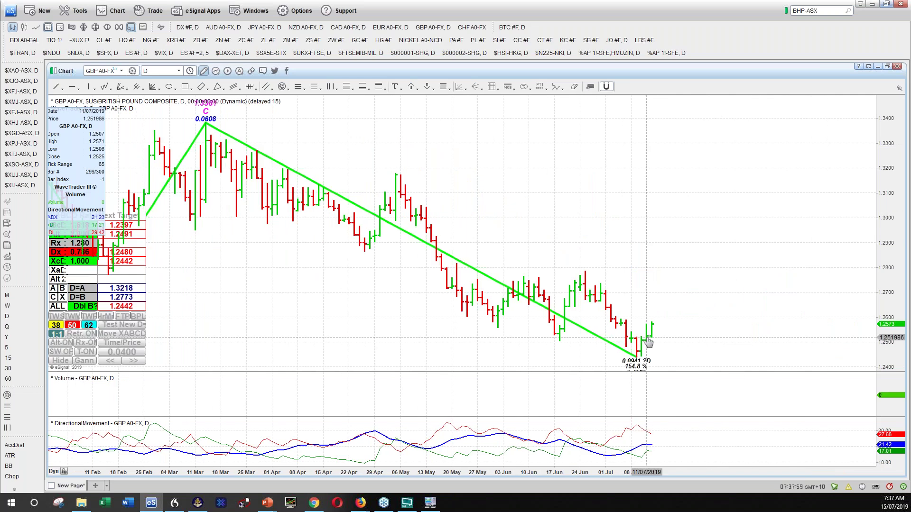
Move the GBPUSD row directly above the USDJPY row in the Forex table and save the changes.
{"action": "key", "text": "alt+Tab"}
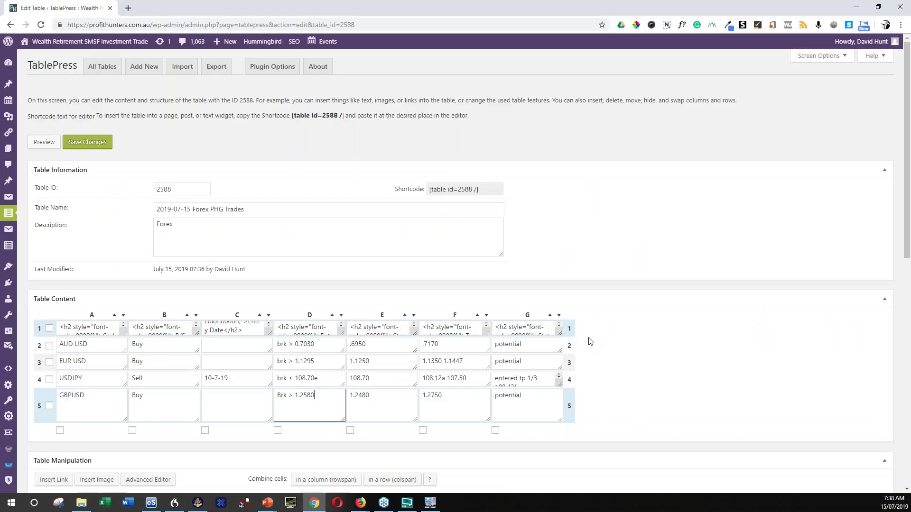
{"action": "mouse_move", "coordinate": [40, 405]}
{"action": "left_mouse_down"}
{"action": "mouse_move", "coordinate": [37, 370]}
{"action": "mouse_move", "coordinate": [38, 388]}
{"action": "left_mouse_up"}
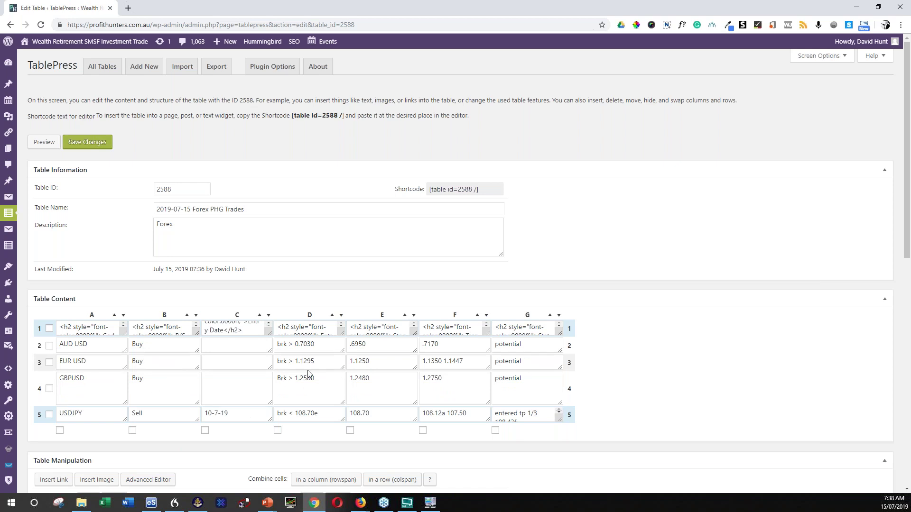
{"action": "left_click", "coordinate": [90, 143]}
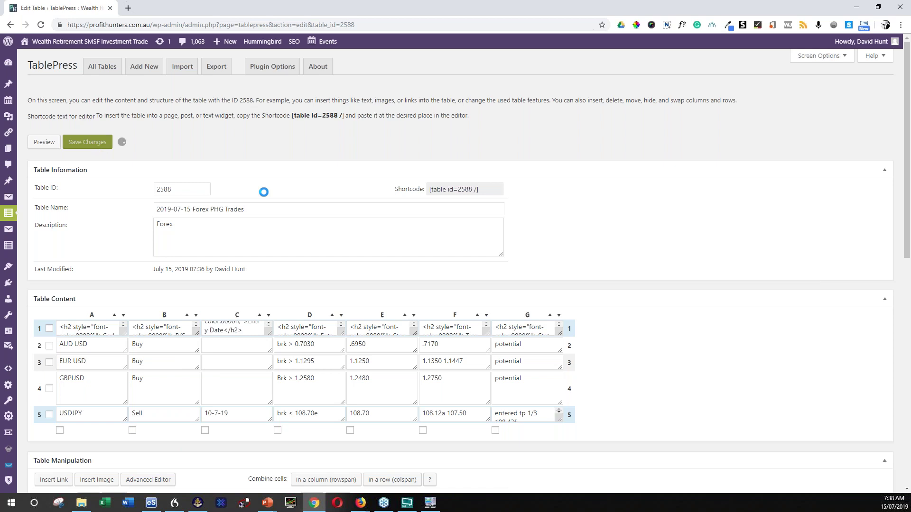
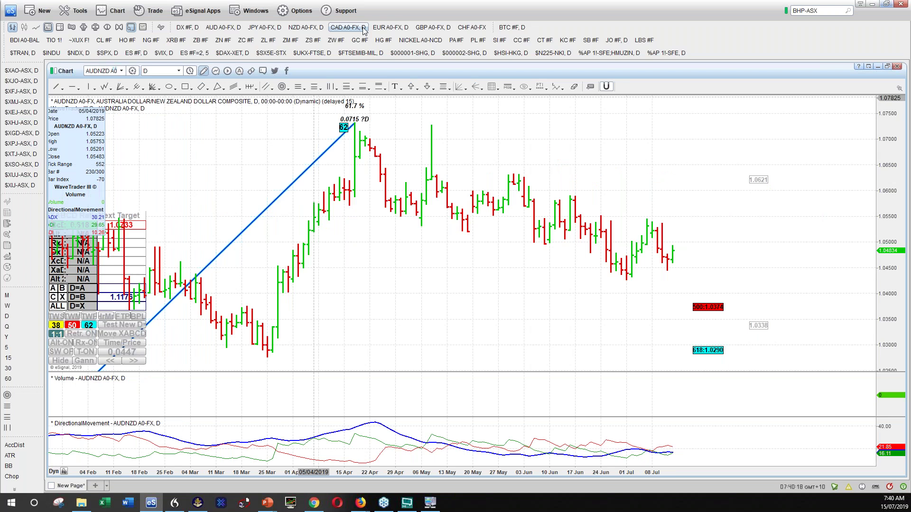
View the daily Canada Dollar (CAD A0-FX), Switzerland Franc (CHF A0-FX) and US Dollar Index futures (DX #F) charts.
{"action": "left_click", "coordinate": [363, 28]}
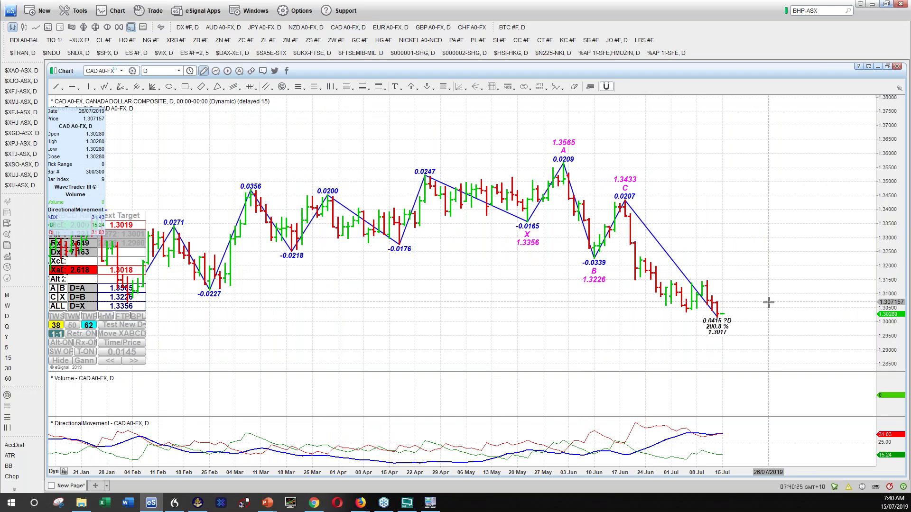
{"action": "left_click", "coordinate": [472, 27]}
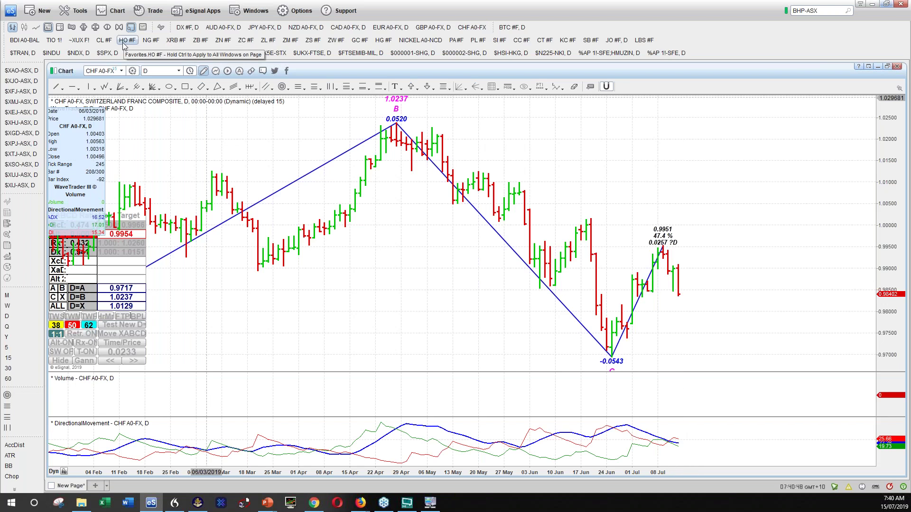
{"action": "left_click", "coordinate": [187, 27]}
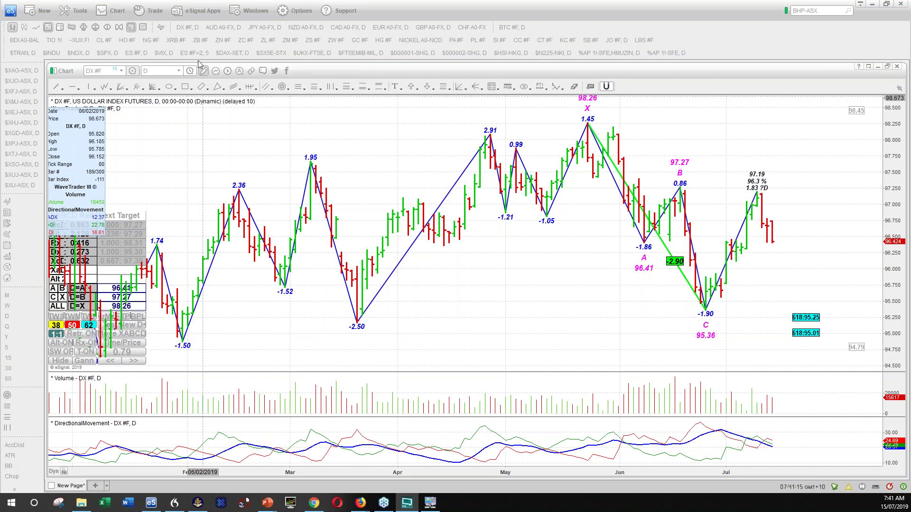
Switch to the PowerPoint slide show and go through the Bull Horns and Bear Paws slides up to Long Term Bull Horns Warnings Commodities.
{"action": "left_click", "coordinate": [267, 503]}
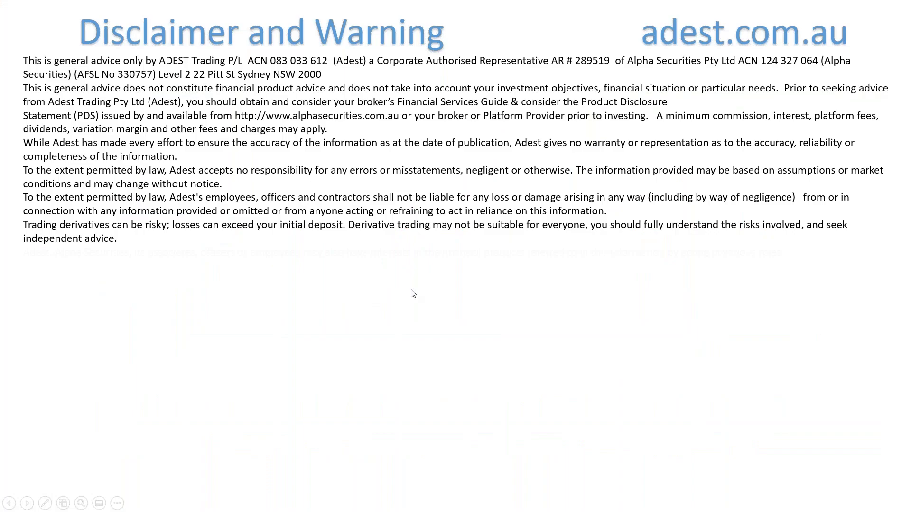
{"action": "key", "text": "Right"}
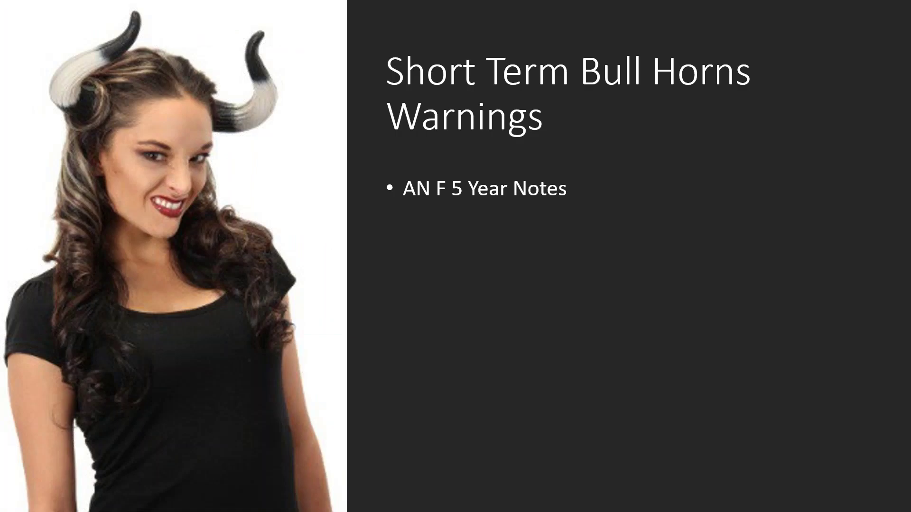
{"action": "key", "text": "Right"}
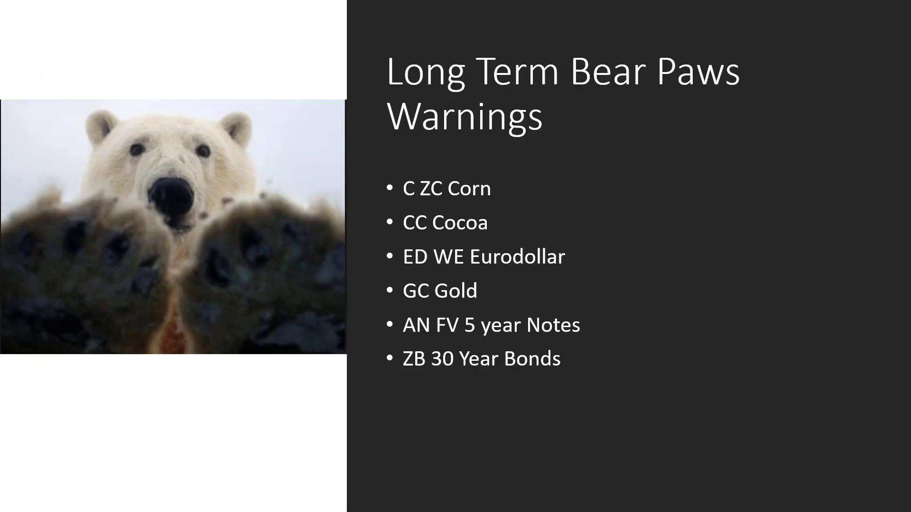
{"action": "key", "text": "Right"}
{"action": "key", "text": "Right"}
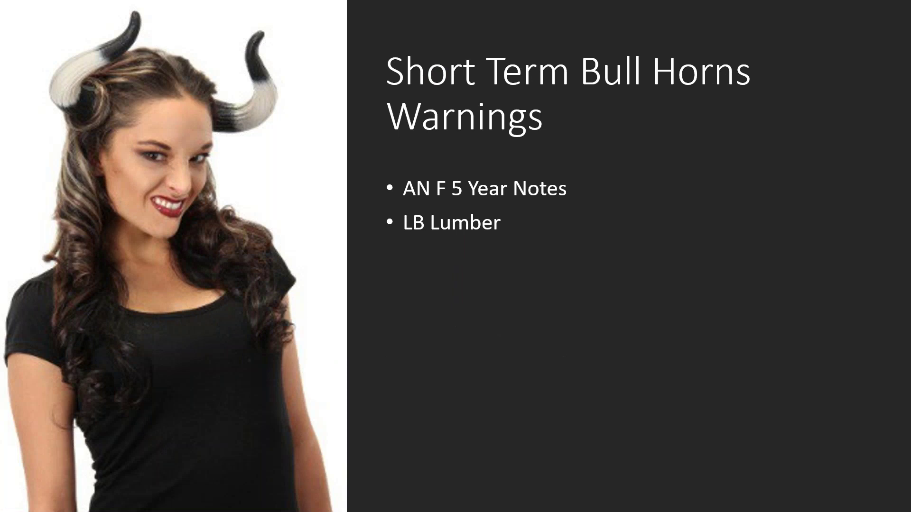
{"action": "key", "text": "Right"}
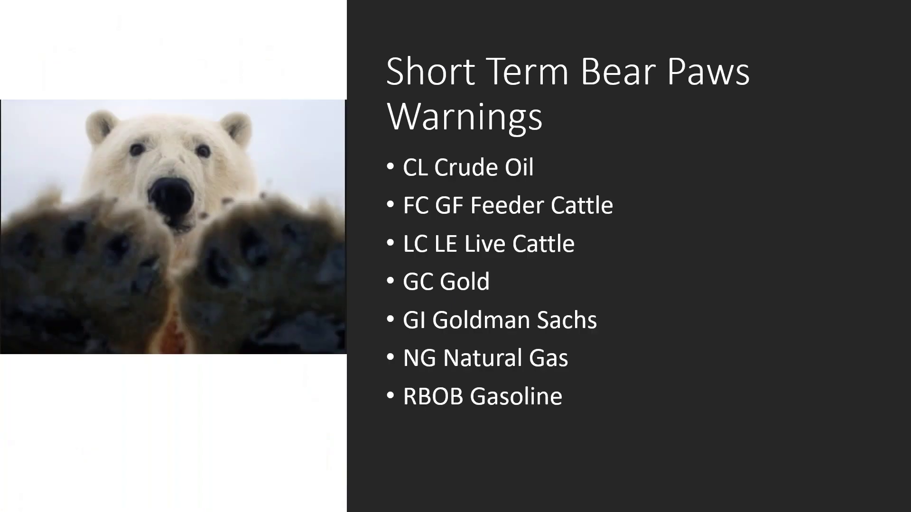
{"action": "key", "text": "Right"}
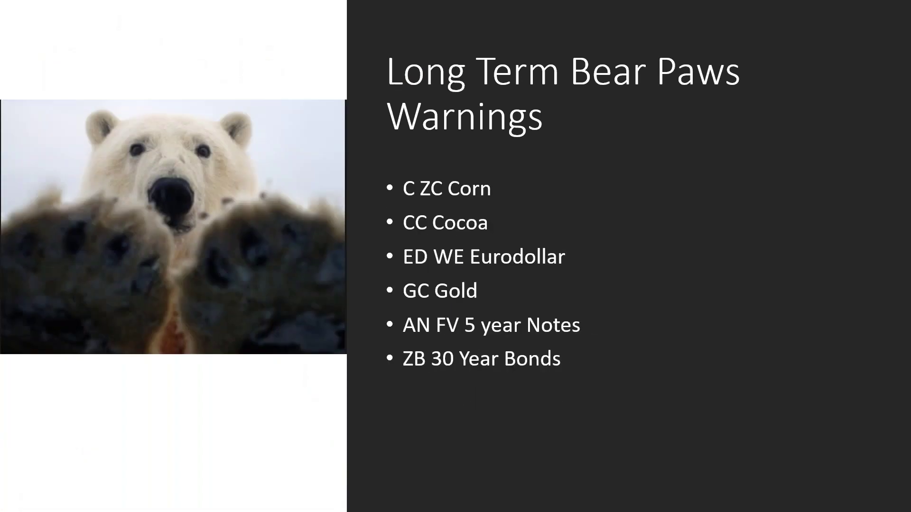
{"action": "key", "text": "Right"}
{"action": "key", "text": "Right"}
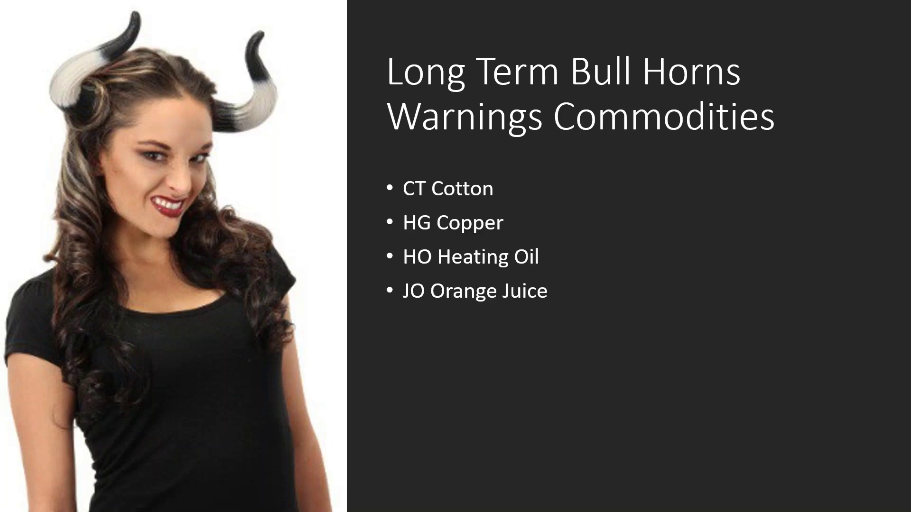
Switch back to eSignal and view the daily Baltic Dry (BDI A0-BAL), Iron Ore (TIO 1!) and Uranium (~XUX F!) charts.
{"action": "key", "text": "alt+Tab"}
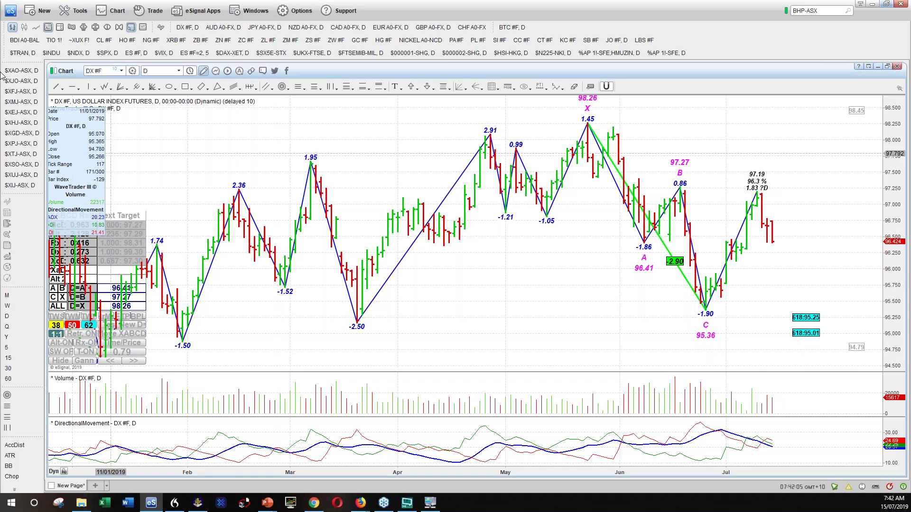
{"action": "left_click", "coordinate": [24, 40]}
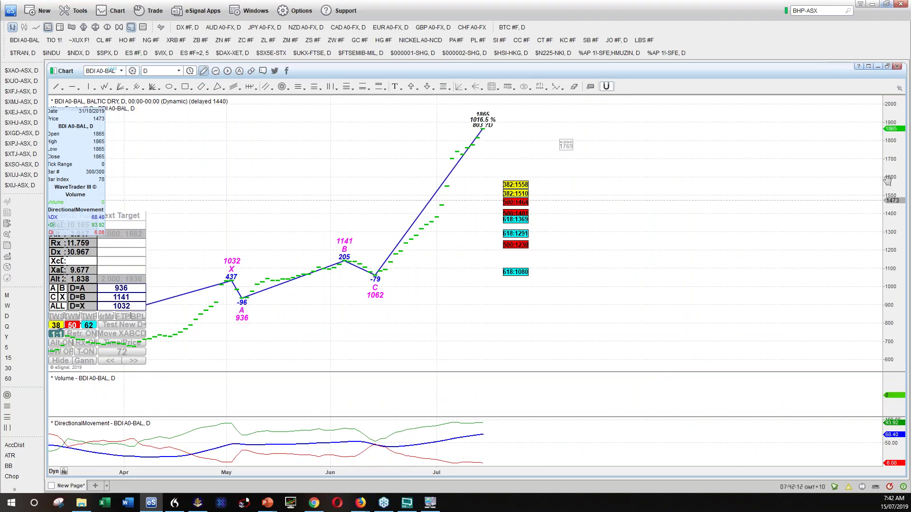
{"action": "left_click", "coordinate": [56, 40]}
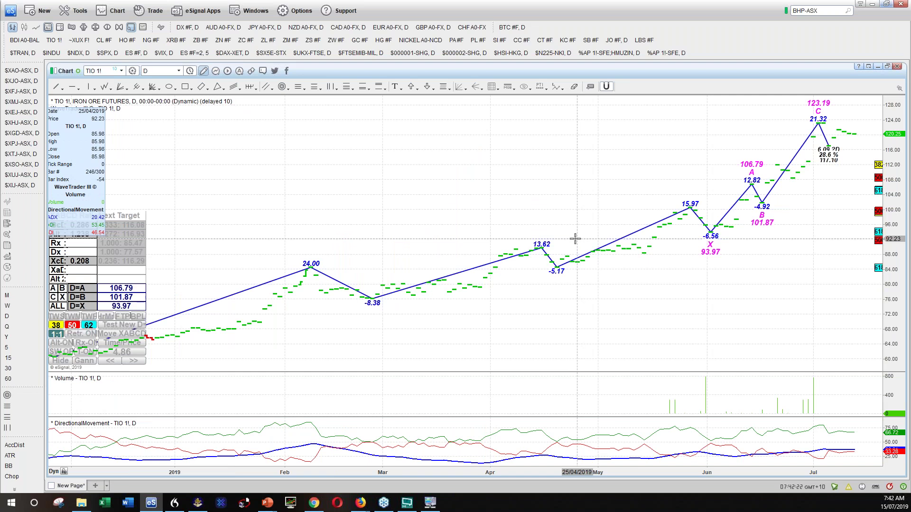
{"action": "key", "text": "Page_Down"}
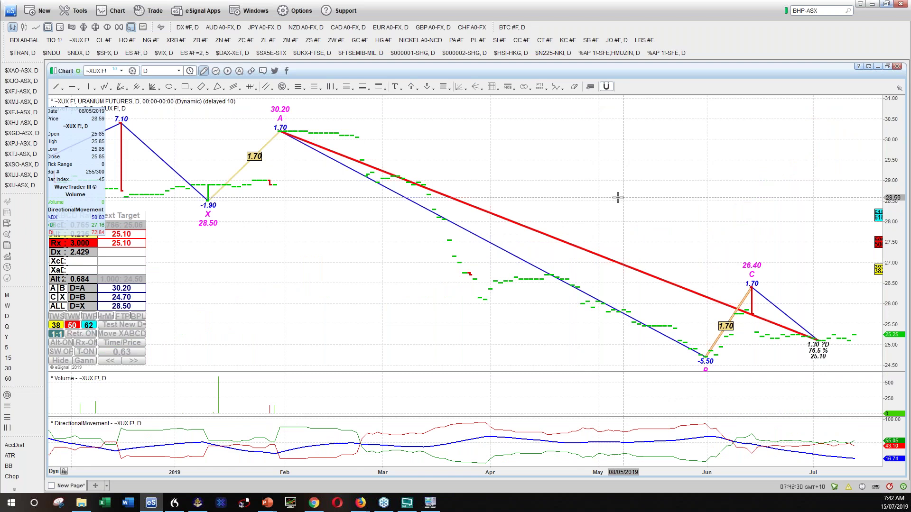
{"action": "left_click_drag", "start_coordinate": [617, 197], "coordinate": [131, 99]}
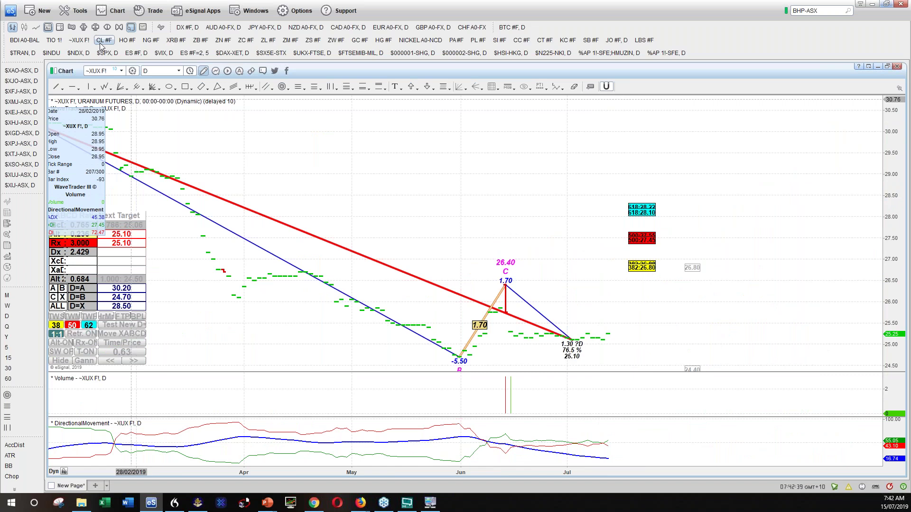
View the daily energy futures charts for Crude Oil (CL #F), Heating Oil (HO #F), Natural Gas (NG #F) and RBOB Gasoline (XRB #F).
{"action": "left_click", "coordinate": [104, 41]}
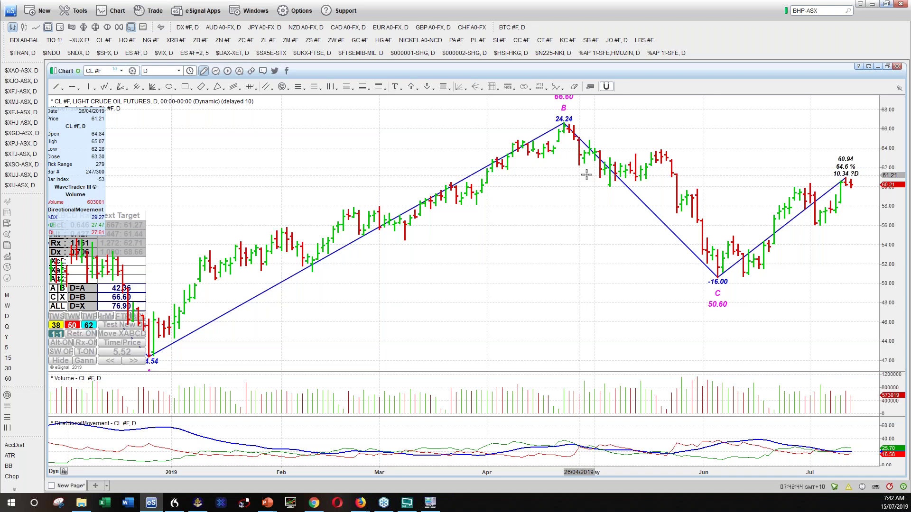
{"action": "left_click", "coordinate": [126, 40]}
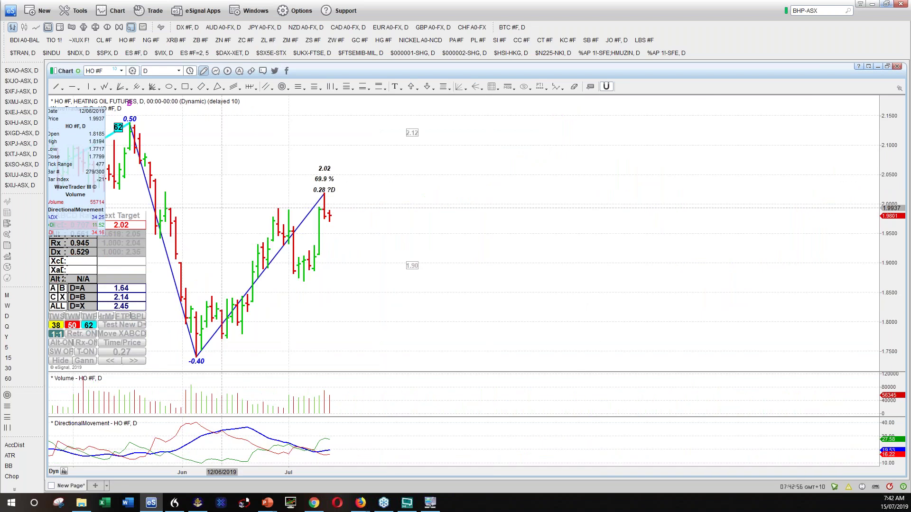
{"action": "left_click", "coordinate": [151, 40]}
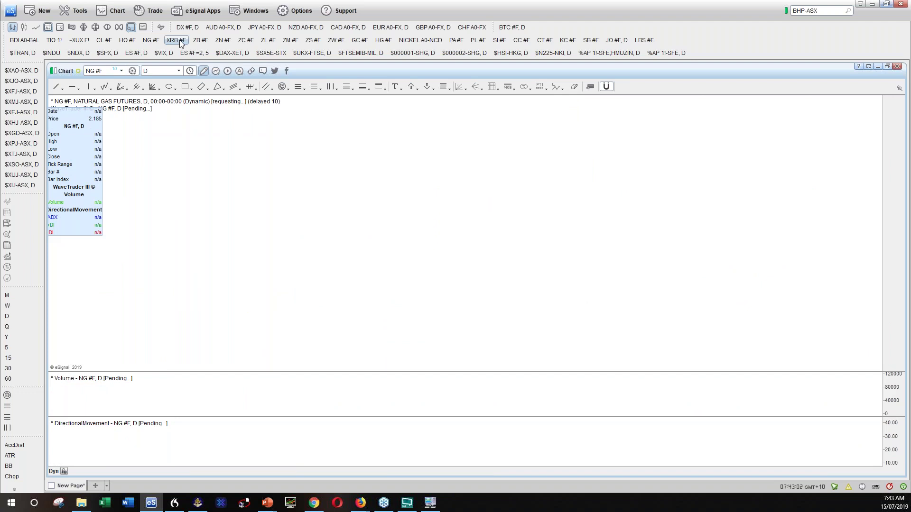
{"action": "left_click", "coordinate": [180, 42]}
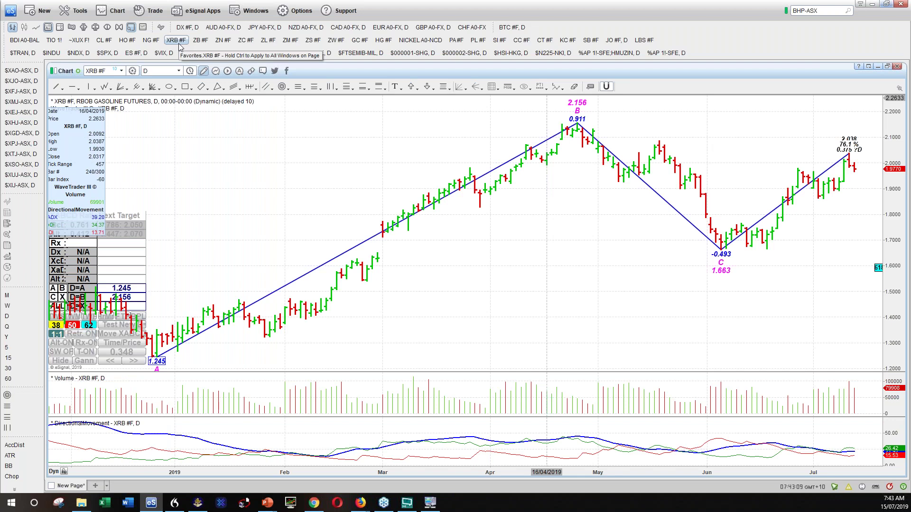
View the daily T-Bond (ZB #F), 10 Year T-Note (ZN #F) and Corn (ZC #F) futures charts.
{"action": "left_click", "coordinate": [201, 40]}
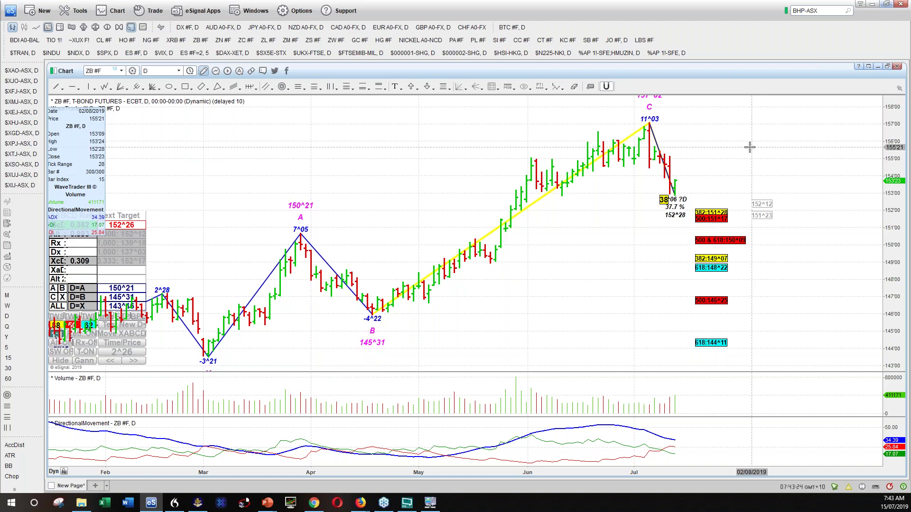
{"action": "left_click", "coordinate": [222, 40]}
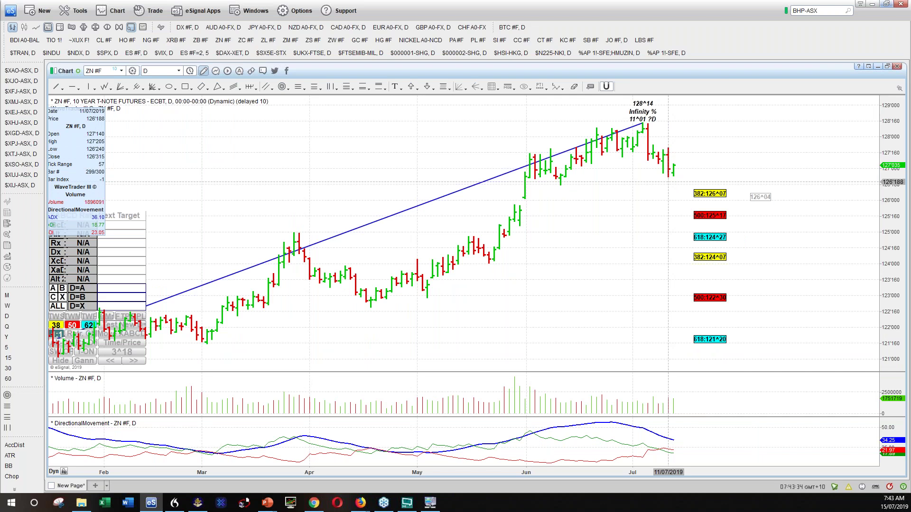
{"action": "left_click", "coordinate": [245, 40]}
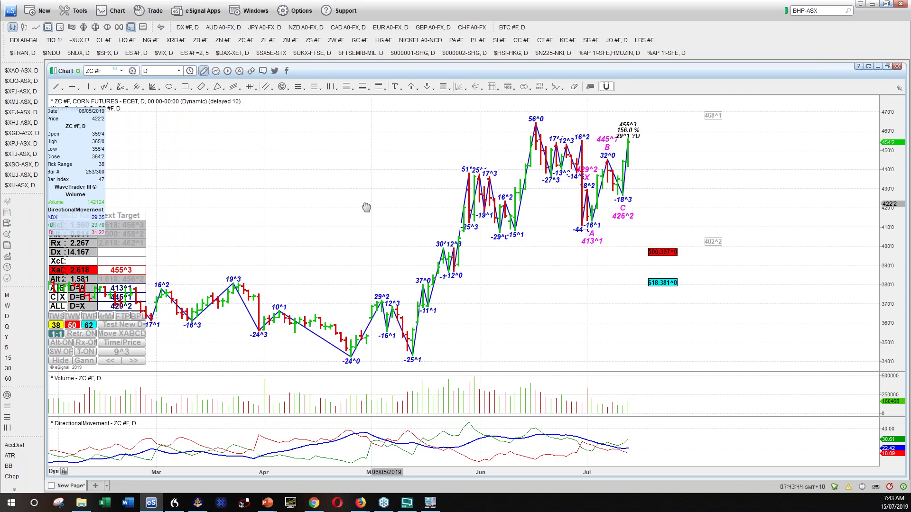
{"action": "left_click_drag", "start_coordinate": [367, 207], "coordinate": [338, 204]}
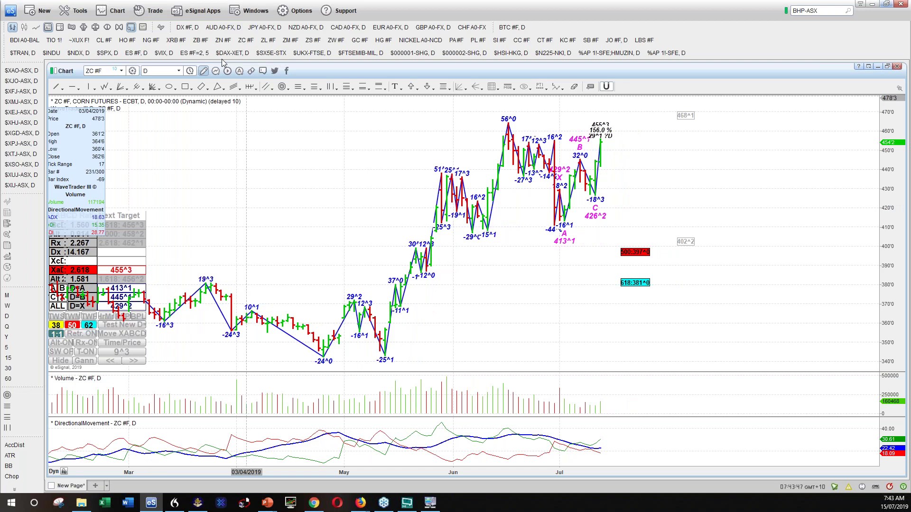
View the daily Soybean Oil (ZL #F), Soybean Meal (ZM #F) and Soybean (ZS #F) futures charts.
{"action": "left_click", "coordinate": [268, 40]}
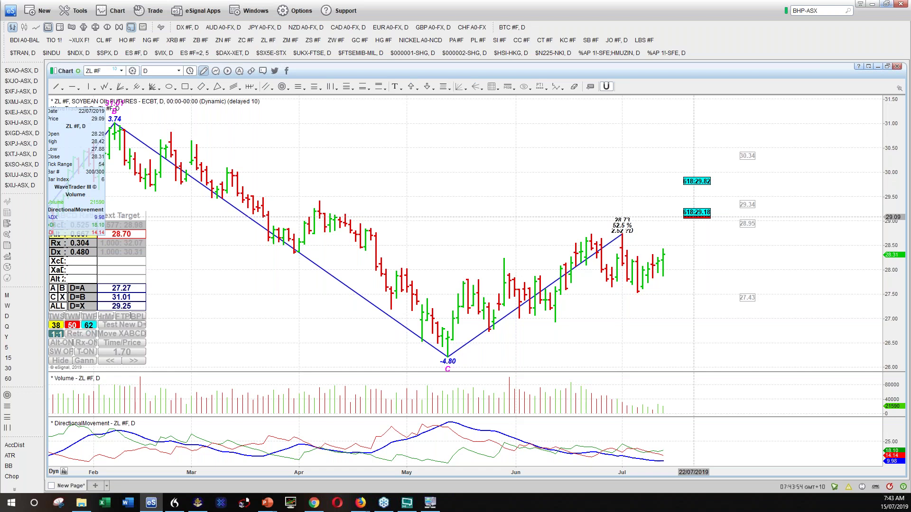
{"action": "left_click", "coordinate": [286, 41]}
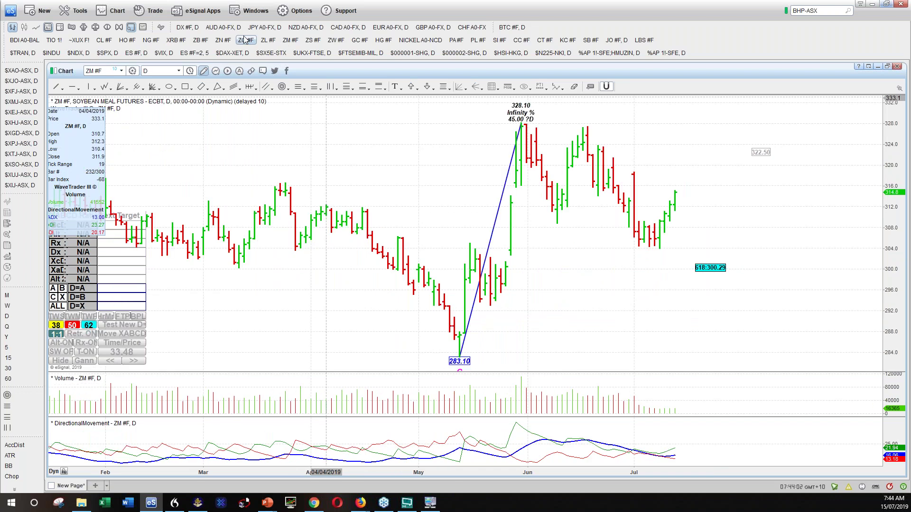
{"action": "left_click", "coordinate": [312, 40]}
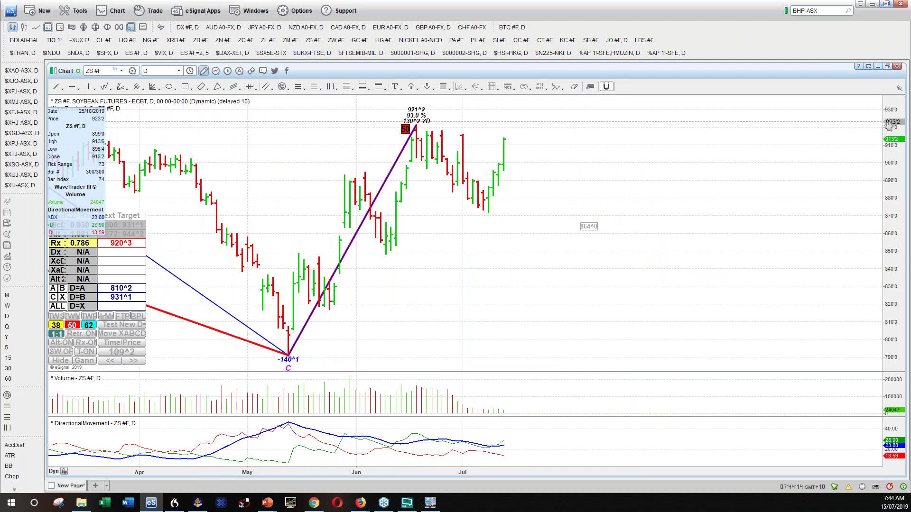
Switch to TablePress in Chrome, sort the tables by descending ID and open 2019-07-19 Commodities PHGtrades for editing the ZM U9 stop.
{"action": "key", "text": "alt+Tab"}
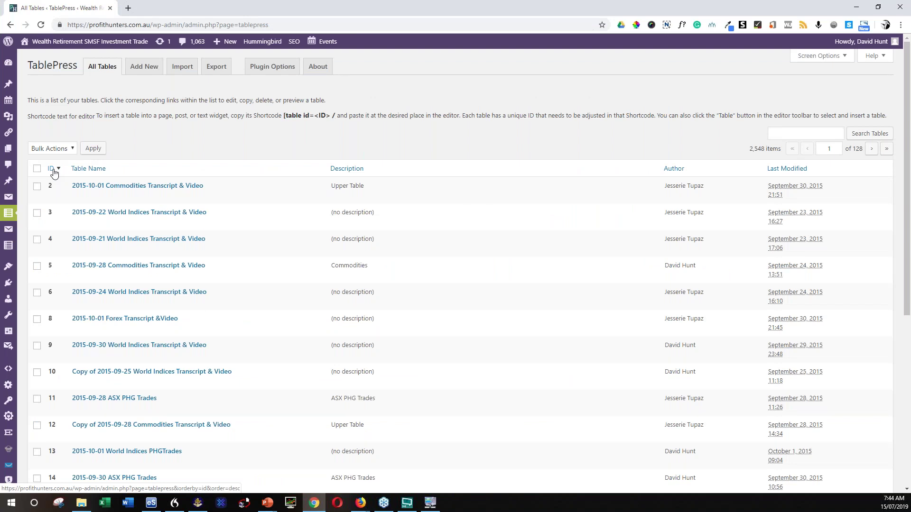
{"action": "left_click", "coordinate": [54, 173]}
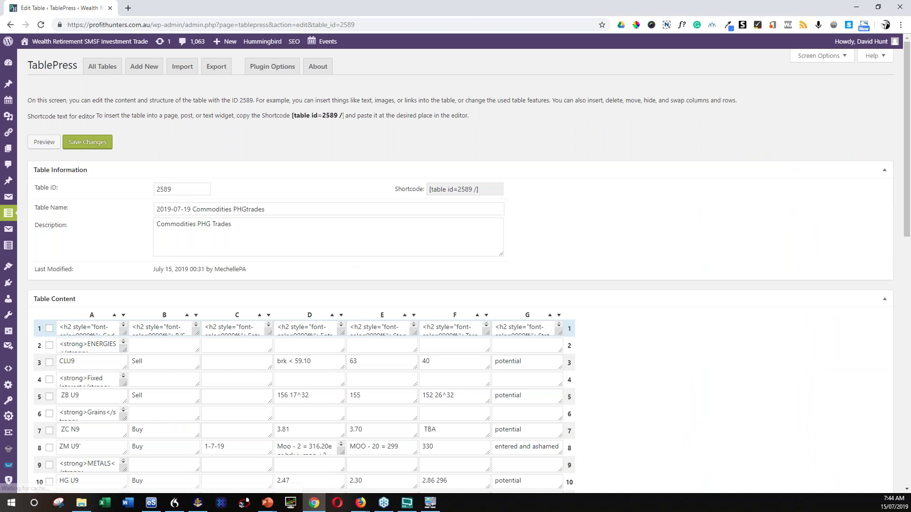
{"action": "scroll", "coordinate": [400, 352], "scroll_direction": "down", "scroll_amount": 2}
{"action": "left_click", "coordinate": [399, 352]}
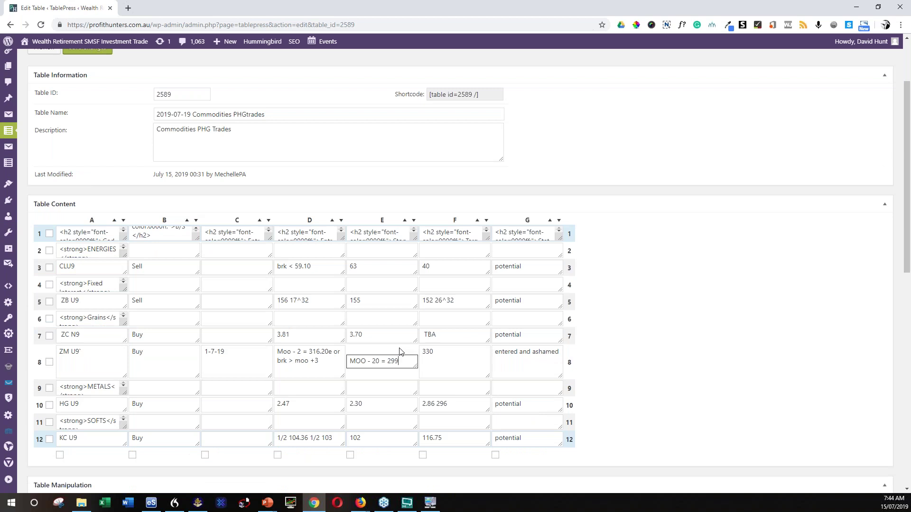
Check the daily Soybean Meal (ZM #F) chart in eSignal and set the ZM U9 stop in the TablePress table to 307.80.
{"action": "key", "text": "alt+Tab"}
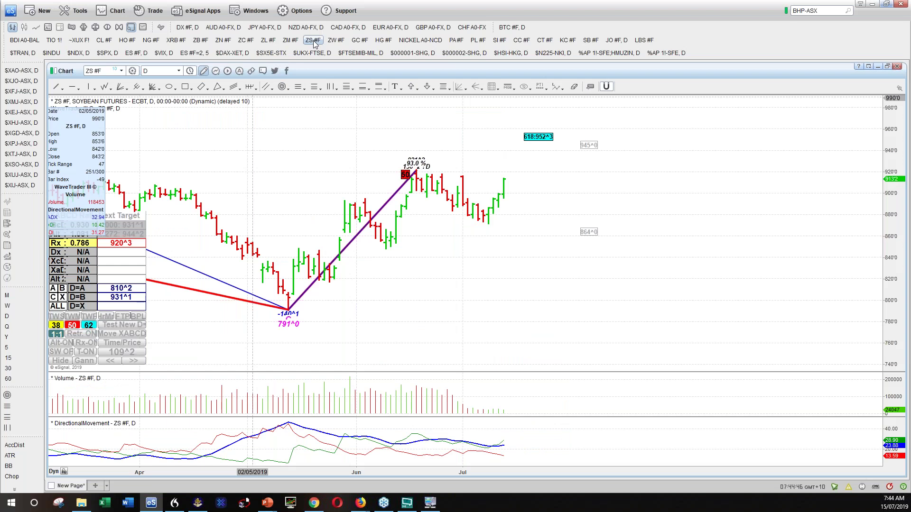
{"action": "left_click", "coordinate": [290, 40]}
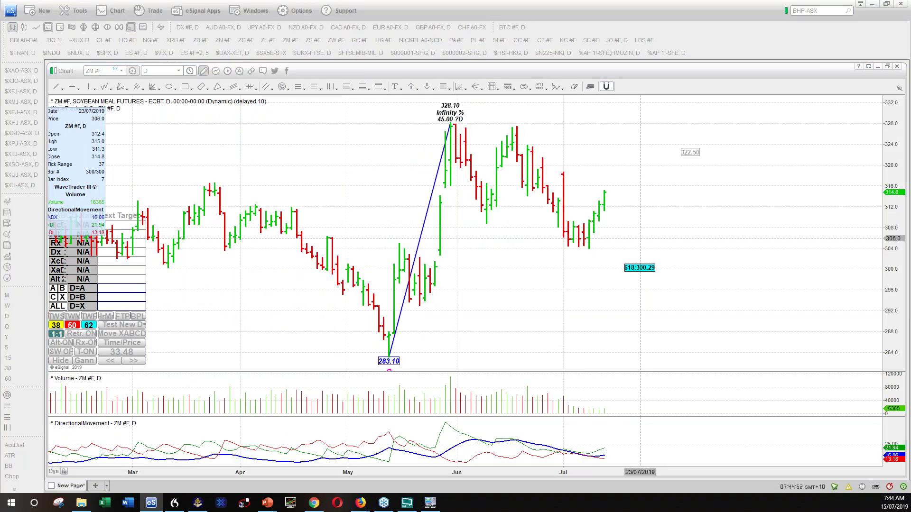
{"action": "key", "text": "alt+Tab"}
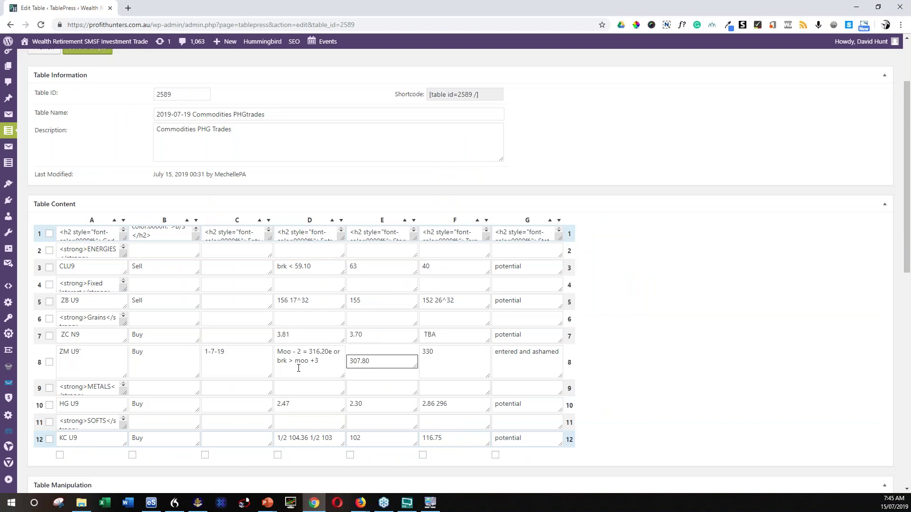
{"action": "scroll", "coordinate": [299, 368], "scroll_direction": "down", "scroll_amount": 1}
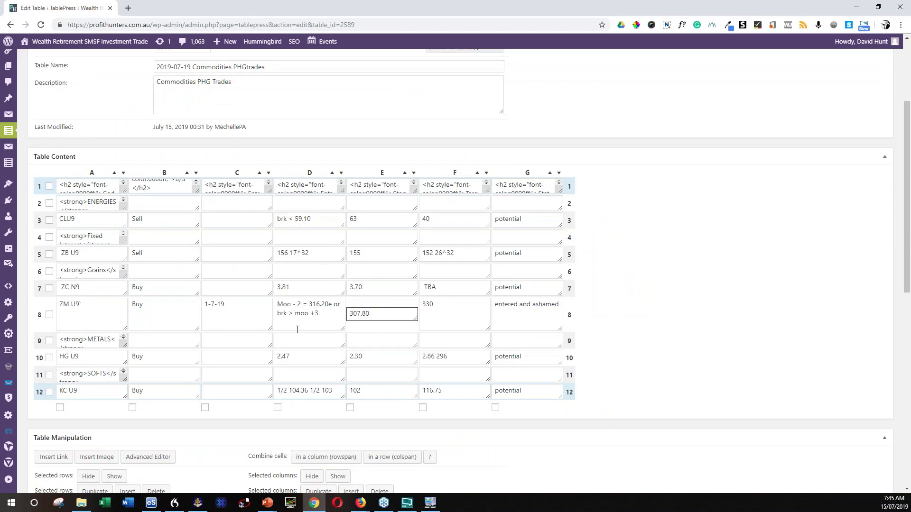
Switch back to eSignal and view the daily Wheat (ZW #F), Gold (GC #F), Nickel (NICKEL A0-NCD) and Palladium (PA #F) charts.
{"action": "key", "text": "alt+Tab"}
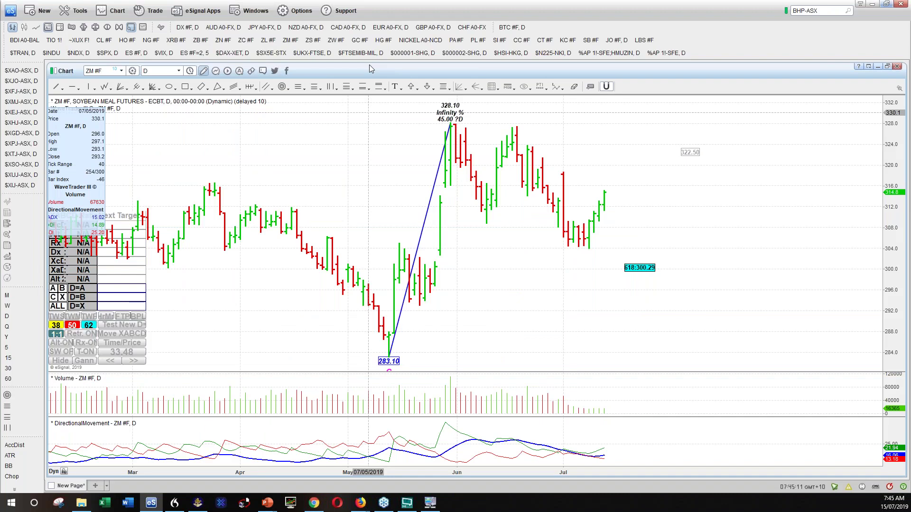
{"action": "left_click", "coordinate": [333, 42]}
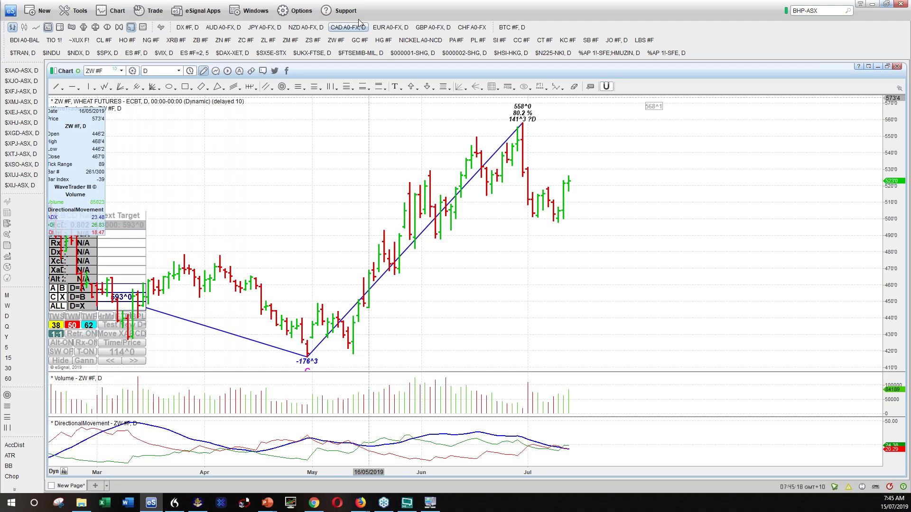
{"action": "left_click", "coordinate": [359, 40]}
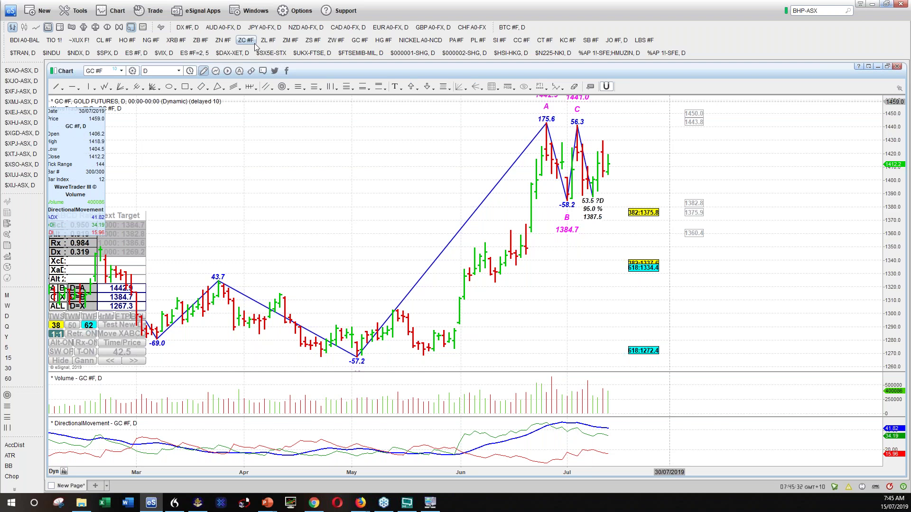
{"action": "left_click", "coordinate": [412, 40]}
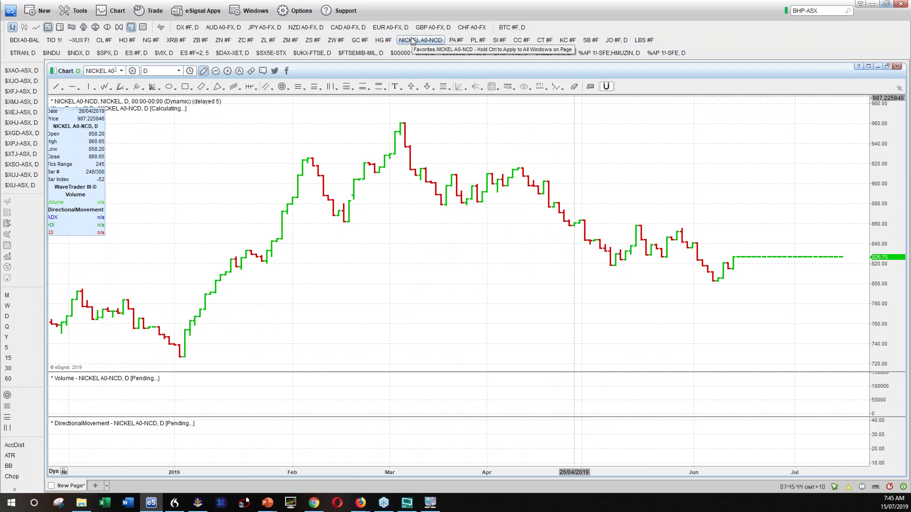
{"action": "left_click", "coordinate": [456, 40]}
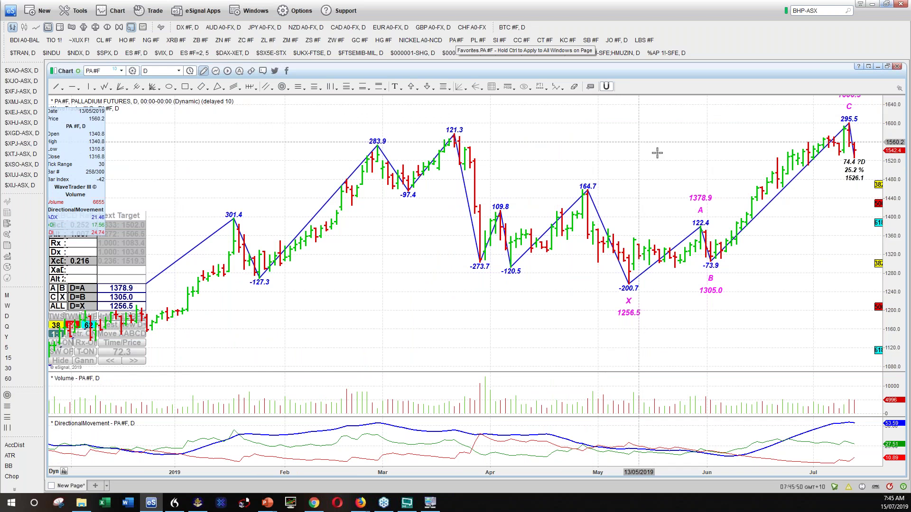
{"action": "left_click_drag", "start_coordinate": [383, 263], "coordinate": [240, 318]}
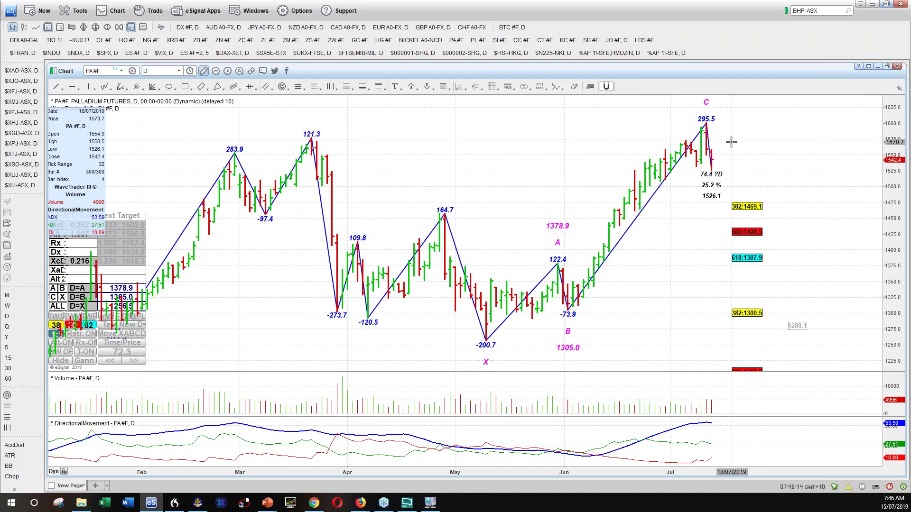
Add a PL u9 Sell row to the TablePress table with 1570, 1635, 1250 and potential, move it above SOFTS, and save the table.
{"action": "key", "text": "alt+Tab"}
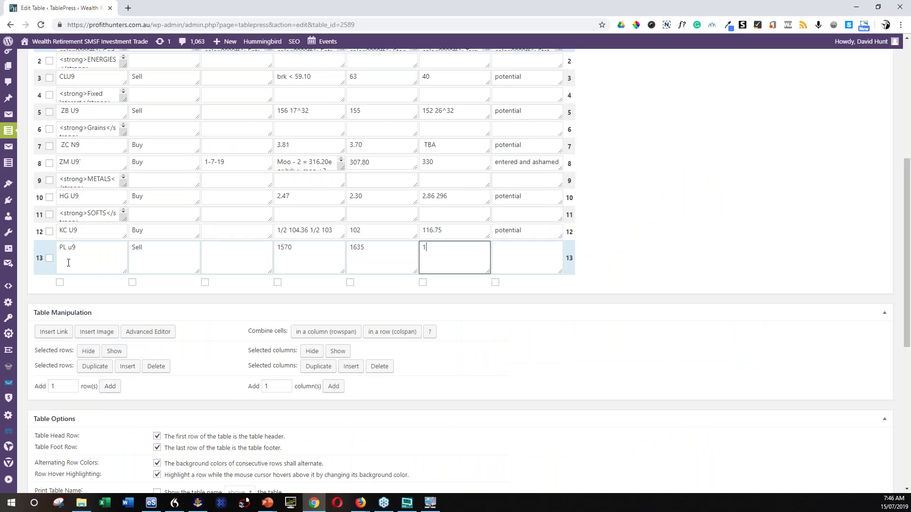
{"action": "type", "text": "250"}
{"action": "key", "text": "Tab"}
{"action": "type", "text": "potential"}
{"action": "left_click_drag", "start_coordinate": [38, 242], "coordinate": [38, 216]}
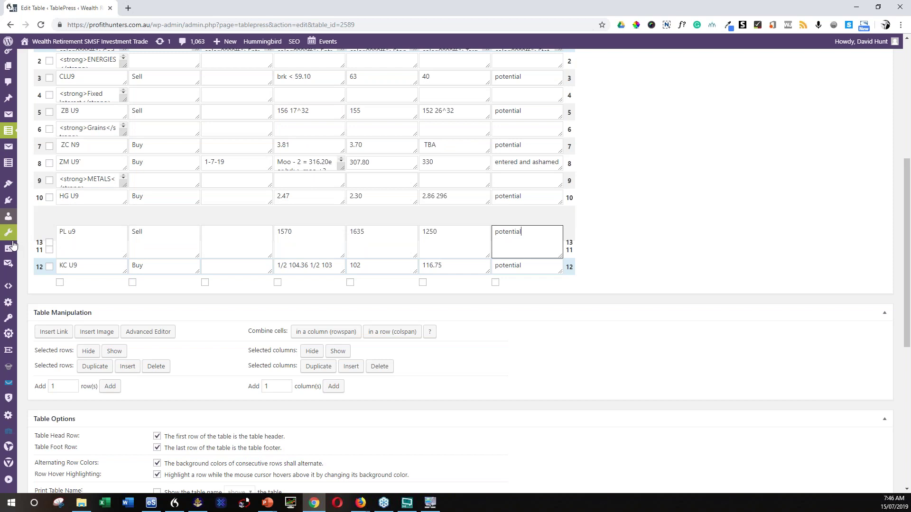
{"action": "mouse_move", "coordinate": [6, 235]}
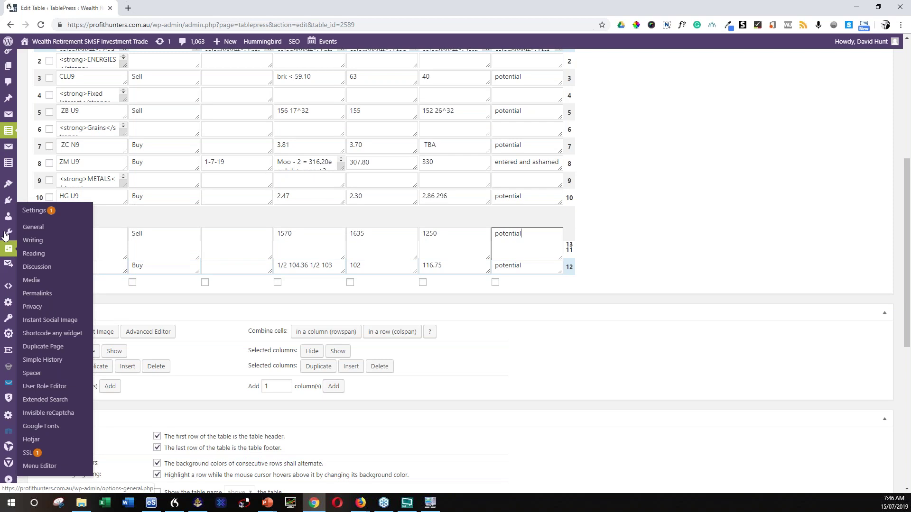
{"action": "scroll", "coordinate": [304, 265], "scroll_direction": "up", "scroll_amount": 1}
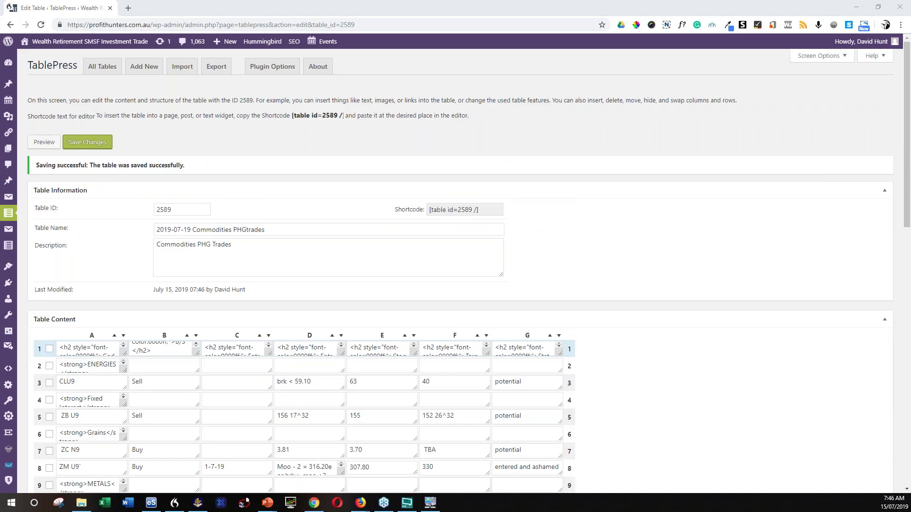
Change the code of the new Sell row under METALS to PA u9 and save the table.
{"action": "scroll", "coordinate": [66, 352], "scroll_direction": "down", "scroll_amount": 3}
{"action": "left_click", "coordinate": [66, 353]}
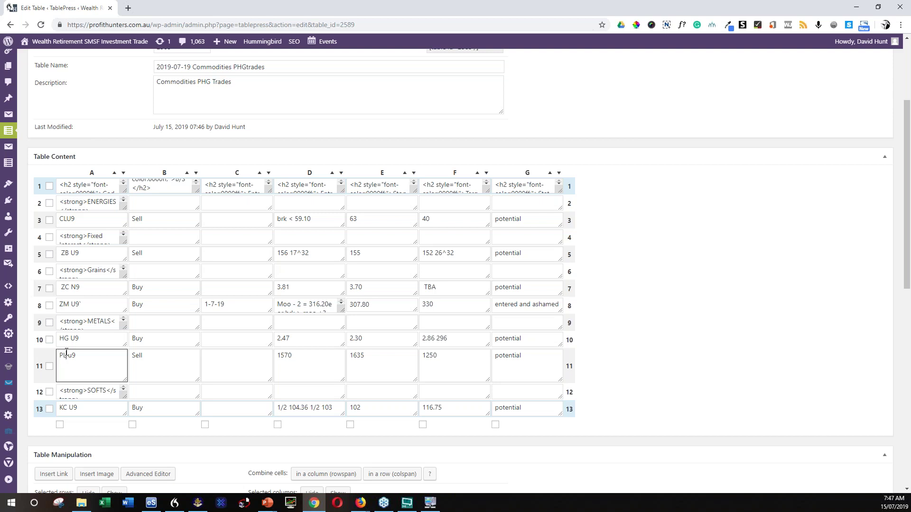
{"action": "left_click_drag", "start_coordinate": [63, 356], "coordinate": [67, 356]}
{"action": "scroll", "coordinate": [86, 149], "scroll_direction": "up", "scroll_amount": 3}
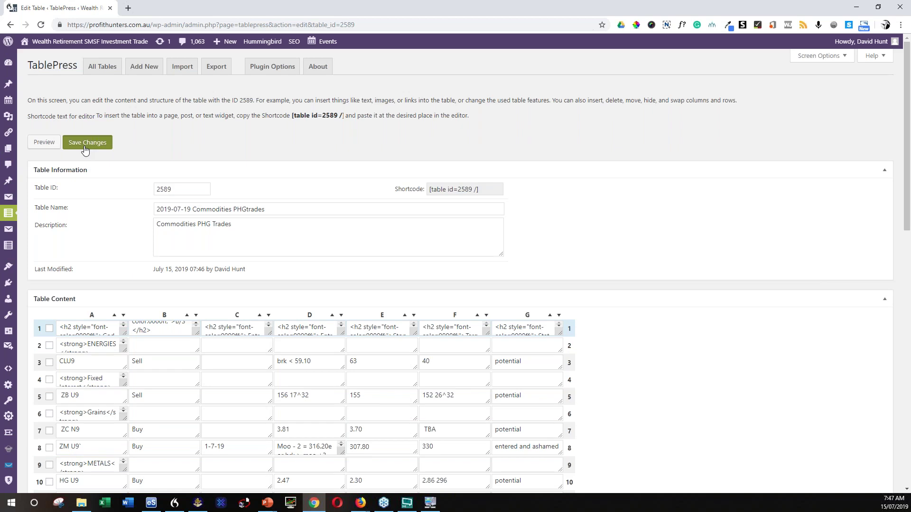
Switch to eSignal and view the daily Platinum (PL #F), Silver (SI #F) and Cocoa (CC #F) futures charts.
{"action": "key", "text": "alt+Tab"}
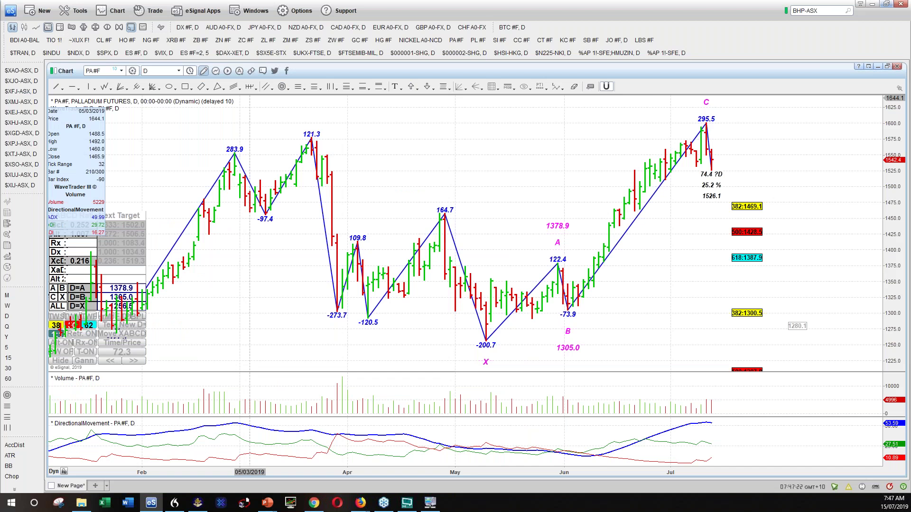
{"action": "left_click", "coordinate": [478, 40]}
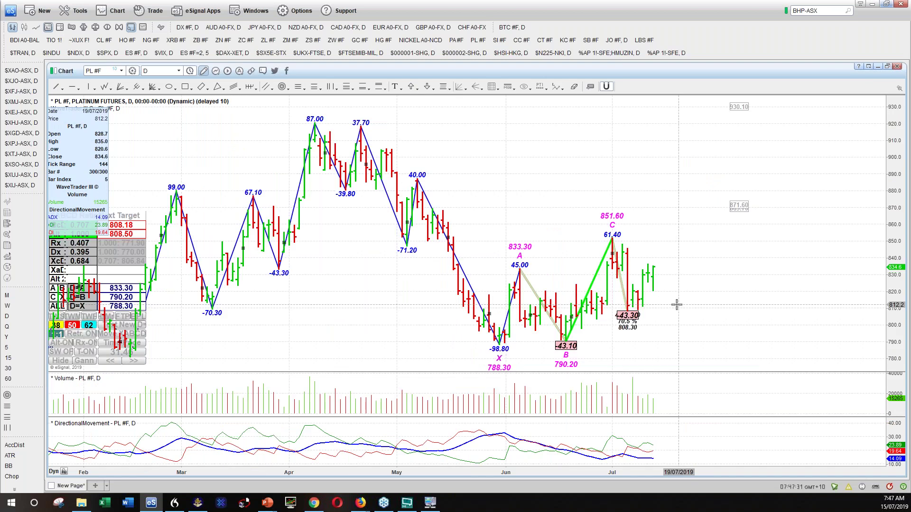
{"action": "left_click", "coordinate": [499, 39]}
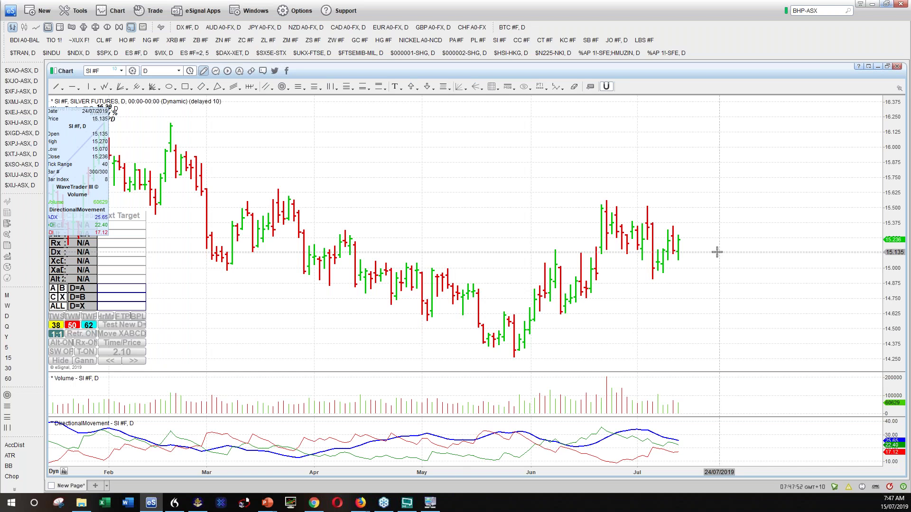
{"action": "left_click", "coordinate": [520, 40]}
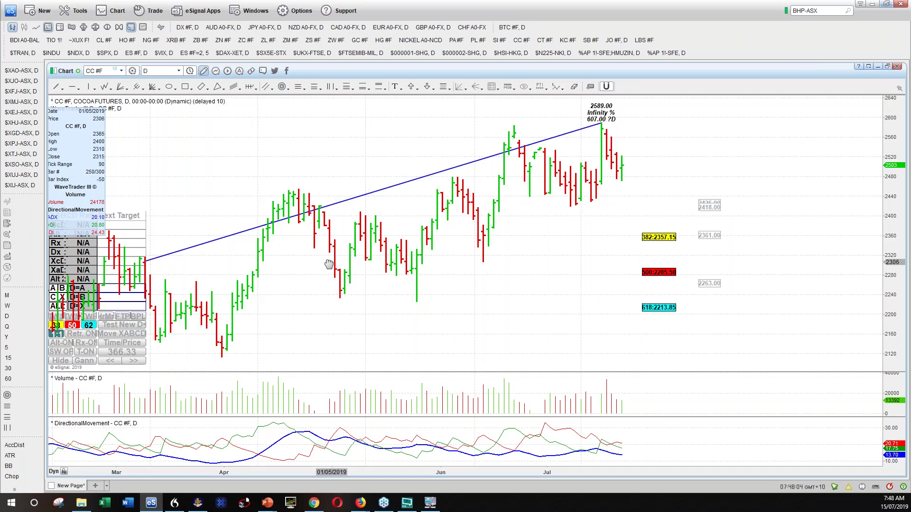
Add a CC U9 Buy row to the TablePress table with brk > 25.20, 24, 26.96 and potential, and move it above KC U9.
{"action": "scroll", "coordinate": [328, 264], "scroll_direction": "down", "scroll_amount": 3}
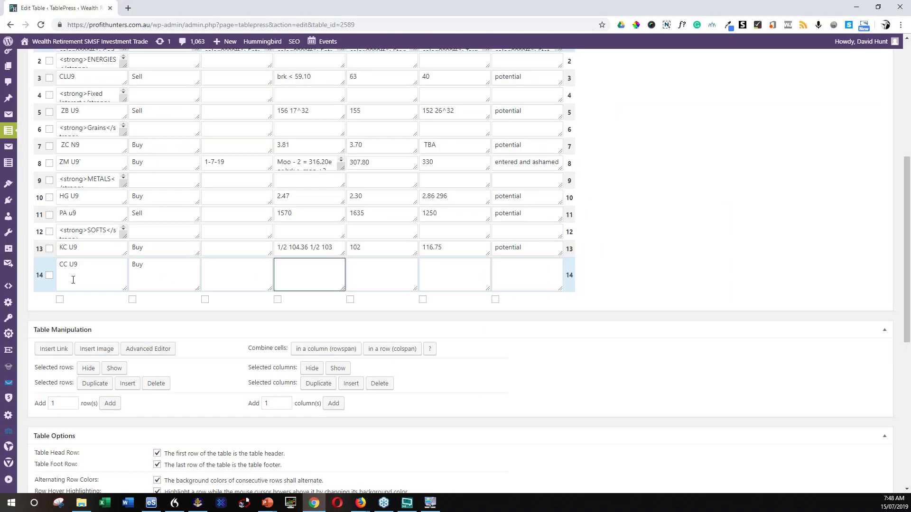
{"action": "type", "text": "brk > 25.20"}
{"action": "key", "text": "Tab"}
{"action": "type", "text": "24"}
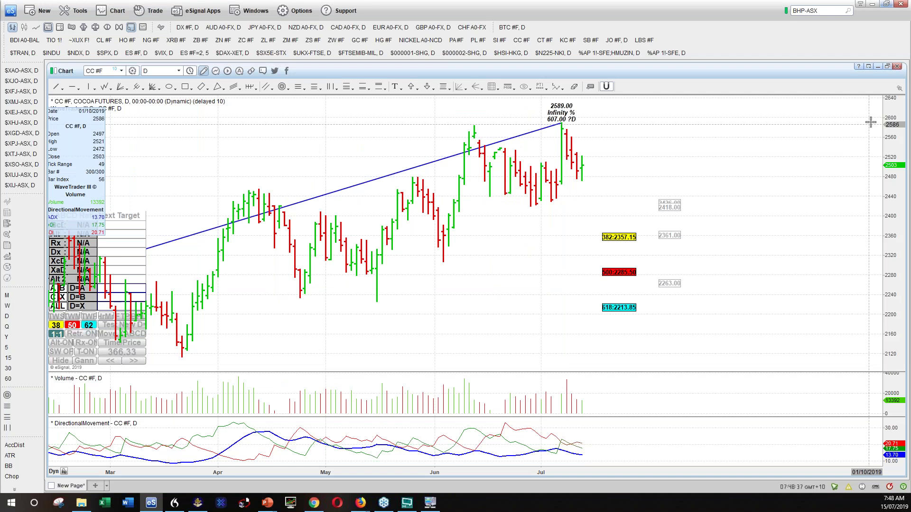
{"action": "key", "text": "alt+Tab"}
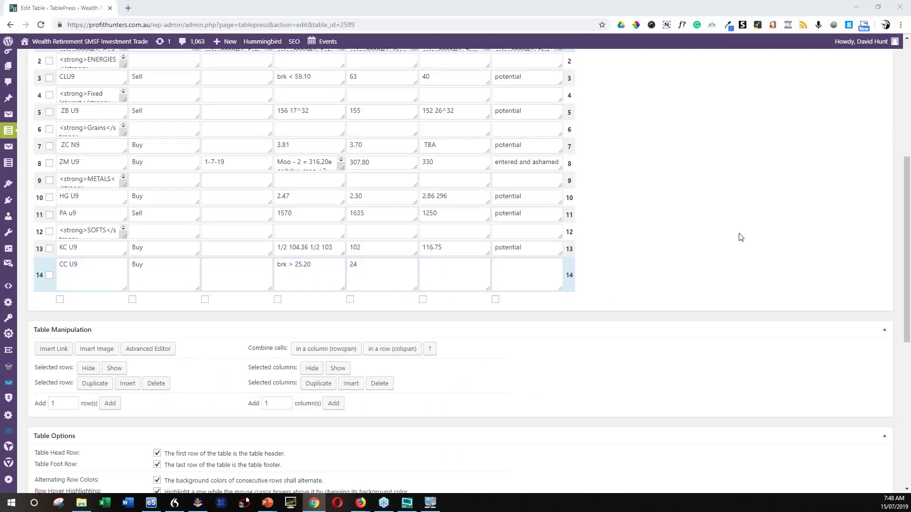
{"action": "left_click", "coordinate": [741, 237]}
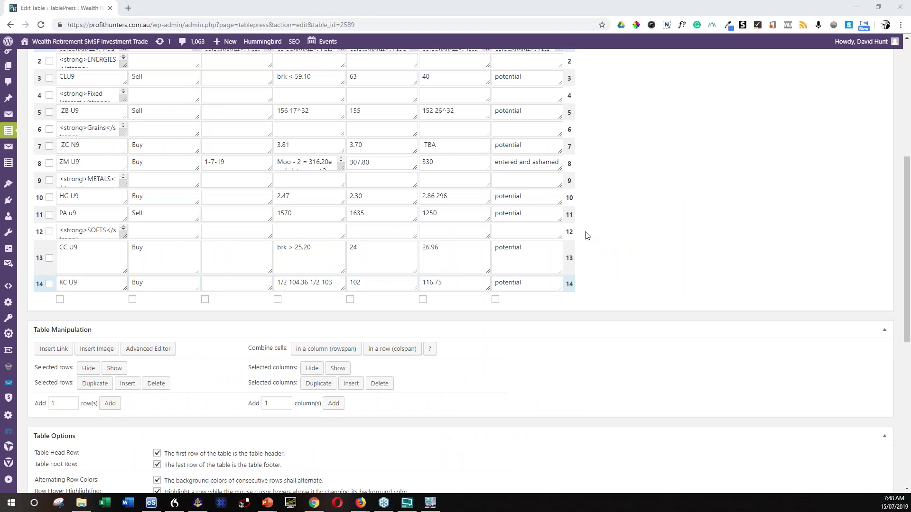
{"action": "scroll", "coordinate": [386, 258], "scroll_direction": "up", "scroll_amount": 1}
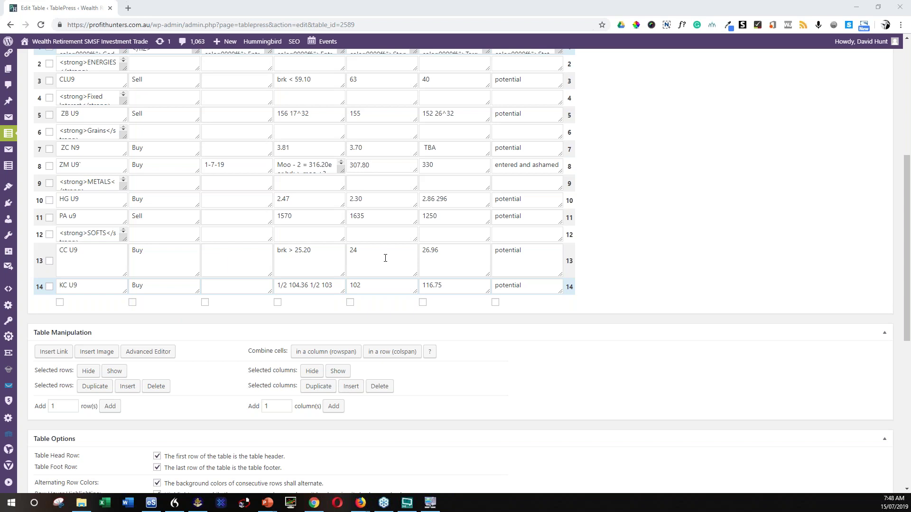
Switch to eSignal and view the daily Cotton (CT #F) and Coffee (KC #F) futures charts, checking Coffee against its table row.
{"action": "key", "text": "alt+Tab"}
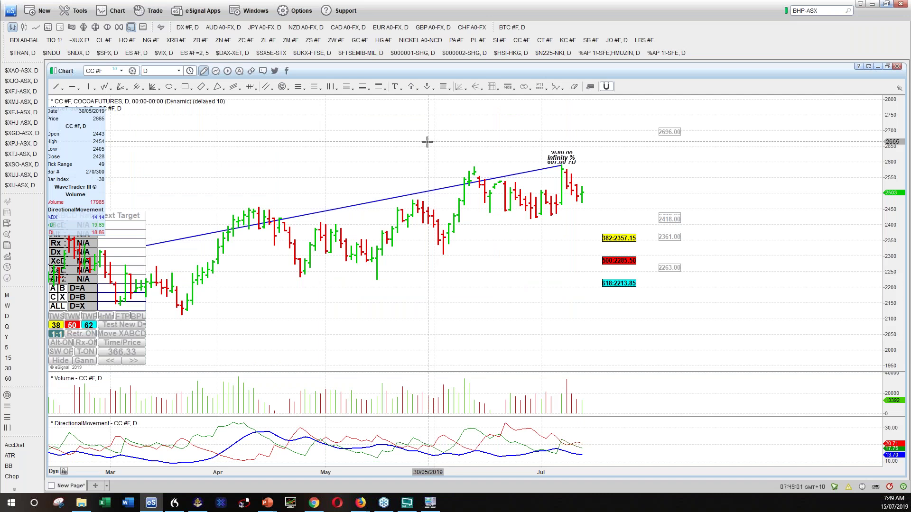
{"action": "left_click", "coordinate": [544, 40]}
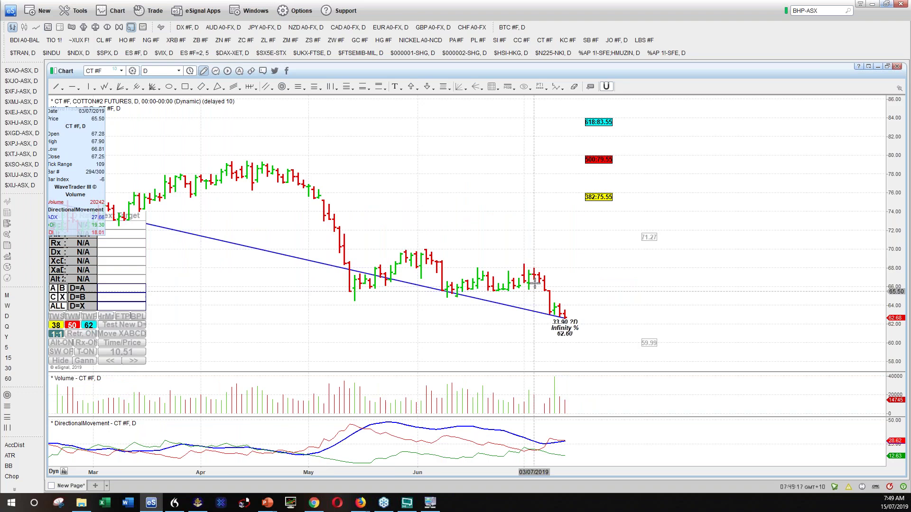
{"action": "left_click_drag", "start_coordinate": [442, 212], "coordinate": [449, 215]}
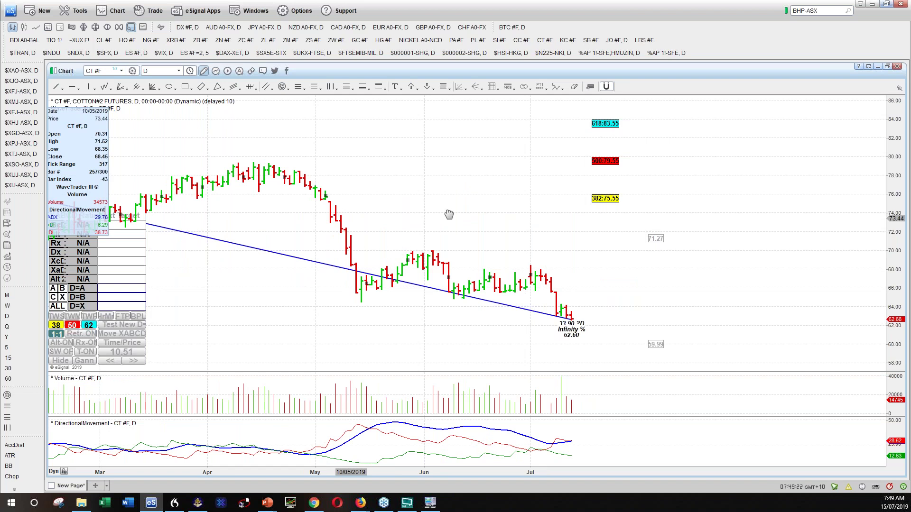
{"action": "left_click_drag", "start_coordinate": [449, 215], "coordinate": [577, 209]}
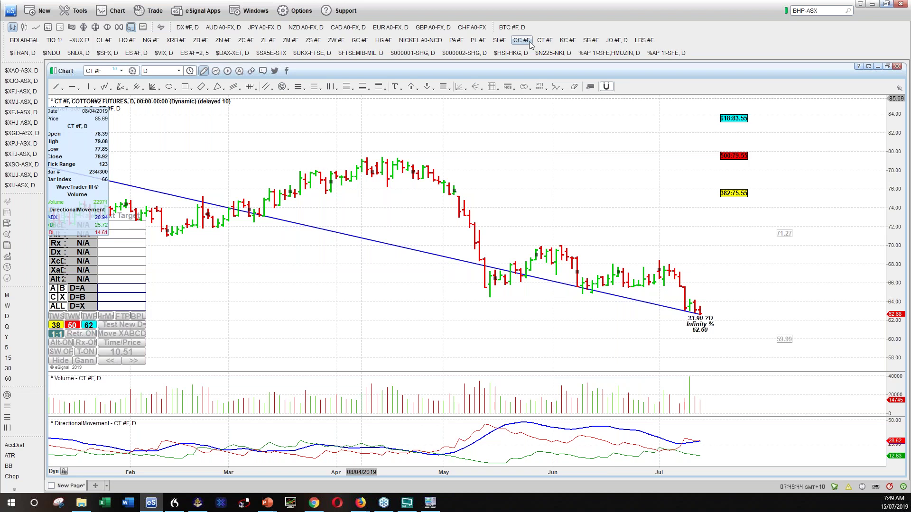
{"action": "left_click", "coordinate": [567, 40]}
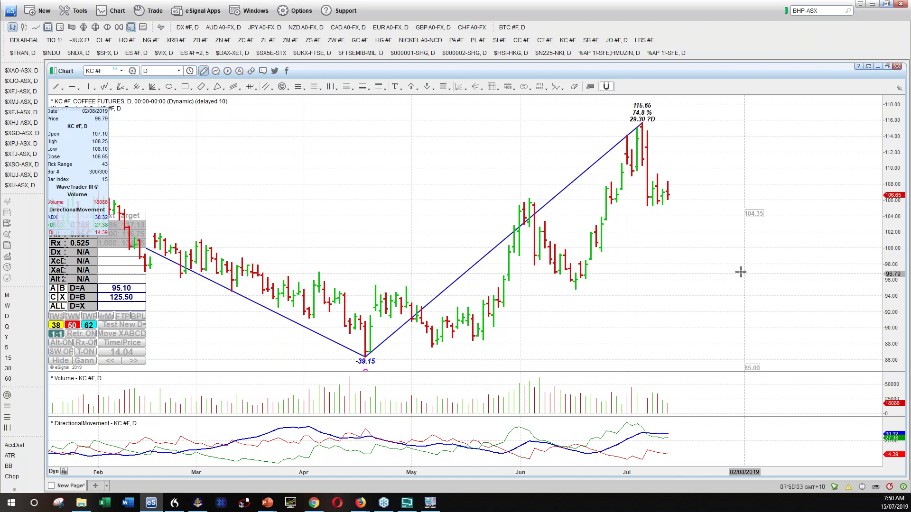
{"action": "key", "text": "alt+Tab"}
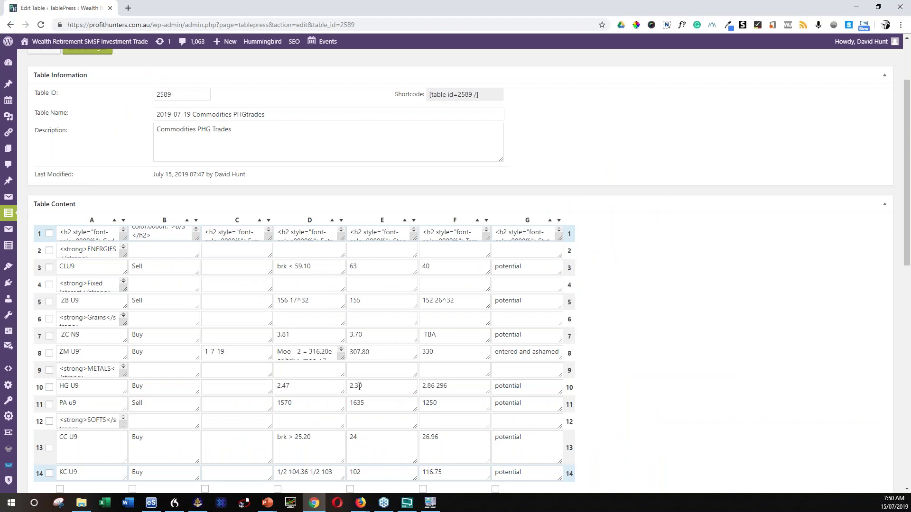
{"action": "key", "text": "alt+Tab"}
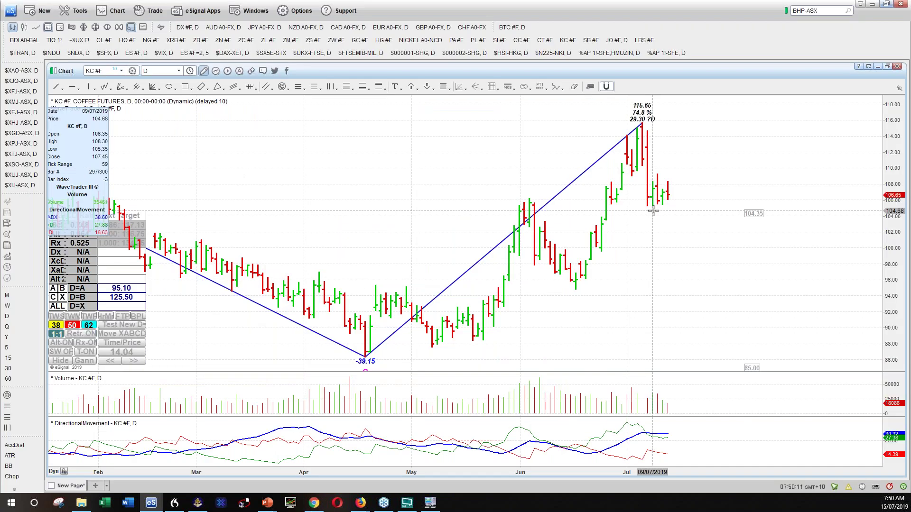
In the TablePress table, mark the KC U9 row as cancelled, clear its entry, stop and target values, and save the table.
{"action": "key", "text": "alt+Tab"}
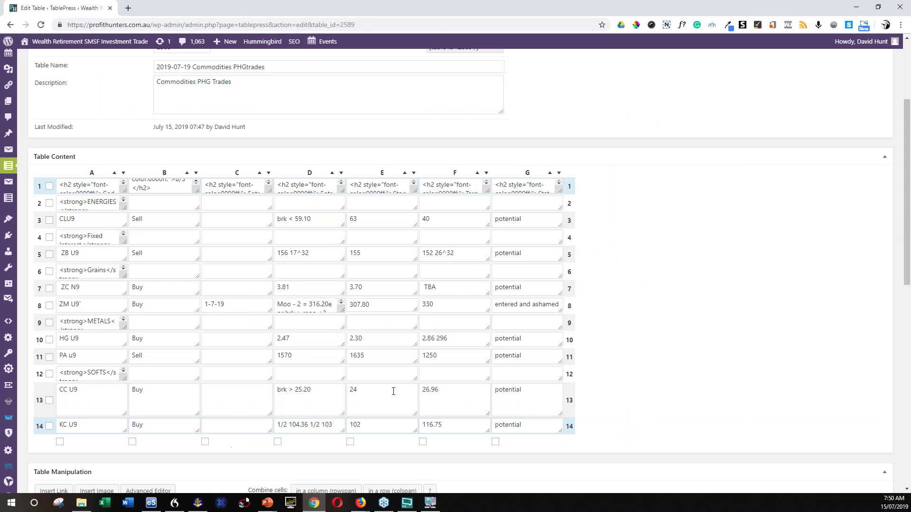
{"action": "double_click", "coordinate": [508, 424]}
{"action": "type", "text": "cancelled"}
{"action": "triple_click", "coordinate": [303, 406]}
{"action": "key", "text": "Delete"}
{"action": "triple_click", "coordinate": [361, 407]}
{"action": "key", "text": "Delete"}
{"action": "left_click", "coordinate": [433, 427]}
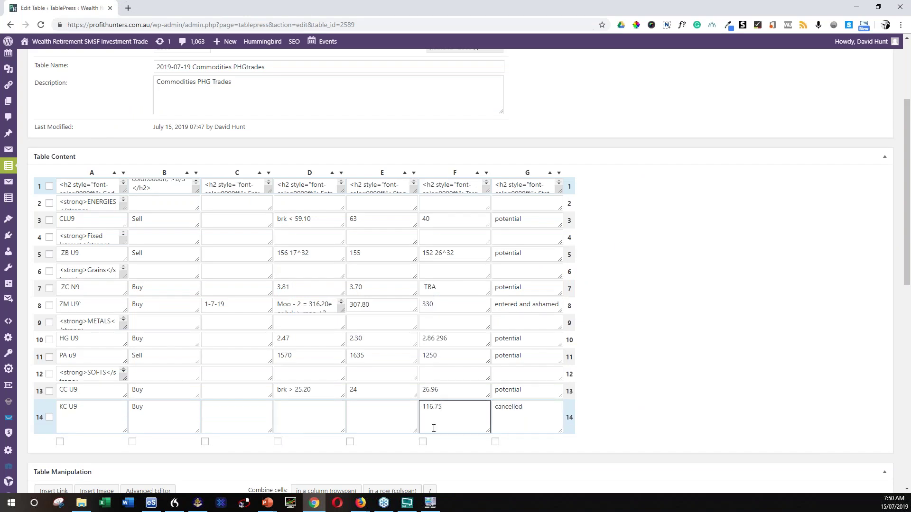
{"action": "triple_click", "coordinate": [434, 427]}
{"action": "key", "text": "Delete"}
{"action": "key", "text": "ctrl+s"}
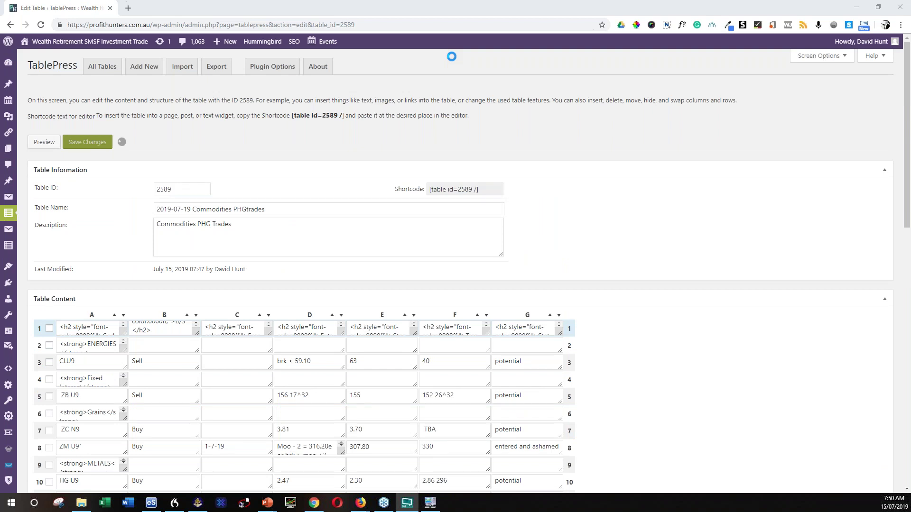
Switch to eSignal and view the daily Sugar (SB #F), Orange Juice (JO #F) and Lumber (LBS #F) futures charts.
{"action": "key", "text": "alt+Tab"}
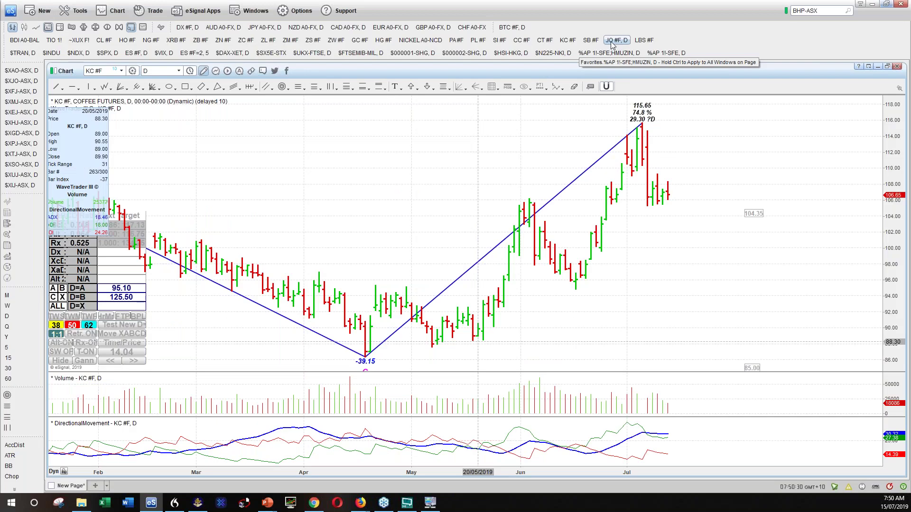
{"action": "left_click", "coordinate": [590, 40]}
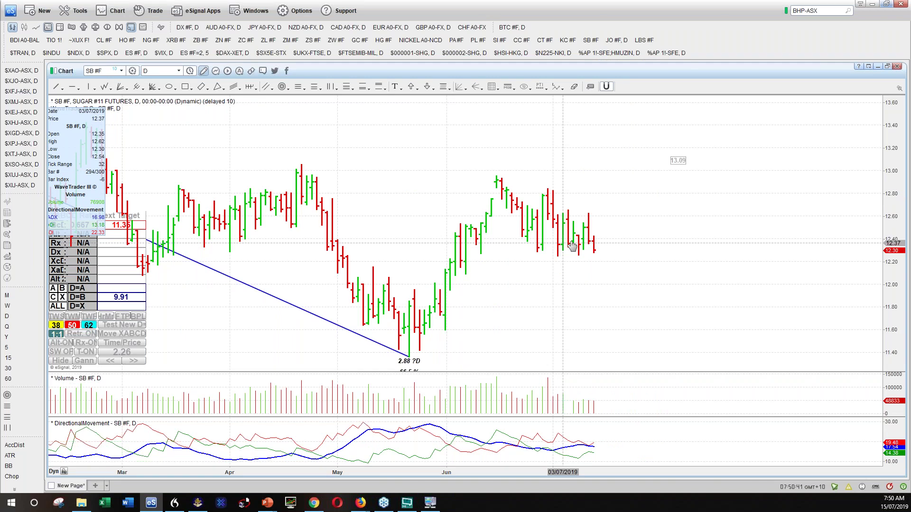
{"action": "left_click", "coordinate": [616, 40]}
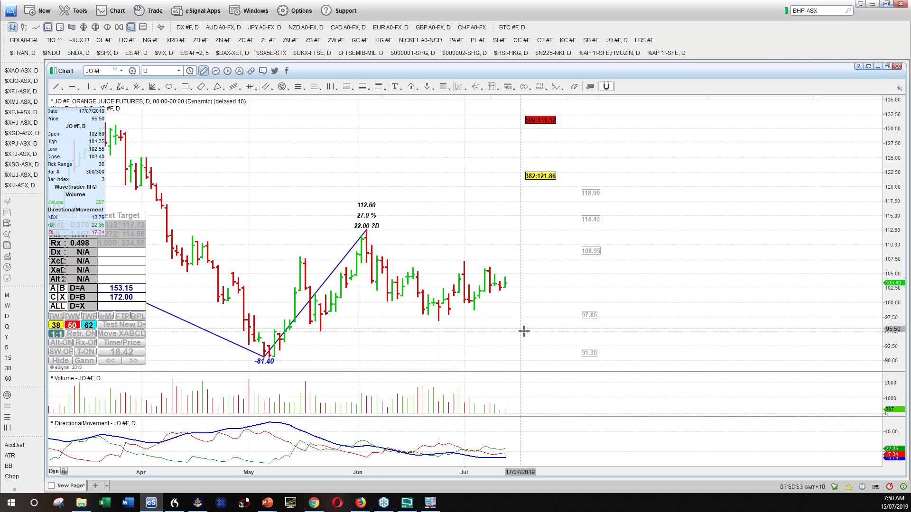
{"action": "left_click", "coordinate": [643, 40]}
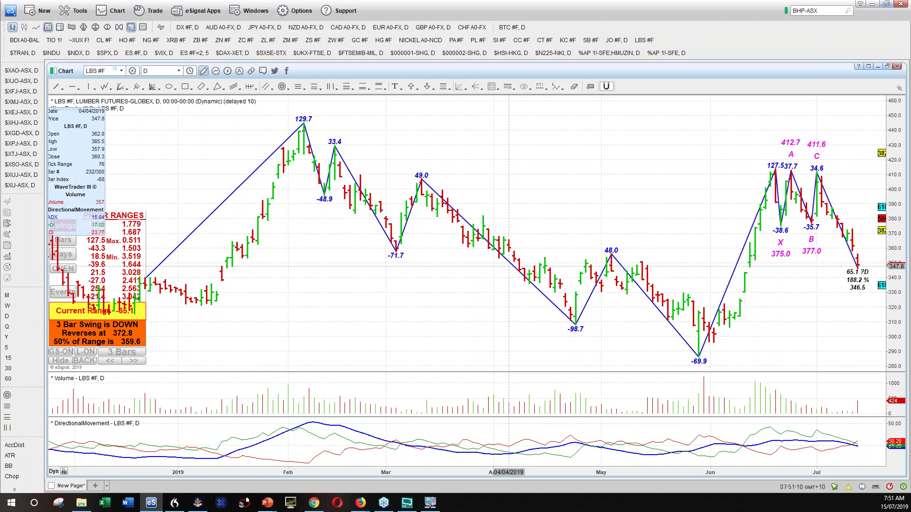
{"action": "scroll", "coordinate": [609, 263], "scroll_direction": "down", "scroll_amount": 10}
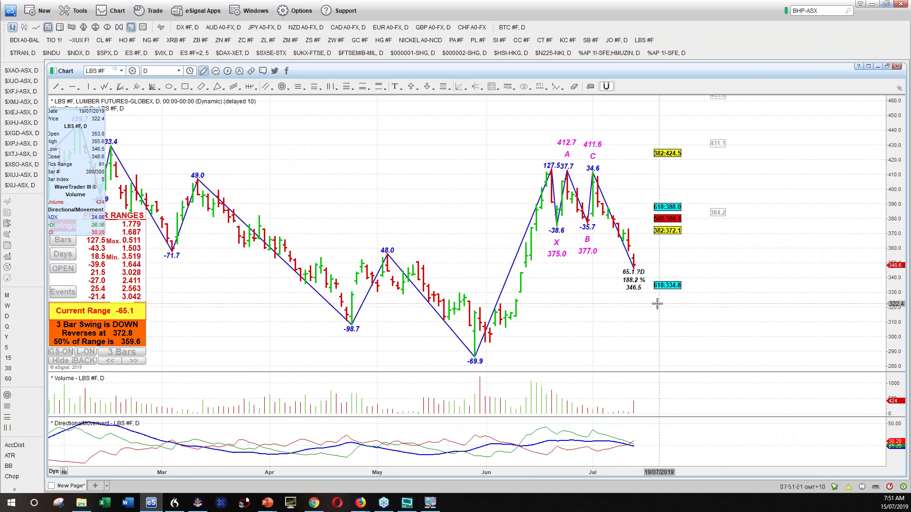
Open the list of all TablePress tables and view the daily Dow Jones Transportation ($TRAN) and Industrials ($INDU) charts in eSignal.
{"action": "left_click", "coordinate": [22, 52]}
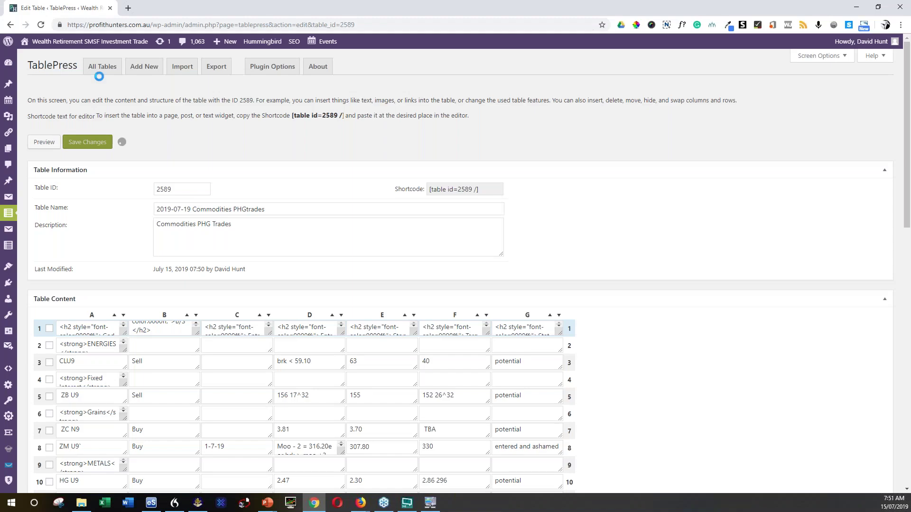
{"action": "left_click", "coordinate": [97, 69]}
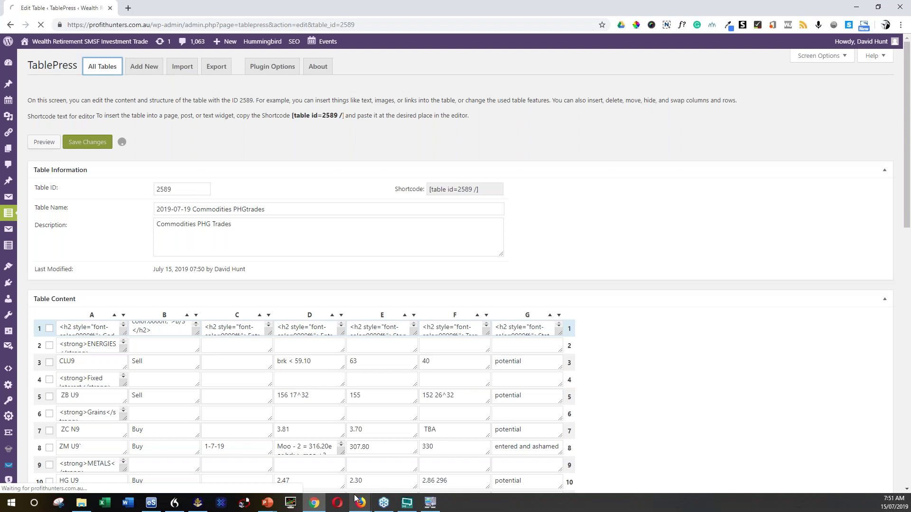
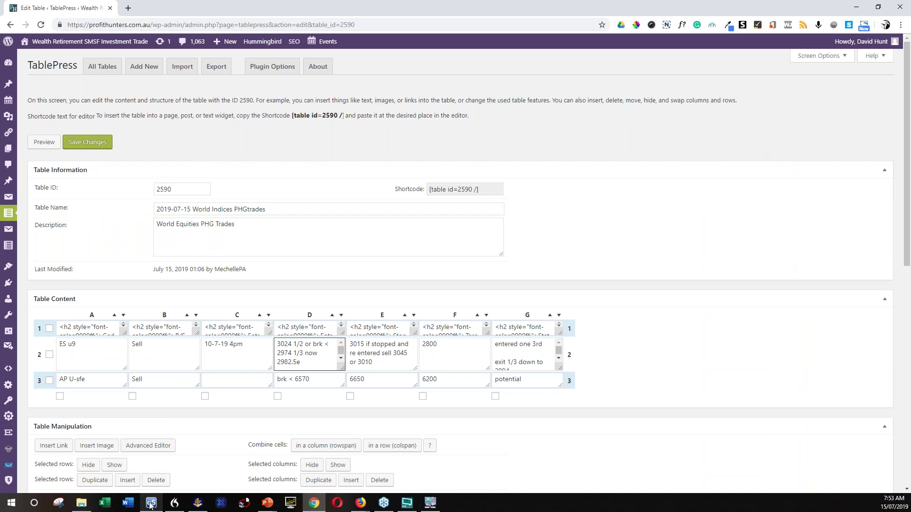
{"action": "left_click", "coordinate": [150, 505]}
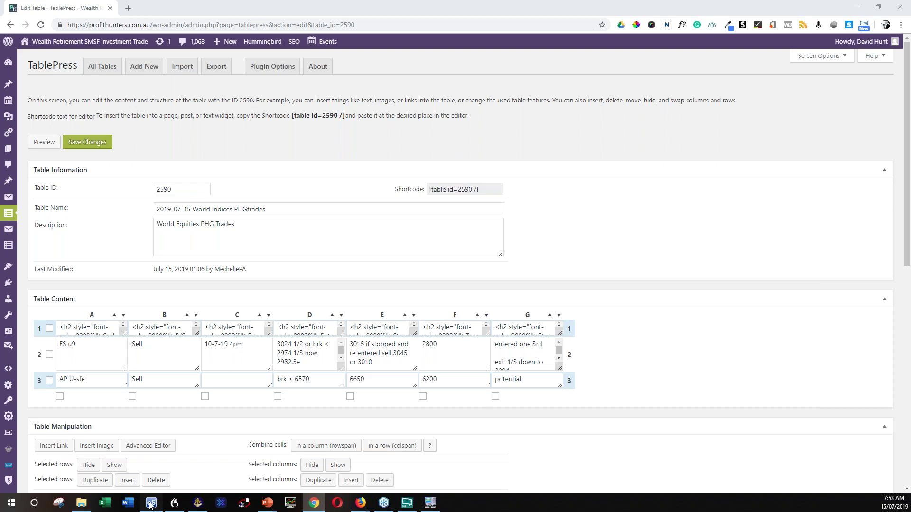
{"action": "left_click", "coordinate": [150, 505]}
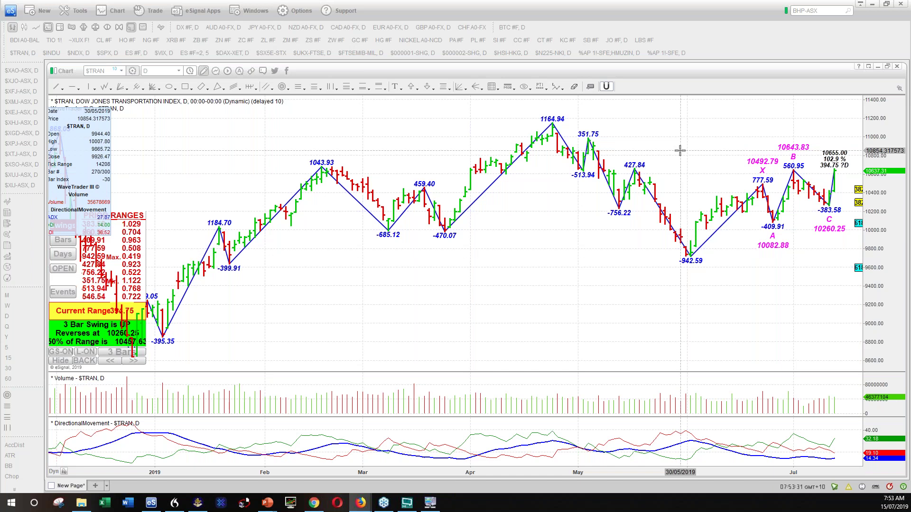
{"action": "scroll", "coordinate": [679, 150], "scroll_direction": "up", "scroll_amount": 3}
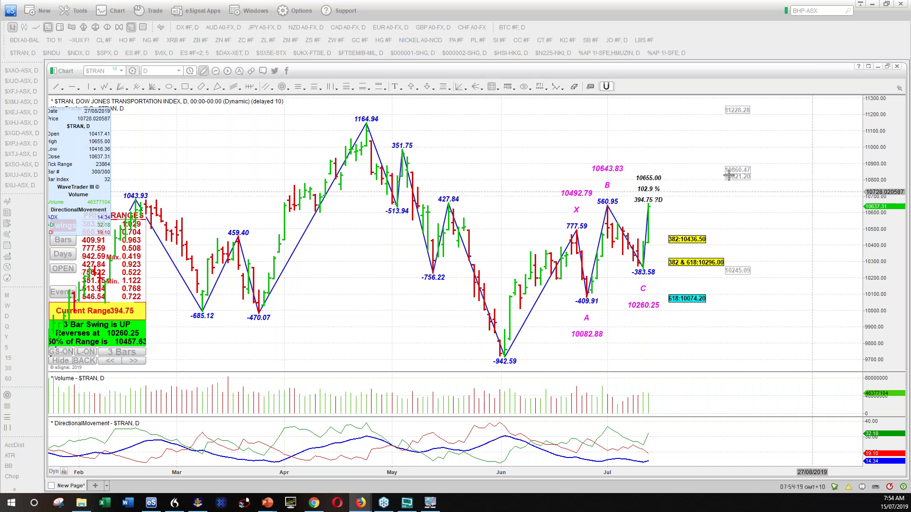
{"action": "key", "text": "Page_Down"}
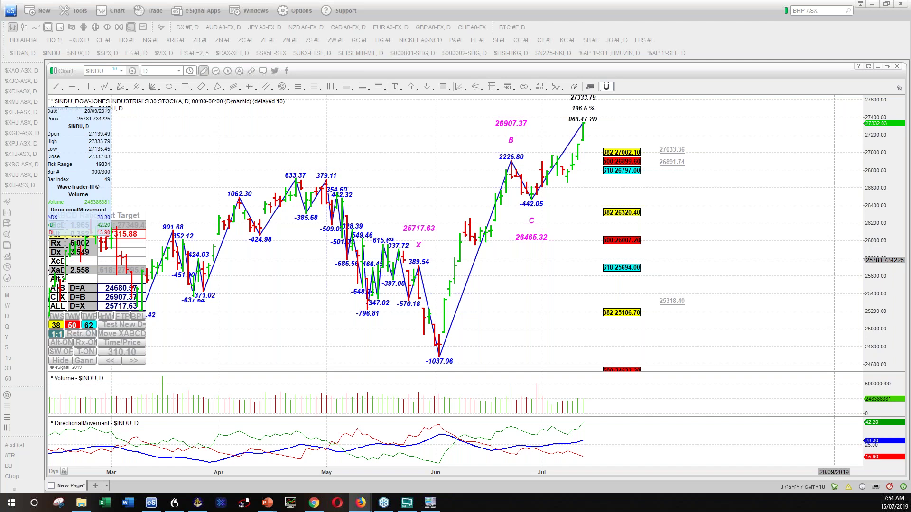
Set the $INDU chart to the monthly interval (M) and draw a trend line across its highs from early 2018 to the latest 2019 bar.
{"action": "left_click", "coordinate": [177, 71]}
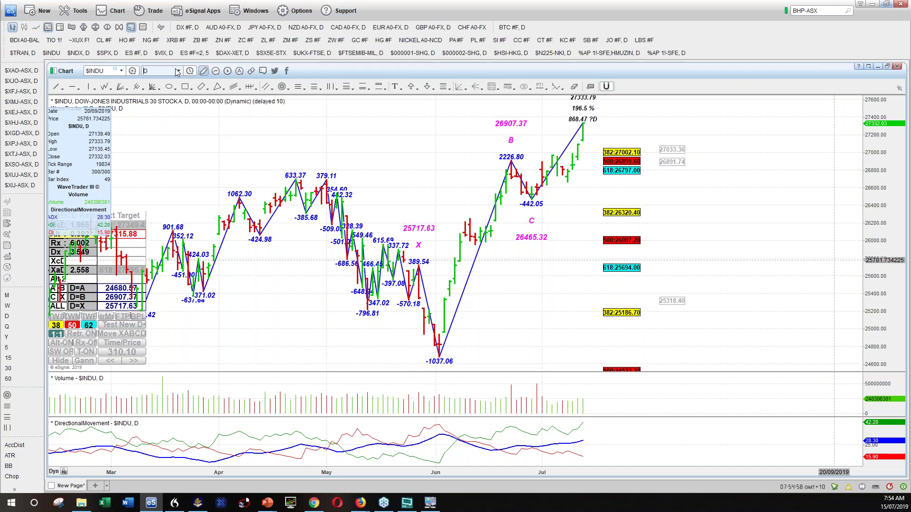
{"action": "type", "text": "M"}
{"action": "key", "text": "Return"}
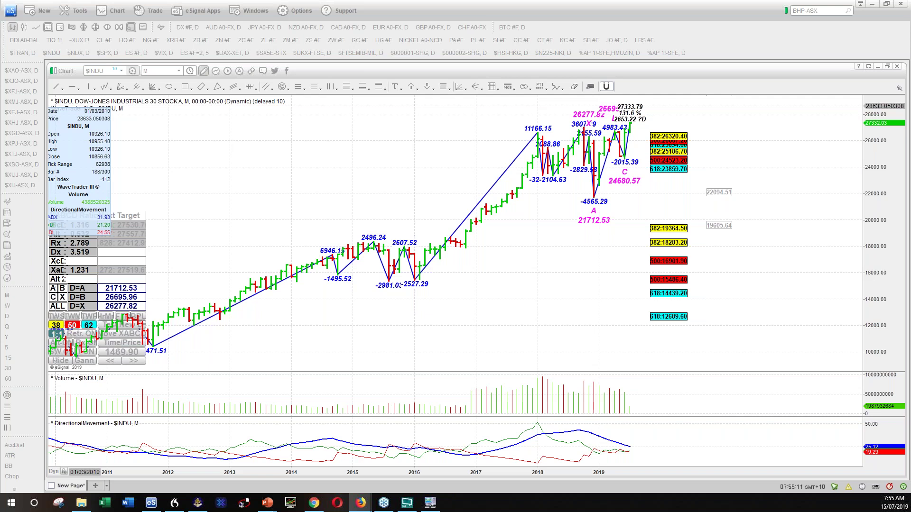
{"action": "left_click", "coordinate": [56, 86]}
{"action": "left_click_drag", "start_coordinate": [539, 129], "coordinate": [608, 123]}
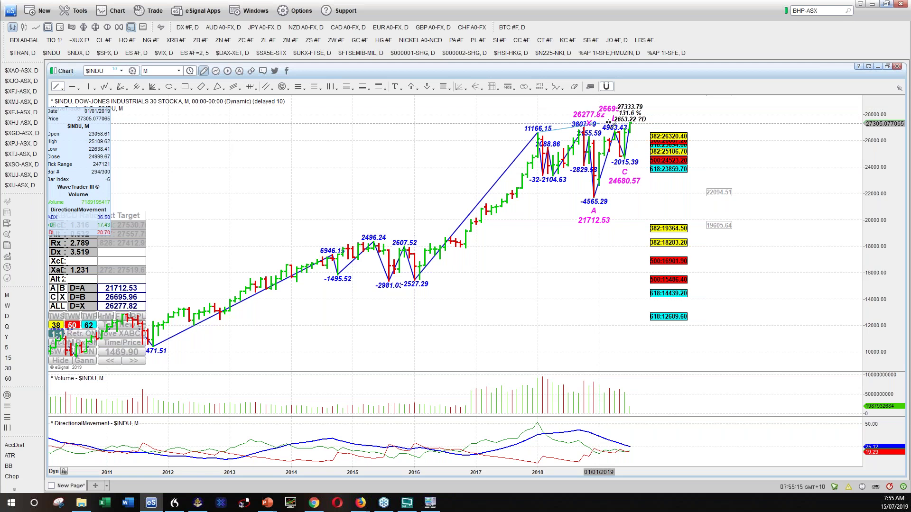
{"action": "left_click_drag", "start_coordinate": [608, 123], "coordinate": [640, 123]}
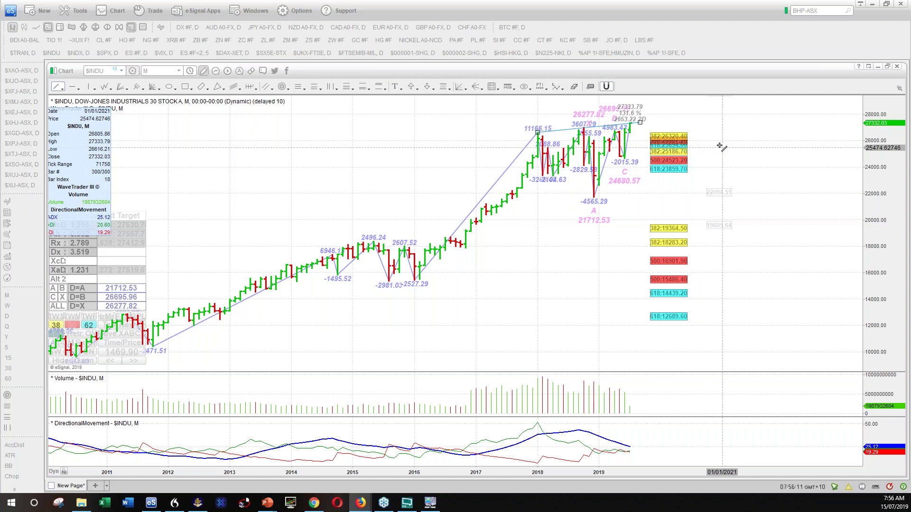
View the daily Nasdaq 100 ($NDX) and S&P 500 ($SPX) charts in eSignal and check the ES u9 entry in the World Indices table.
{"action": "left_click", "coordinate": [78, 52]}
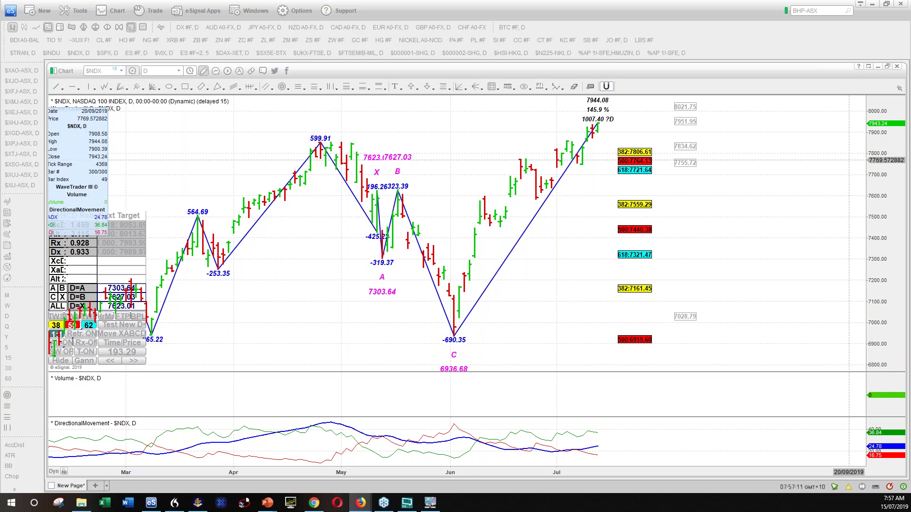
{"action": "key", "text": "alt+Tab"}
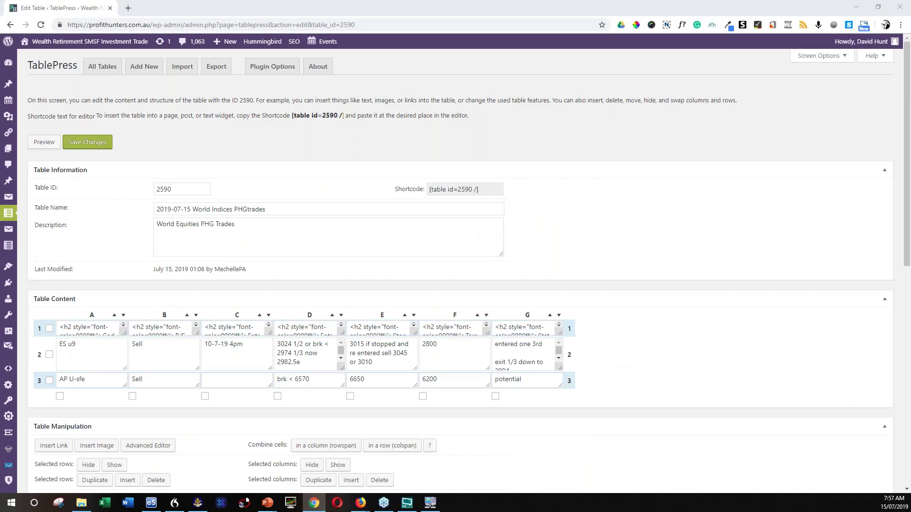
{"action": "left_click", "coordinate": [301, 362]}
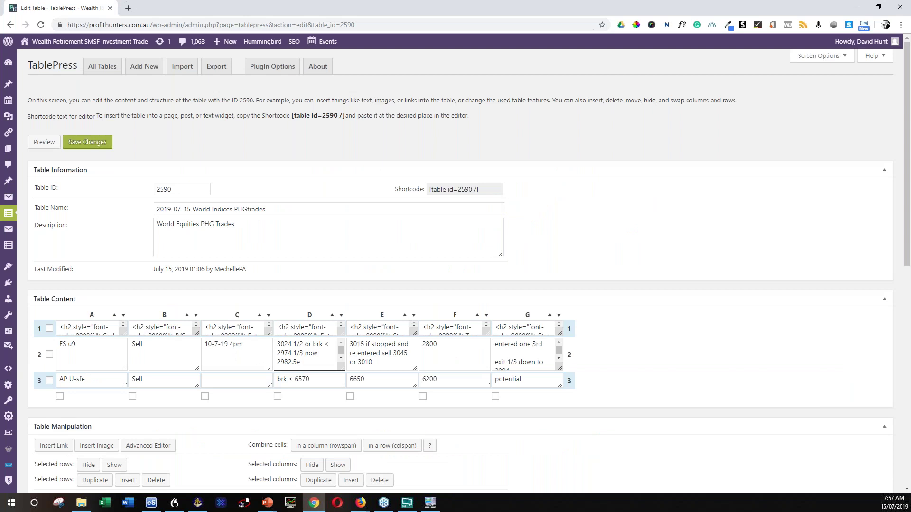
{"action": "key", "text": "ctrl+t"}
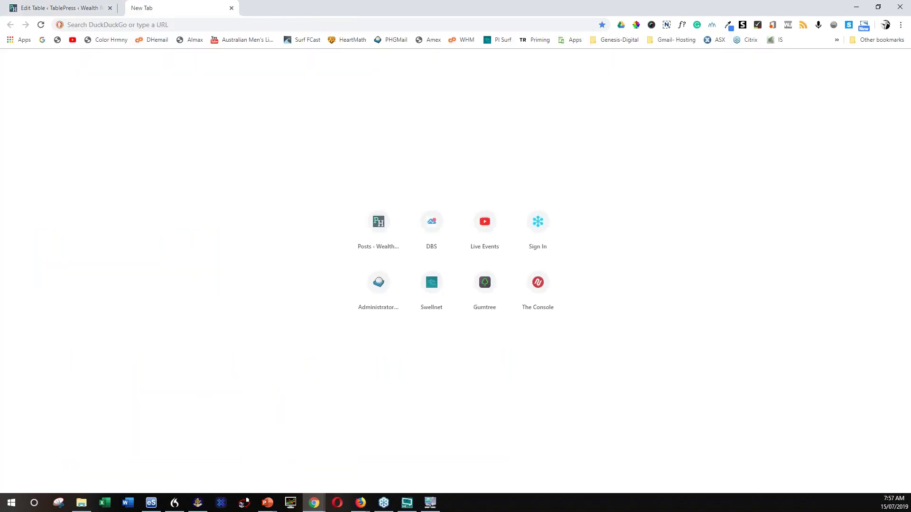
{"action": "key", "text": "ctrl+w"}
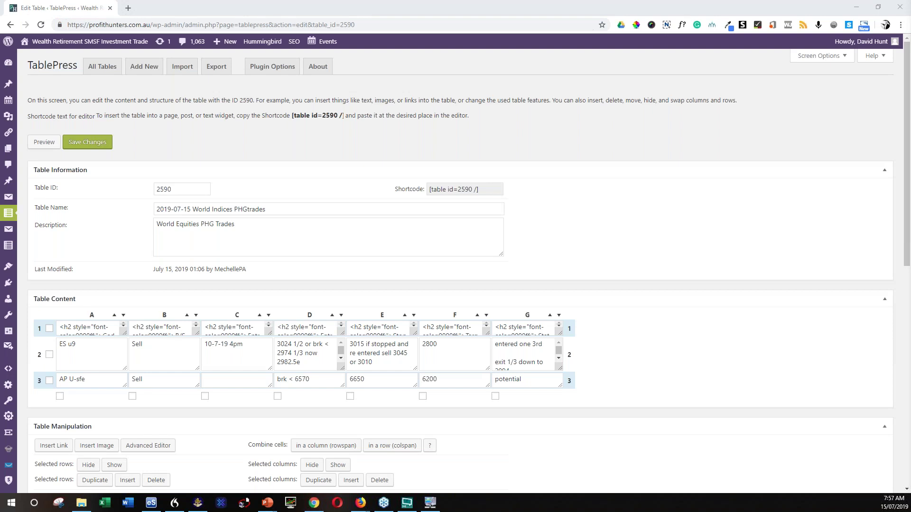
{"action": "left_click", "coordinate": [300, 362]}
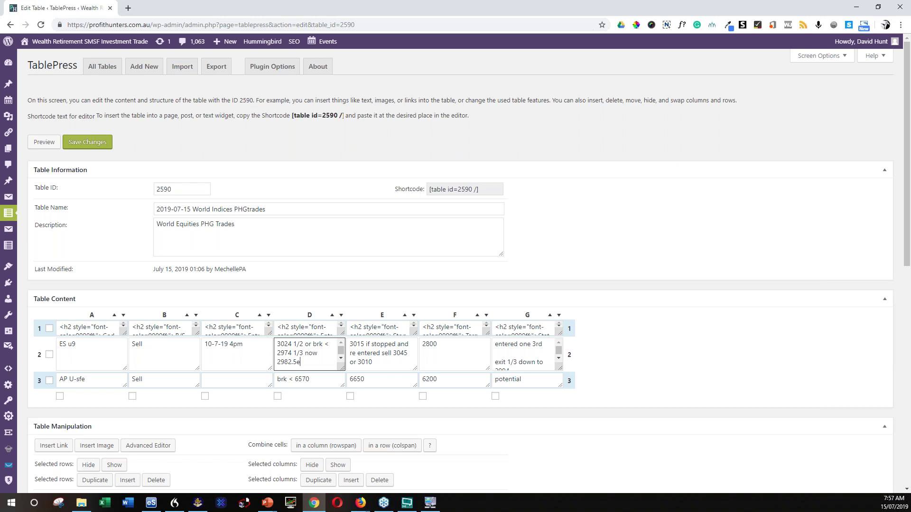
{"action": "key", "text": "alt+Tab"}
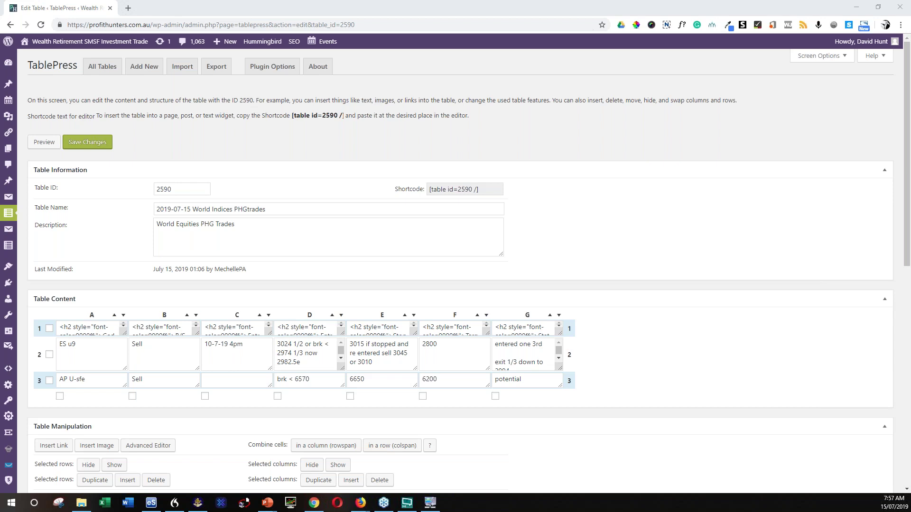
{"action": "key", "text": "alt+Tab"}
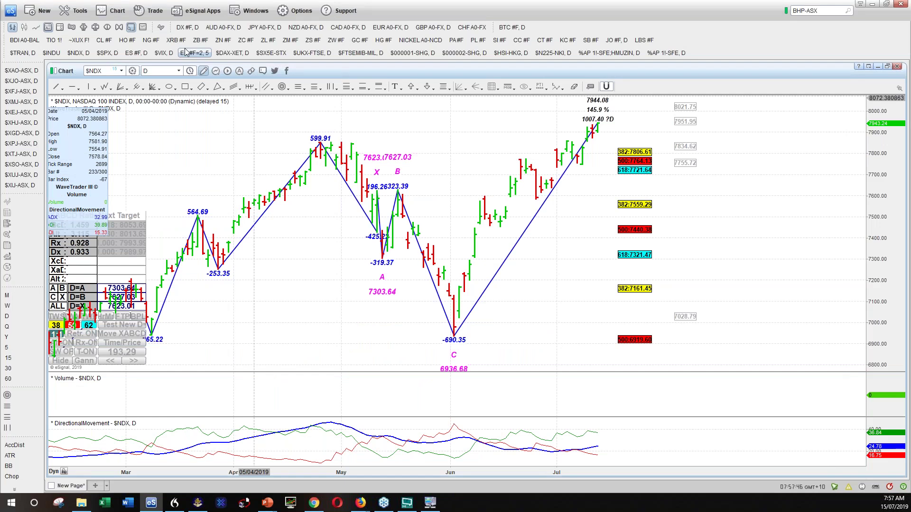
{"action": "left_click", "coordinate": [107, 52]}
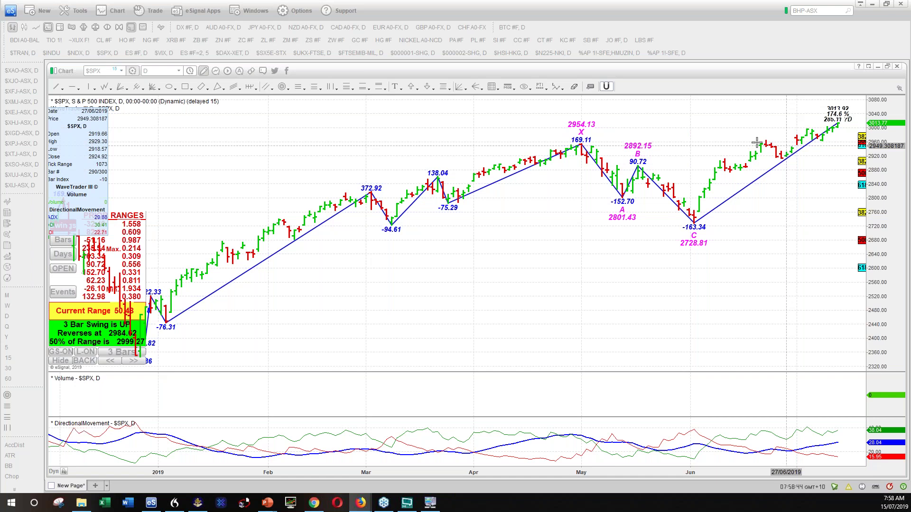
Set the $SPX chart to the monthly interval (M) and draw a trend line across its highs from January 2018 to the latest 2019 bar.
{"action": "left_click", "coordinate": [145, 70]}
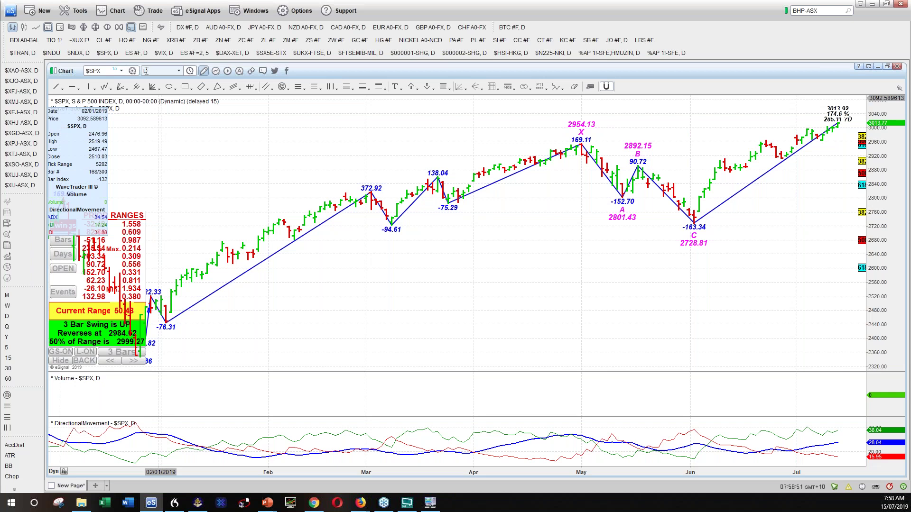
{"action": "type", "text": "M"}
{"action": "key", "text": "Return"}
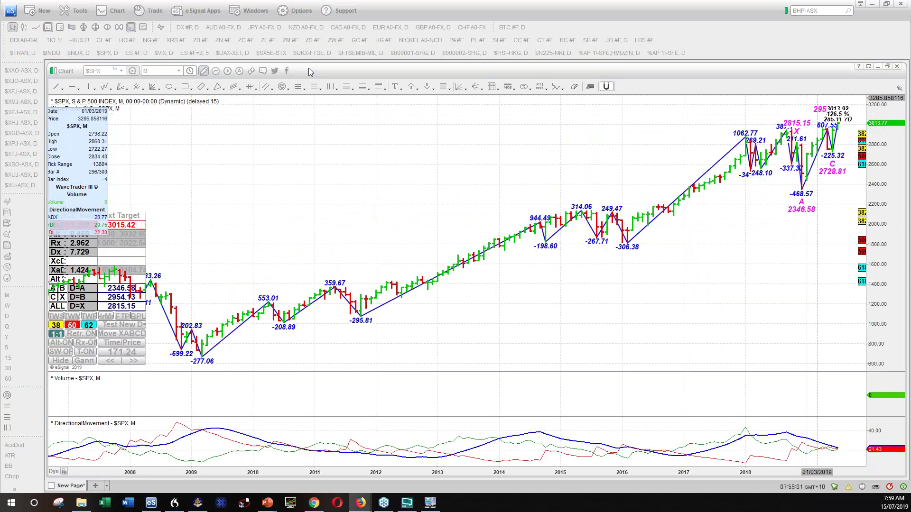
{"action": "left_click", "coordinate": [55, 87]}
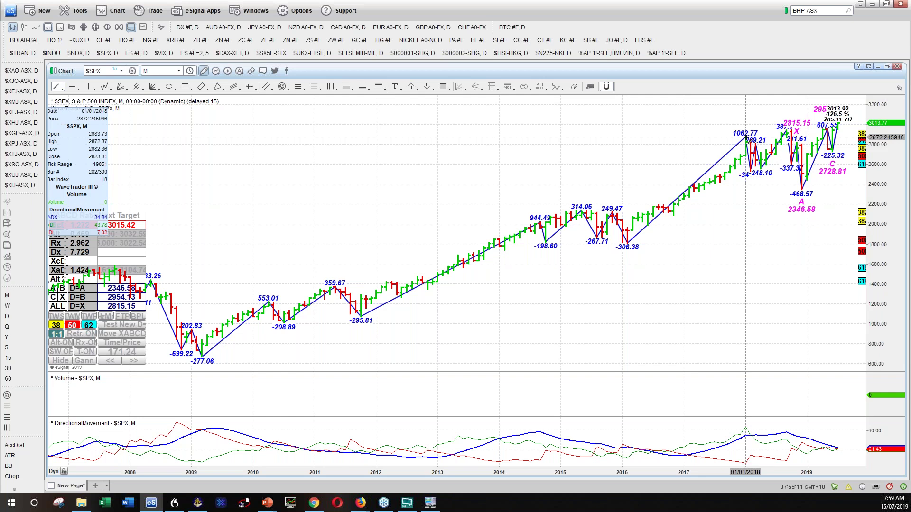
{"action": "left_click_drag", "start_coordinate": [745, 138], "coordinate": [847, 119]}
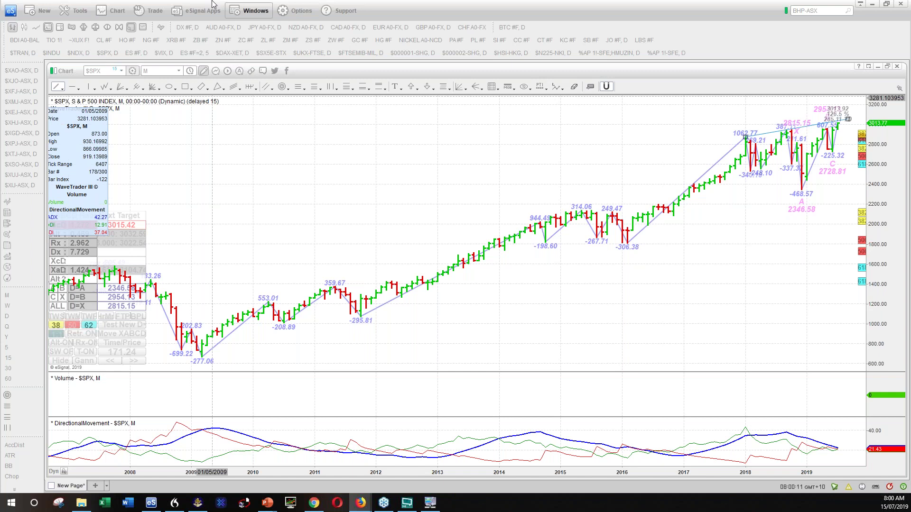
View the daily volatility index ($VIX) and S&P 500 E-mini futures (ES #F) charts.
{"action": "left_click", "coordinate": [164, 53]}
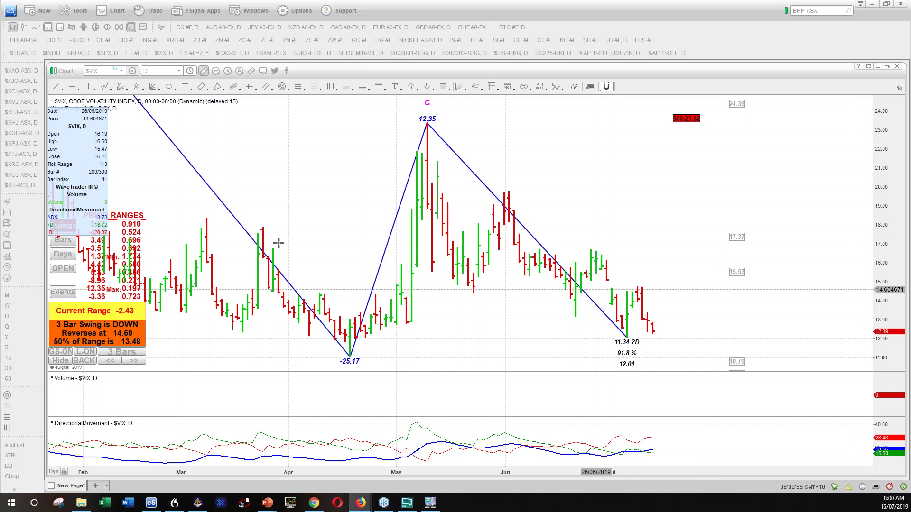
{"action": "left_click", "coordinate": [195, 53]}
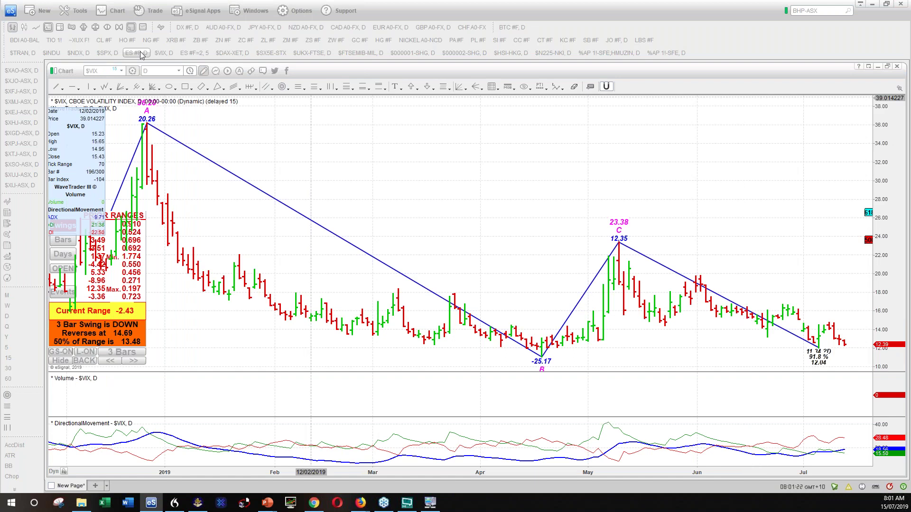
{"action": "left_click", "coordinate": [136, 53]}
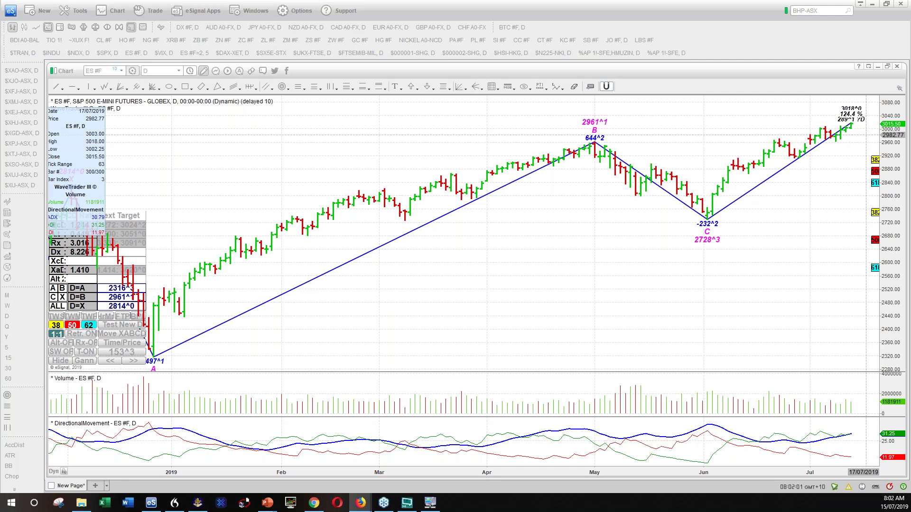
Switch to TablePress, open the 2019-07-12 World Indices PHGtrades table for editing in a new tab, and compare its ES u9 entry with the ES #F chart.
{"action": "key", "text": "alt+Tab"}
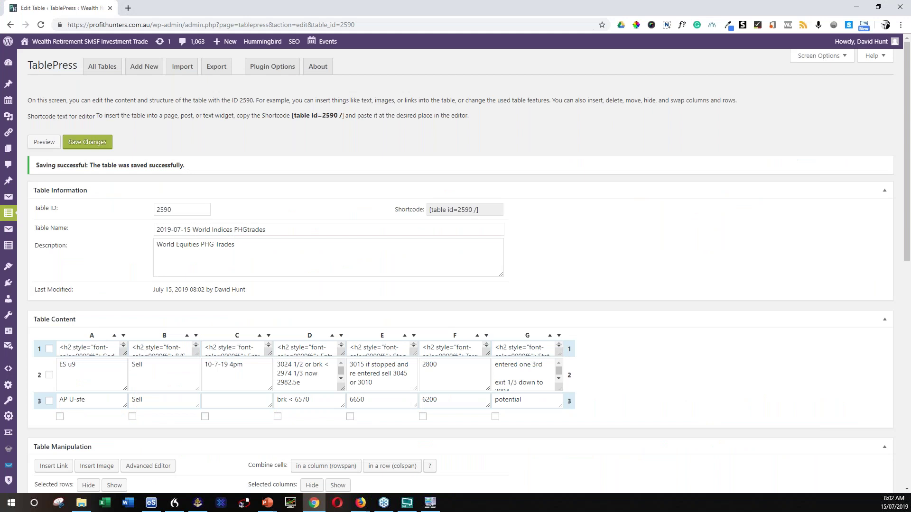
{"action": "left_click", "coordinate": [520, 384]}
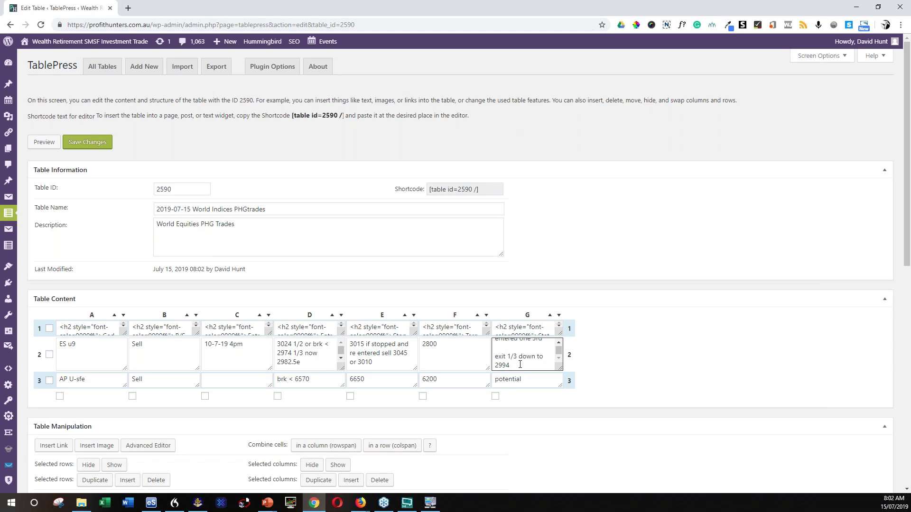
{"action": "right_click", "coordinate": [101, 68]}
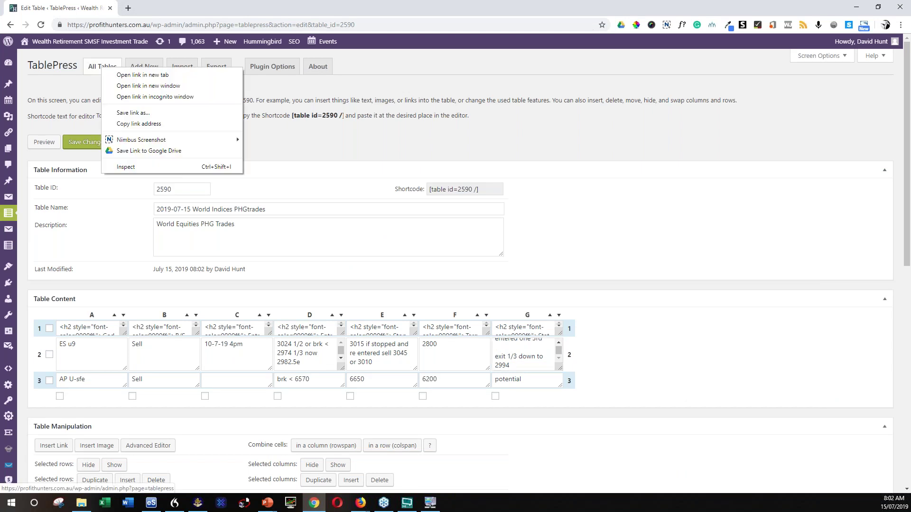
{"action": "left_click", "coordinate": [142, 75]}
{"action": "left_click", "coordinate": [171, 12]}
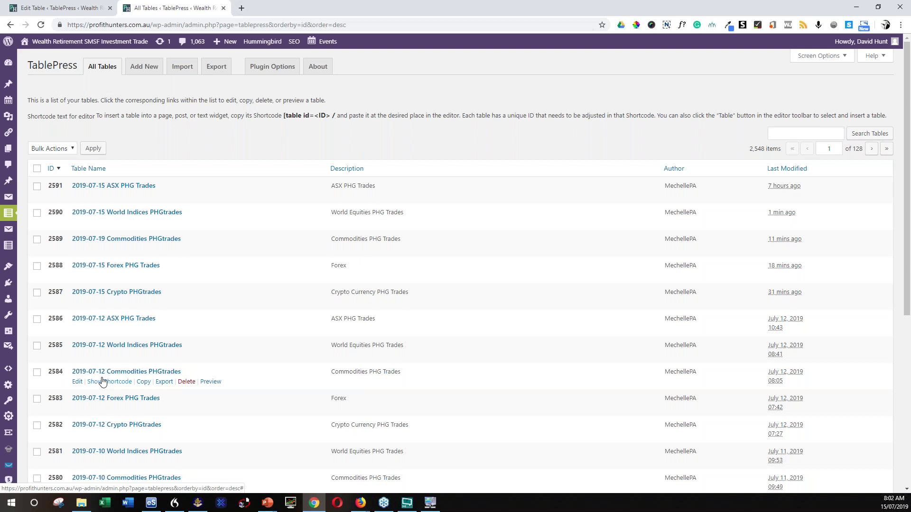
{"action": "left_click", "coordinate": [77, 355]}
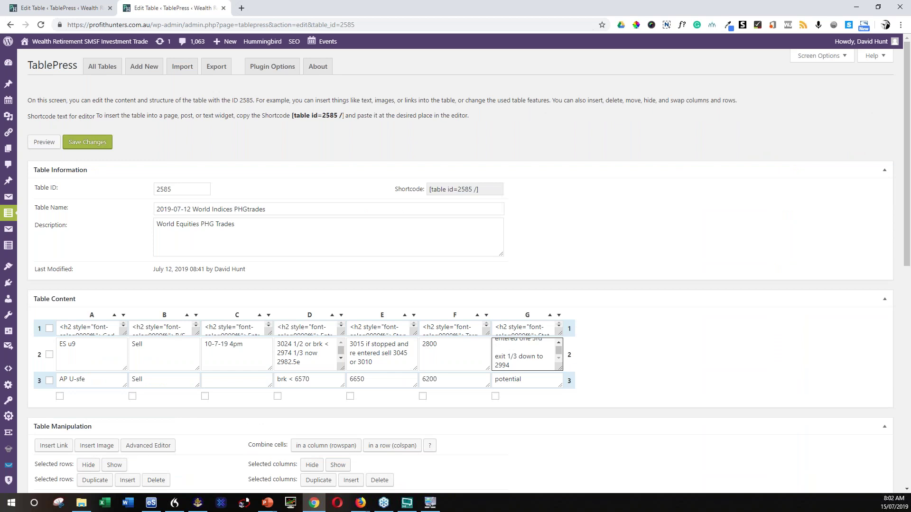
{"action": "key", "text": "alt+Tab"}
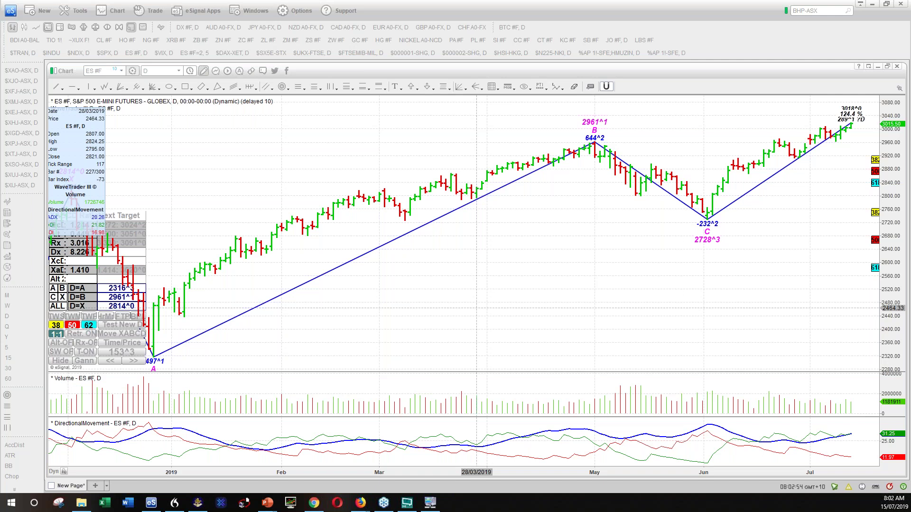
{"action": "key", "text": "alt+Tab"}
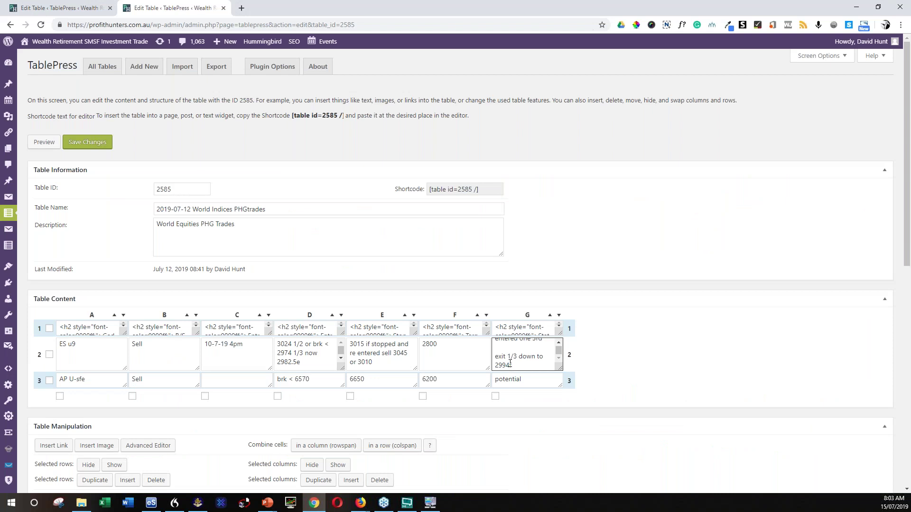
Duplicate the ES u9 row and append "stopped out! For a loss" to the status of the original row.
{"action": "left_click", "coordinate": [49, 354]}
{"action": "scroll", "coordinate": [121, 247], "scroll_direction": "down", "scroll_amount": 1}
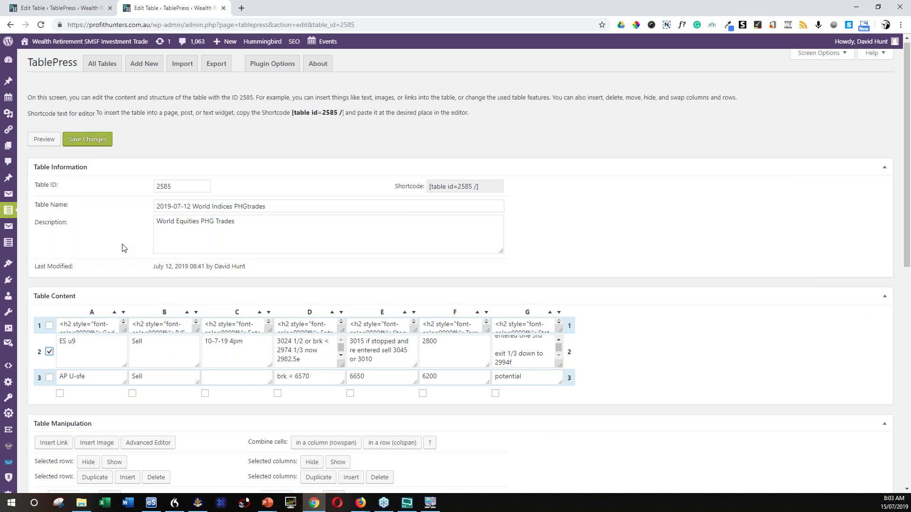
{"action": "left_click", "coordinate": [95, 477]}
{"action": "scroll", "coordinate": [321, 305], "scroll_direction": "down", "scroll_amount": 1}
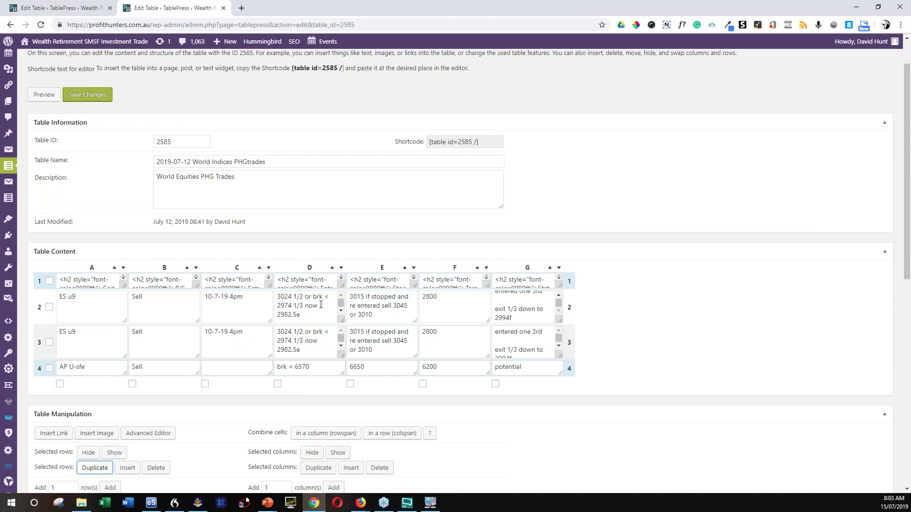
{"action": "left_click", "coordinate": [521, 319]}
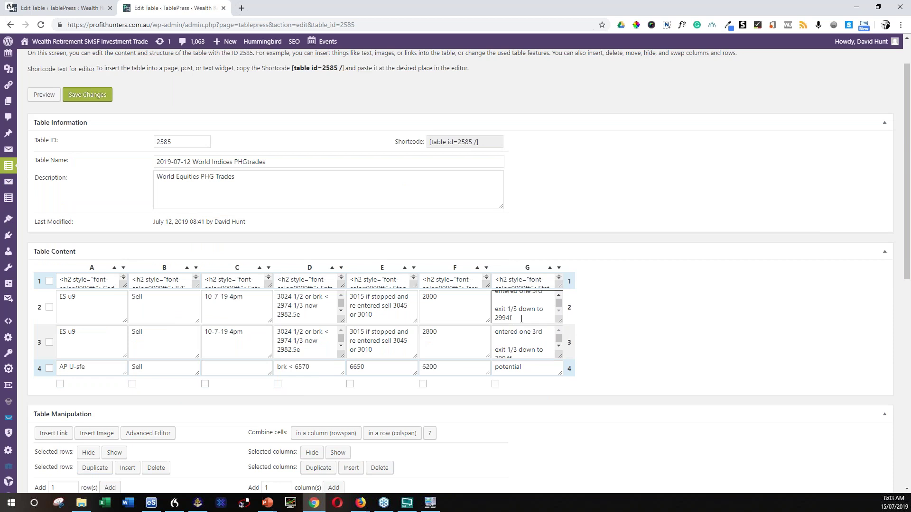
{"action": "type", "text": "stopped out! For a loss"}
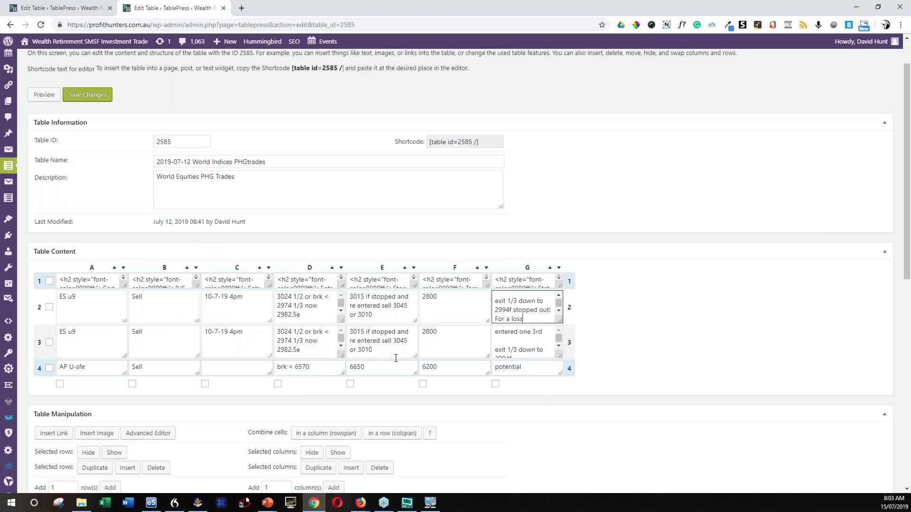
In the duplicated ES u9 row, set the entry to 3024 1/3, the stop to 3045 and the status to potential.
{"action": "left_click_drag", "start_coordinate": [395, 359], "coordinate": [352, 323]}
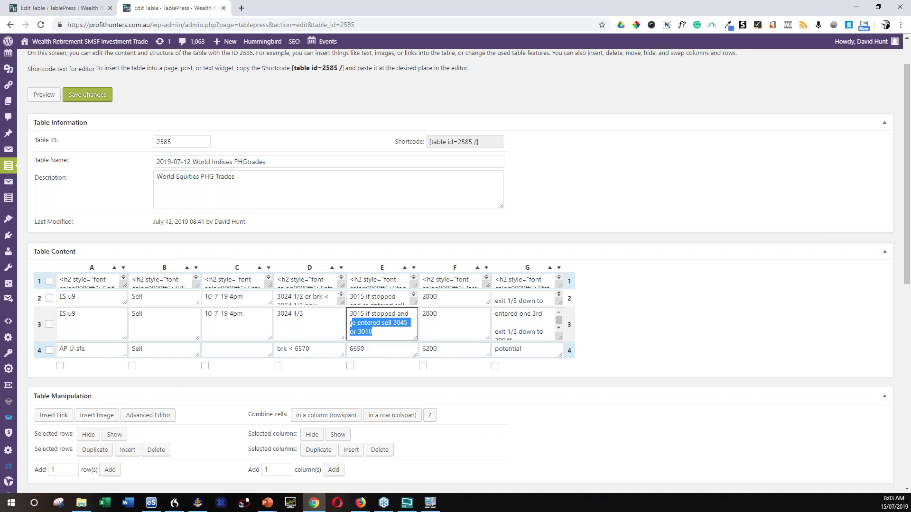
{"action": "key", "text": "ctrl+a"}
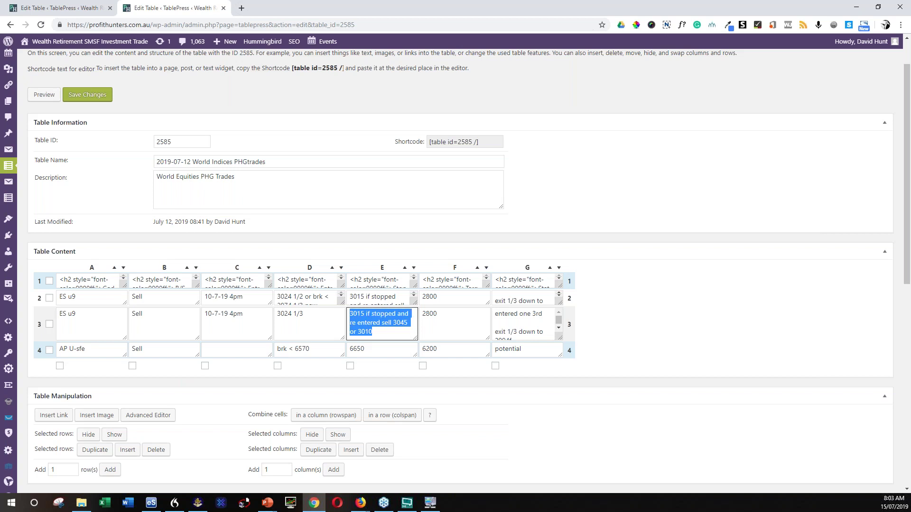
{"action": "type", "text": "3045"}
{"action": "key", "text": "Tab"}
{"action": "key", "text": "Tab"}
{"action": "type", "text": "potential"}
{"action": "left_click", "coordinate": [443, 317]}
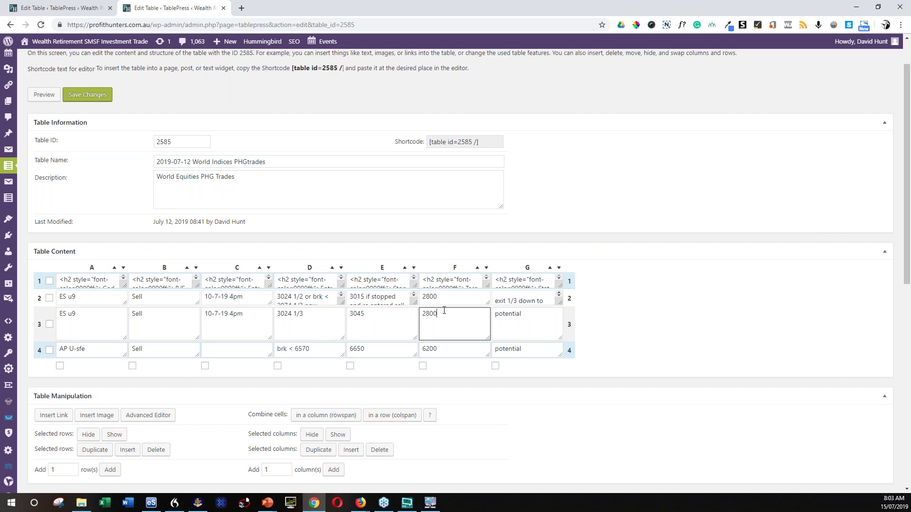
{"action": "left_click", "coordinate": [183, 339]}
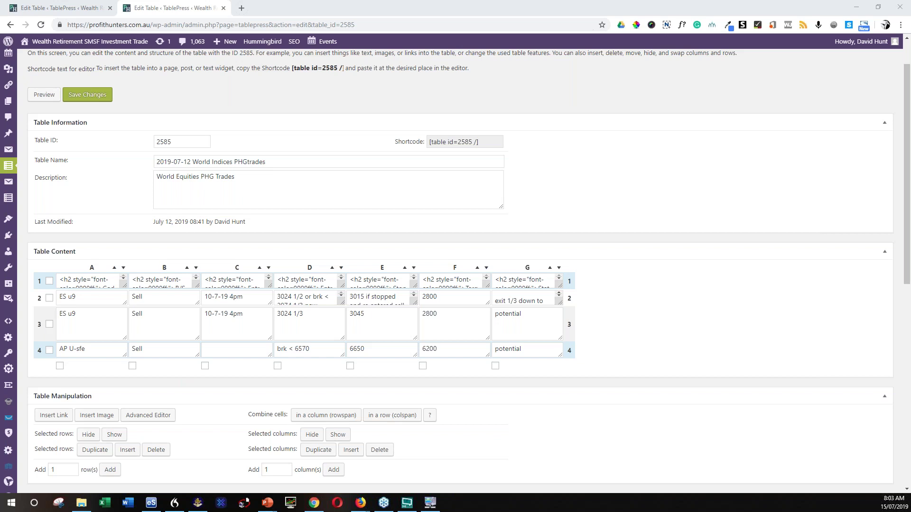
Switch to eSignal to view the daily ES #F chart again.
{"action": "key", "text": "alt+Tab"}
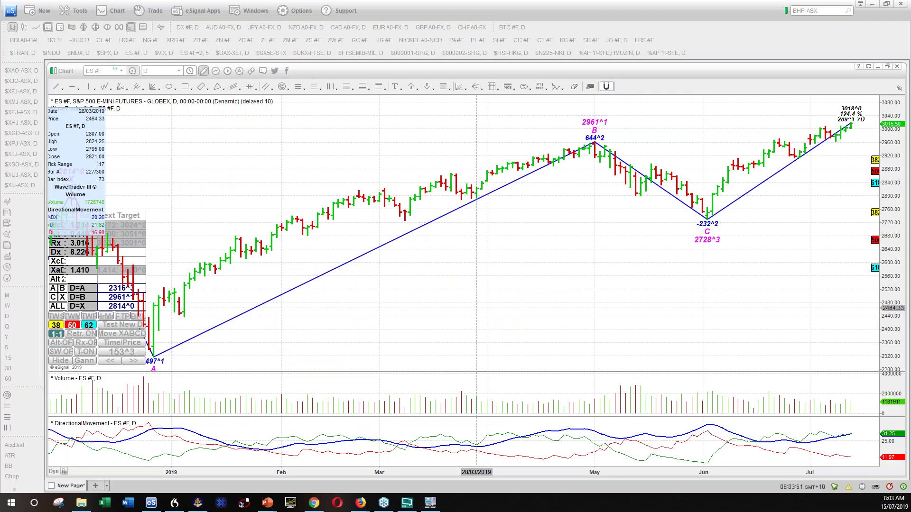